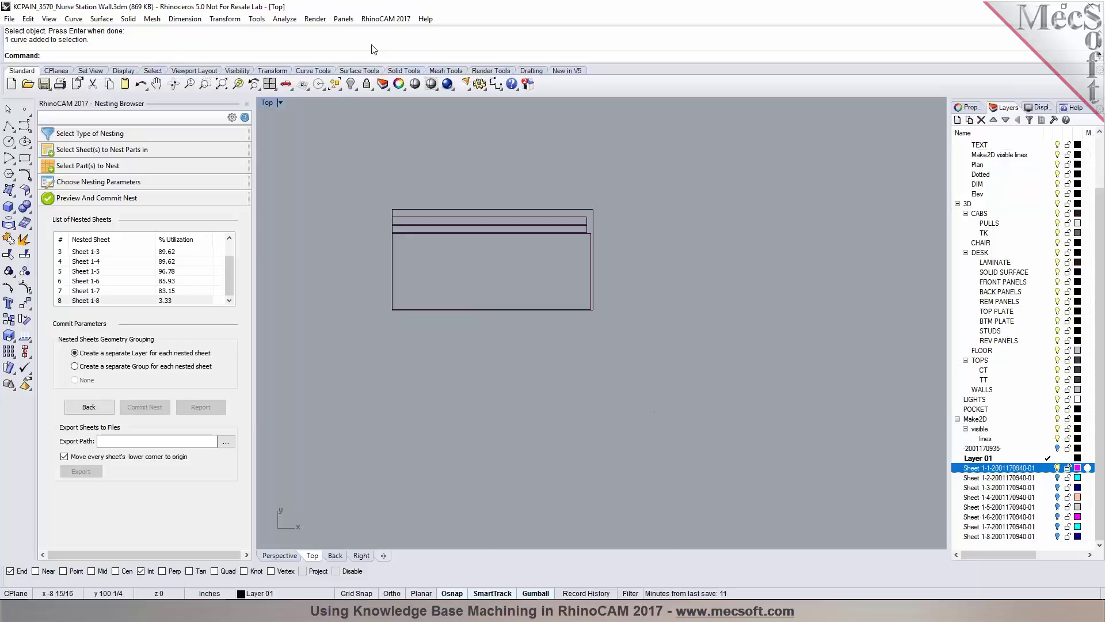
# Switch RhinoCAM to the MILL module and show Sheet 1-1 in the Perspective viewport
pyautogui.click(378, 19)
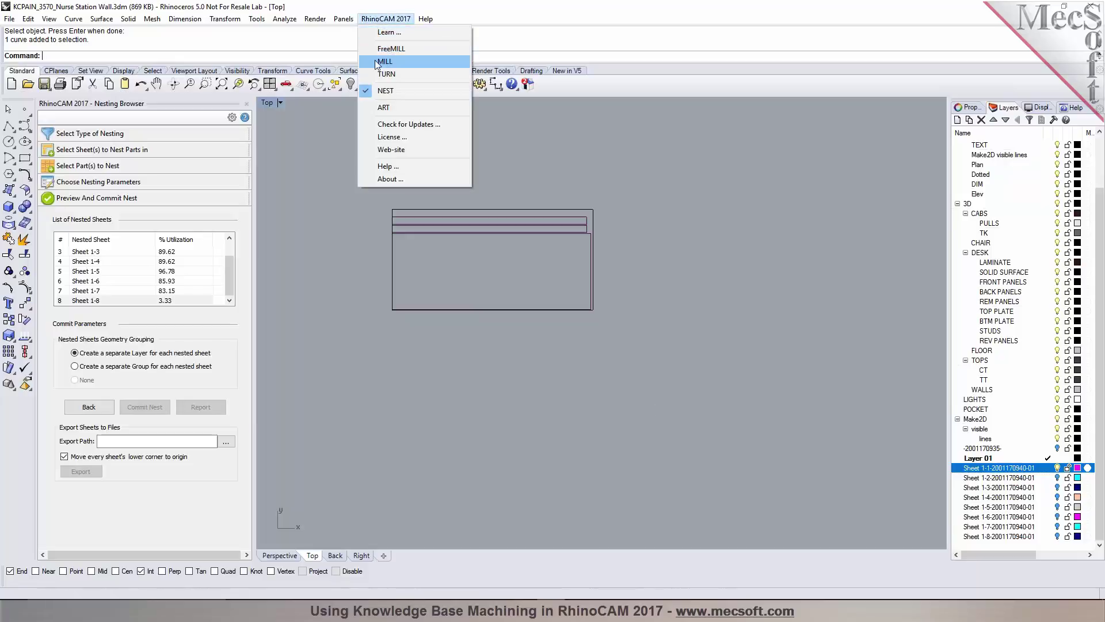
pyautogui.click(378, 62)
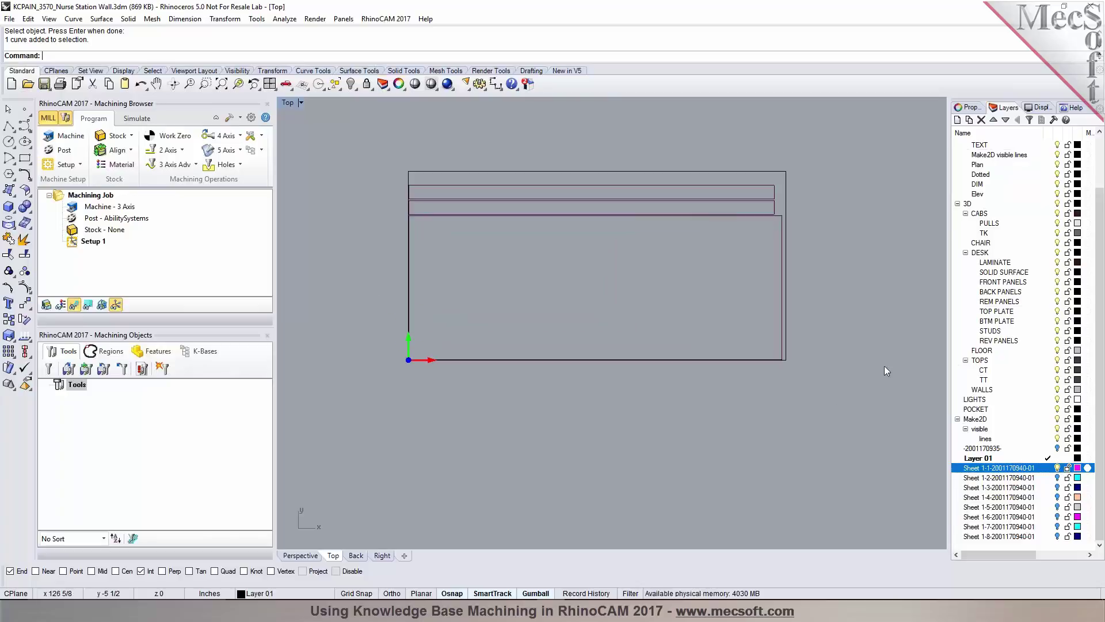
pyautogui.scroll(3, 597, 211)
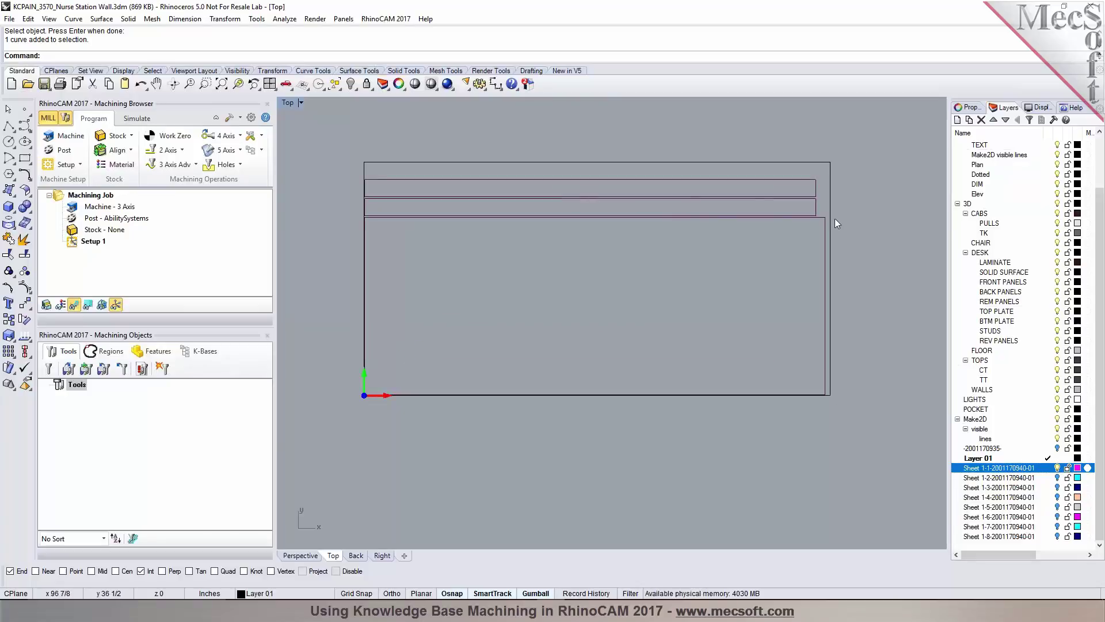
pyautogui.scroll(-1, 822, 198)
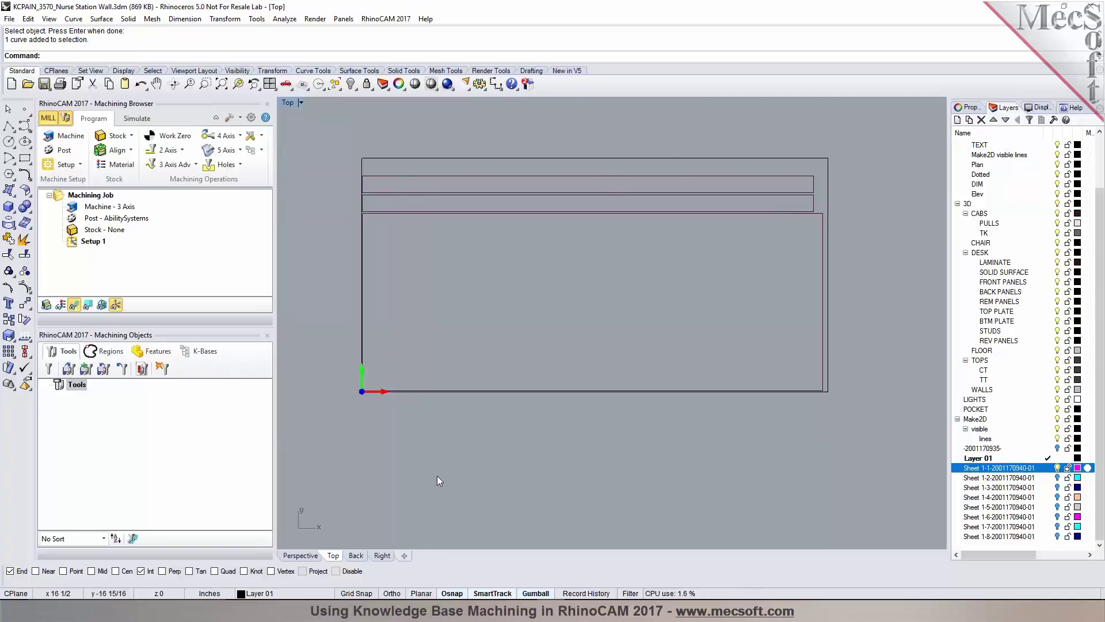
pyautogui.click(311, 555)
pyautogui.scroll(5, 389, 286)
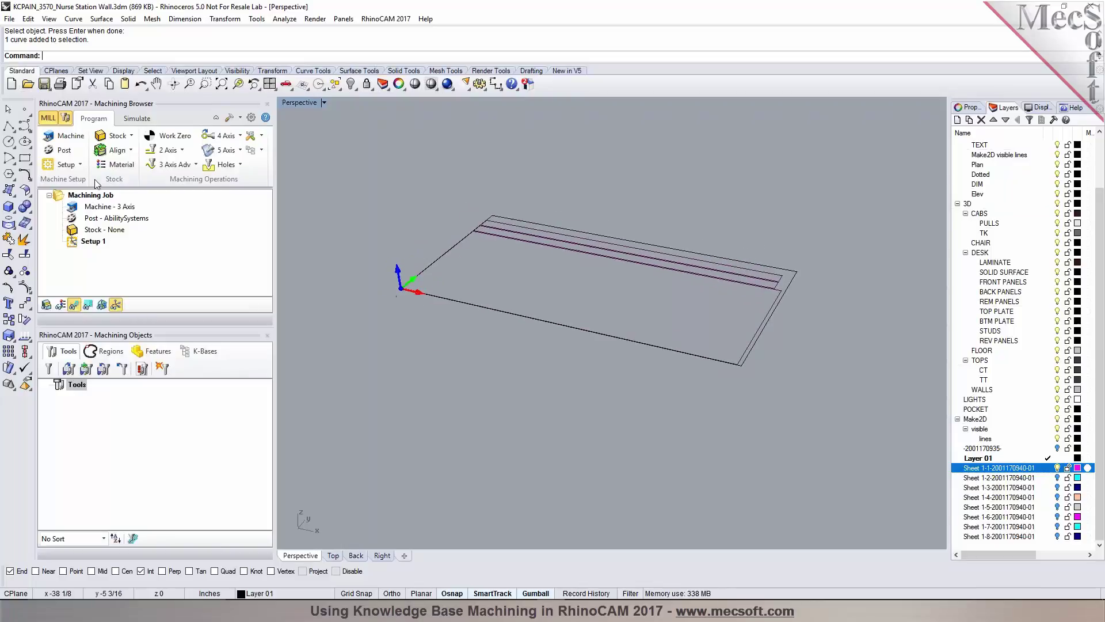
# Use a 3 Axis machine and the Osai-Inch post processor with the .nc extension
pyautogui.click(69, 135)
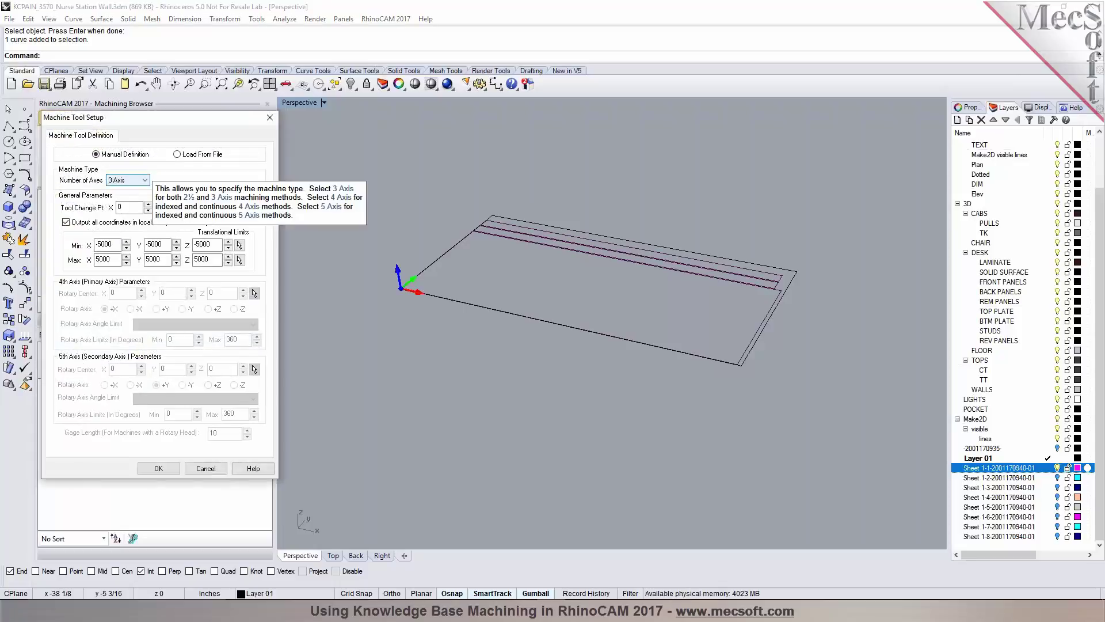
pyautogui.click(158, 467)
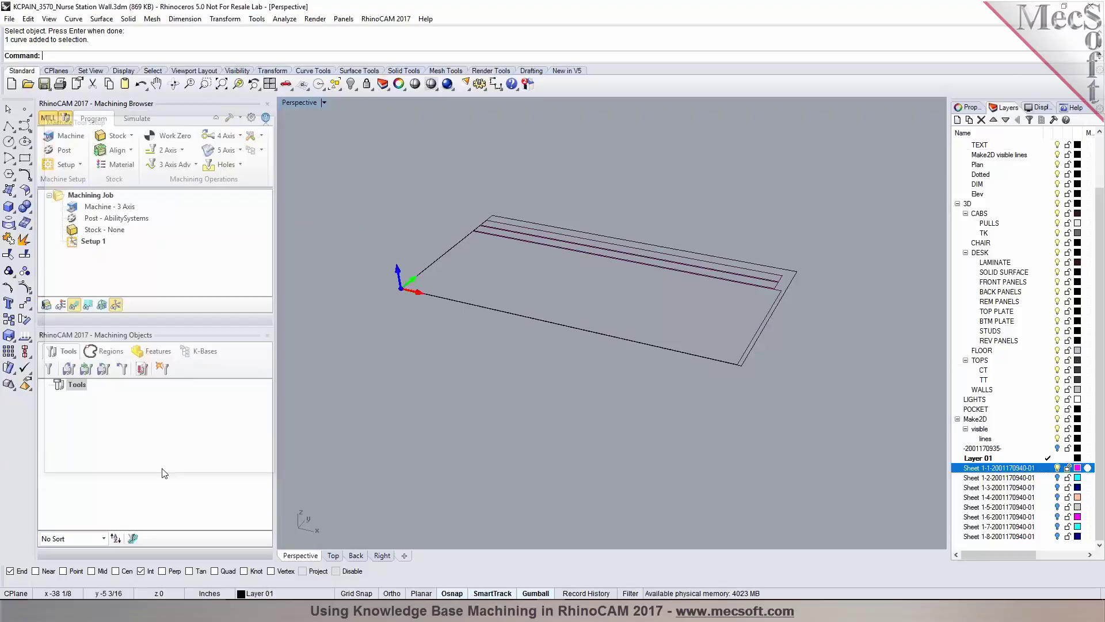
pyautogui.click(57, 154)
pyautogui.click(195, 167)
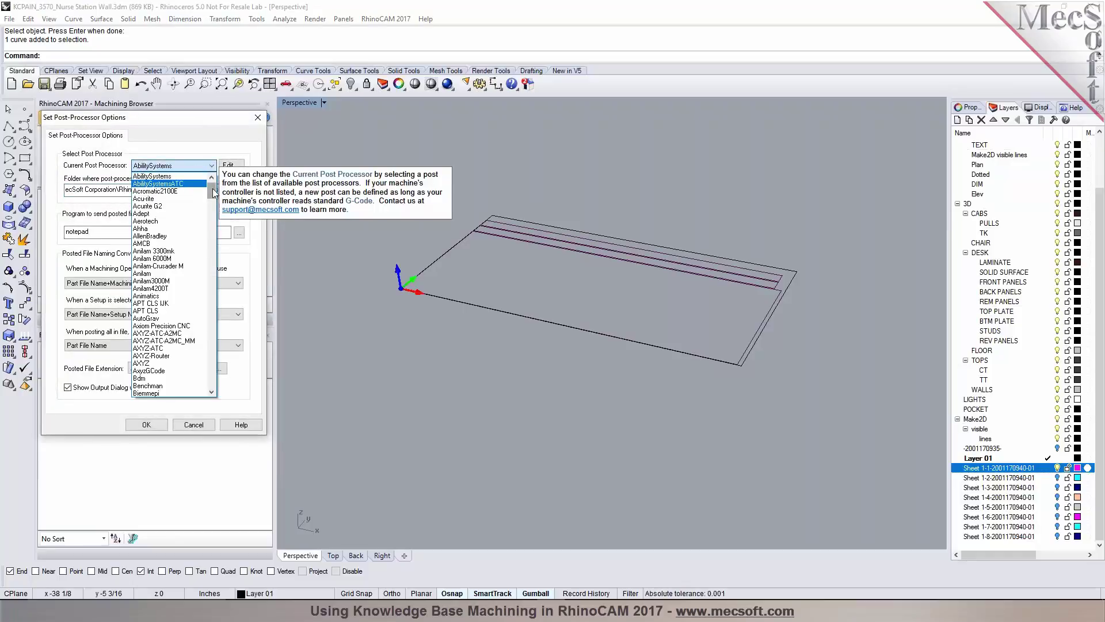
pyautogui.moveTo(212, 186); pyautogui.dragTo(218, 331)
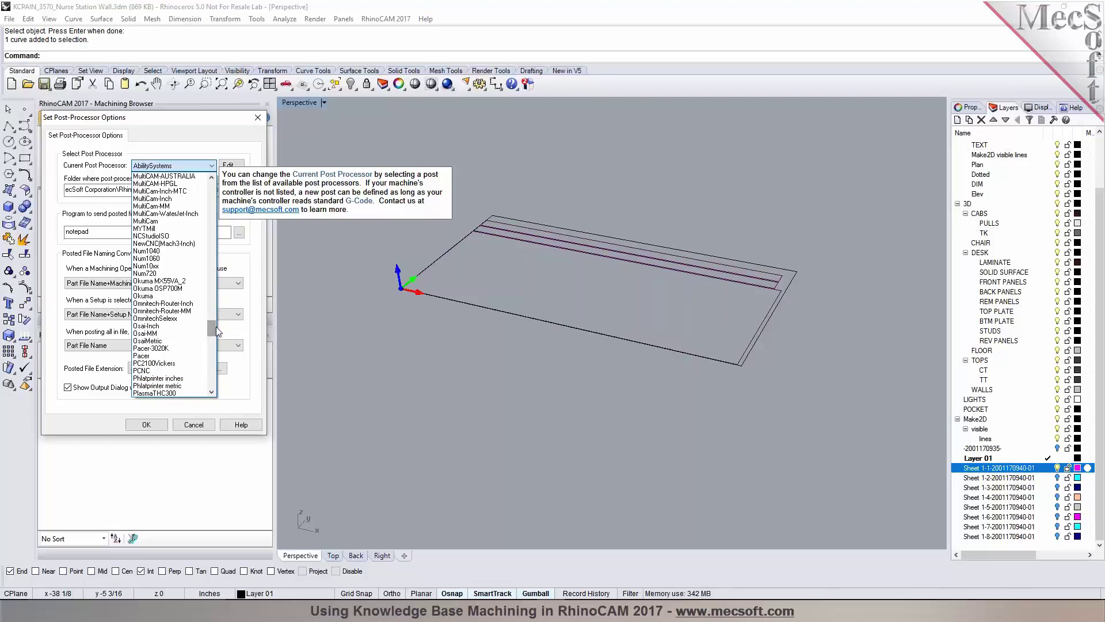
pyautogui.click(167, 325)
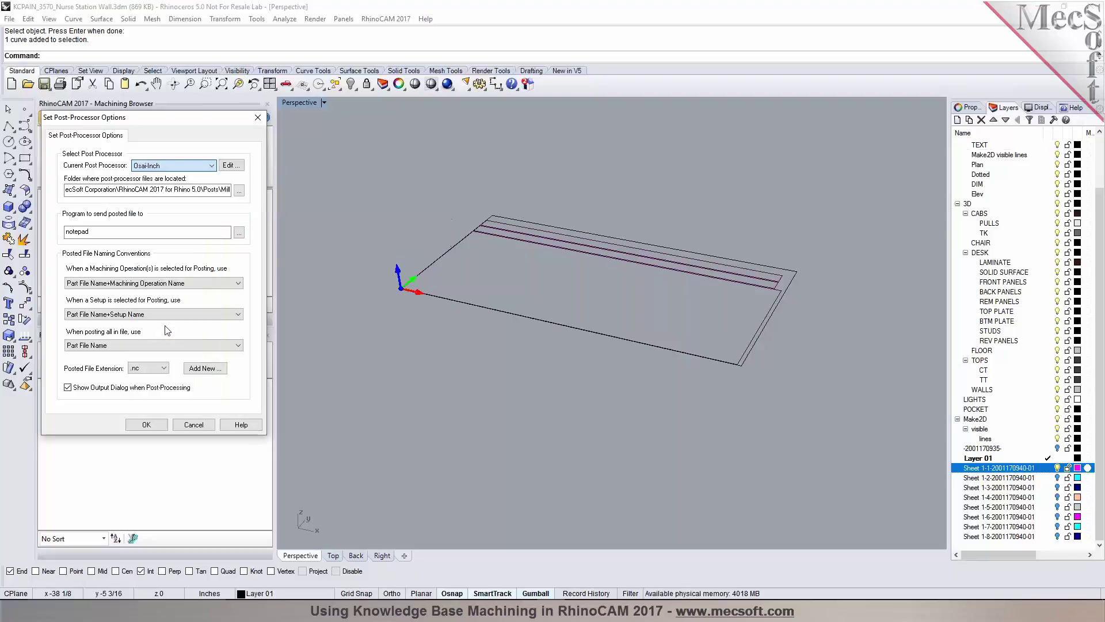
pyautogui.click(163, 369)
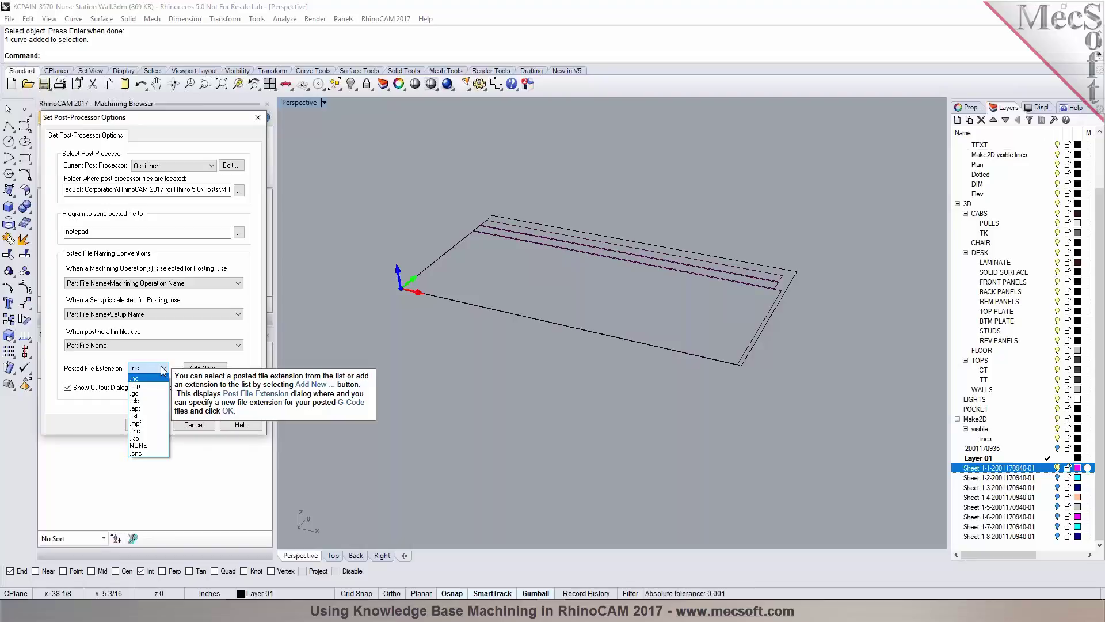
pyautogui.click(148, 378)
pyautogui.click(146, 424)
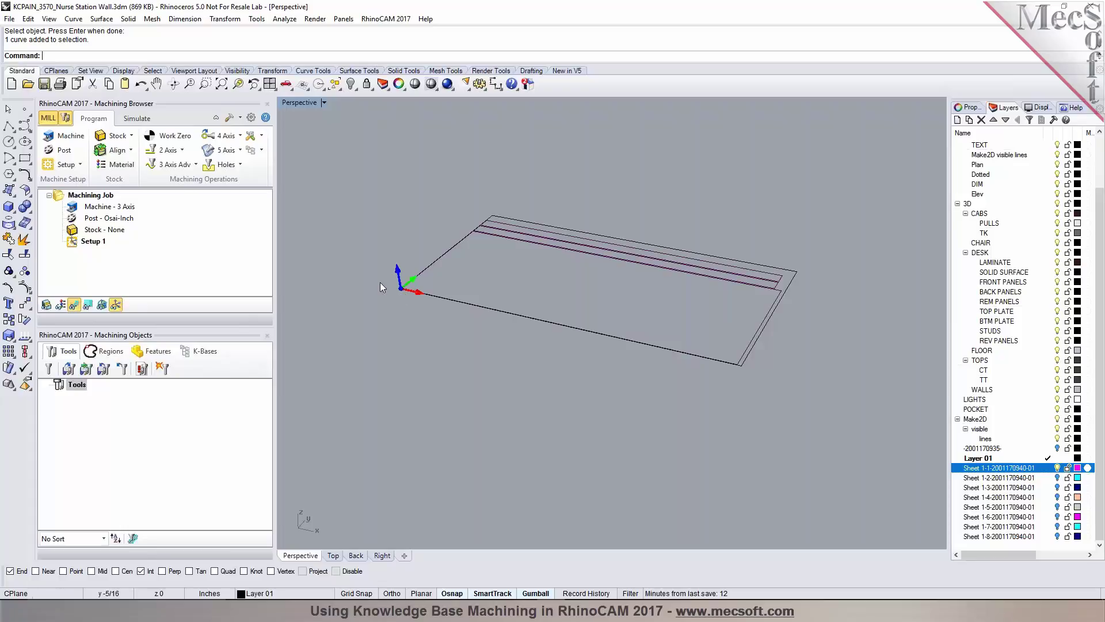
# Create a Box Stock from the model bounding box, height 0.75, origin at the top corner
pyautogui.click(128, 136)
pyautogui.click(128, 158)
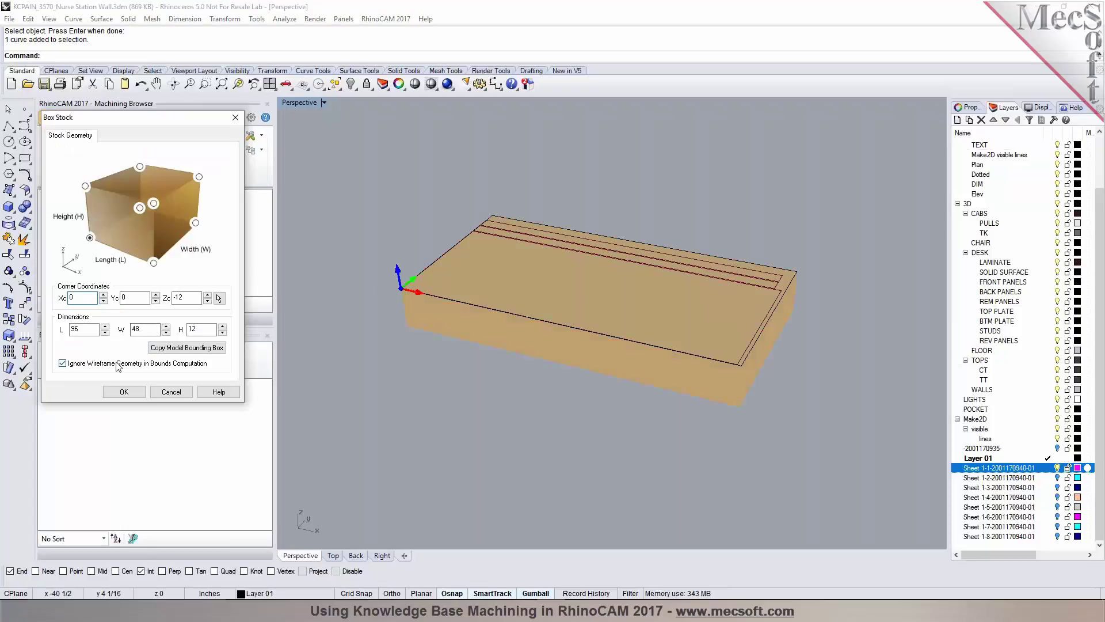
pyautogui.click(118, 364)
pyautogui.click(179, 348)
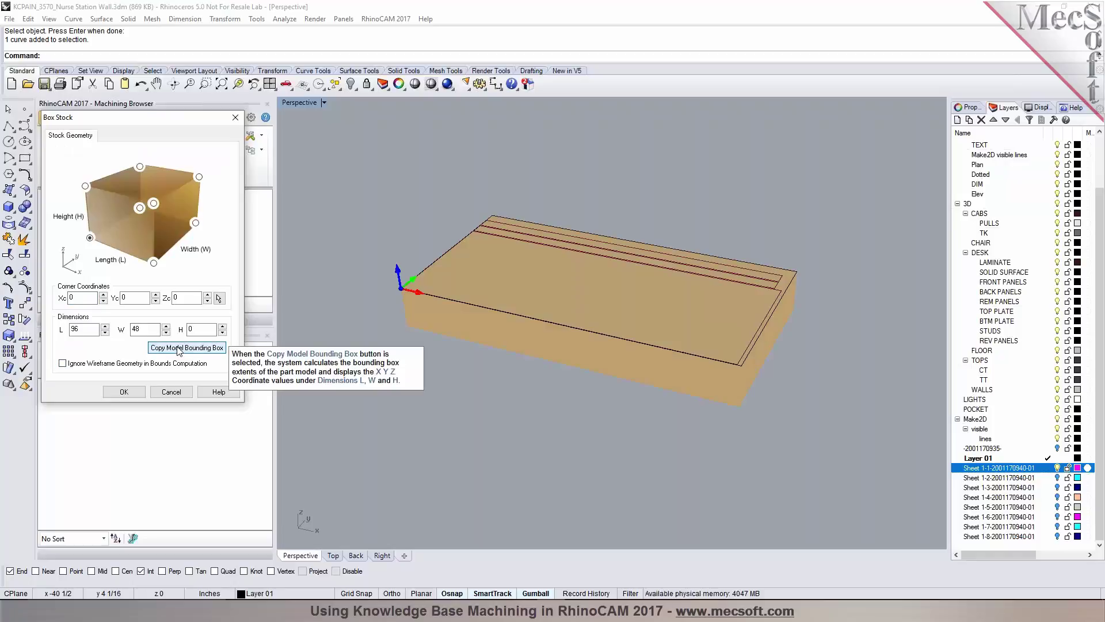
pyautogui.click(195, 329)
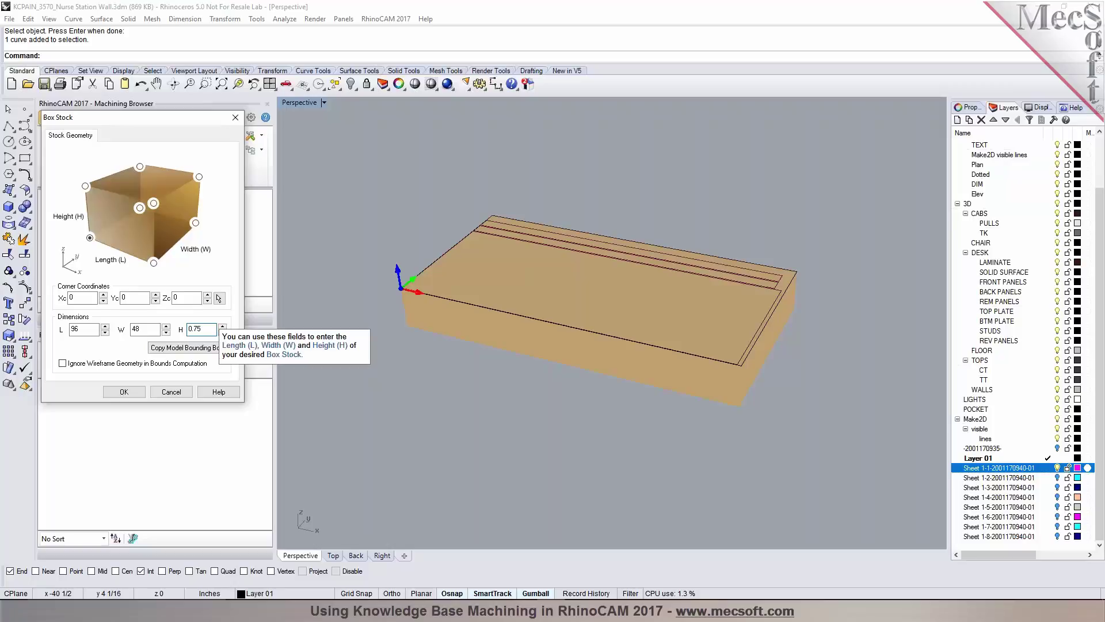
pyautogui.click(85, 186)
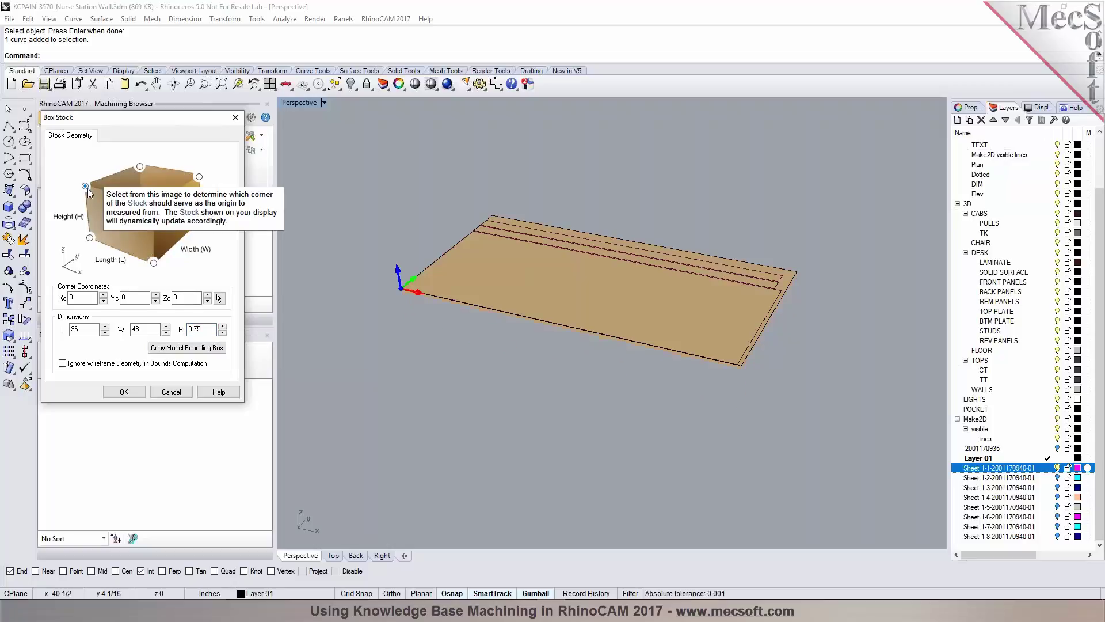
pyautogui.scroll(5, 412, 291)
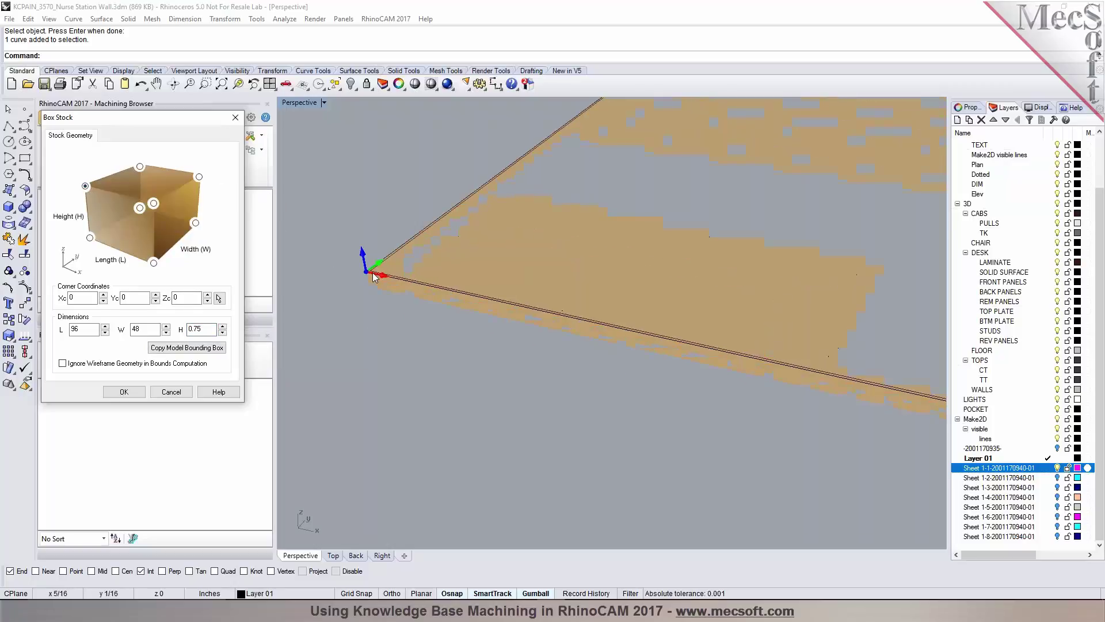
pyautogui.click(124, 391)
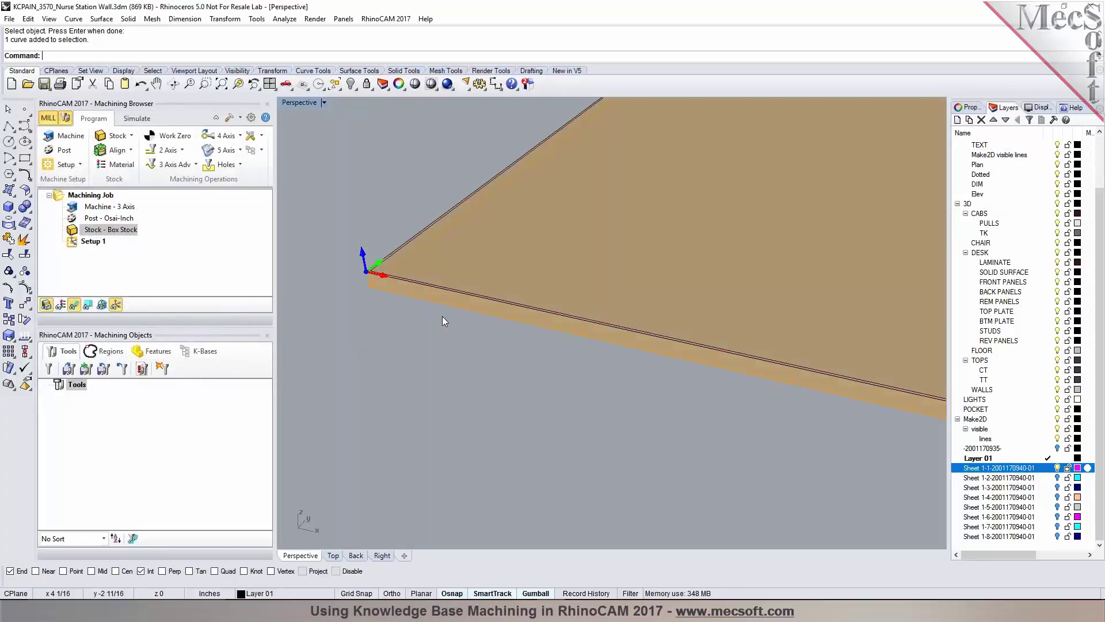
# Orbit the view to inspect the box stock wrapping Sheet 1-1
pyautogui.scroll(-3, 402, 308)
pyautogui.scroll(-3, 404, 305)
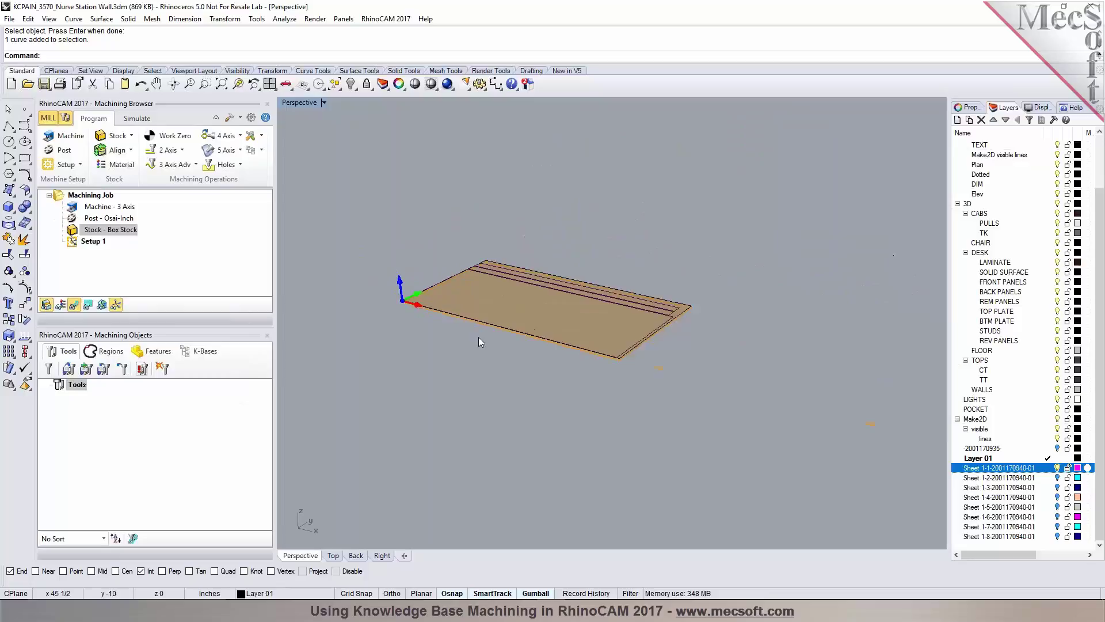
pyautogui.moveTo(478, 337); pyautogui.dragTo(493, 383, button='right')
pyautogui.scroll(5, 381, 274)
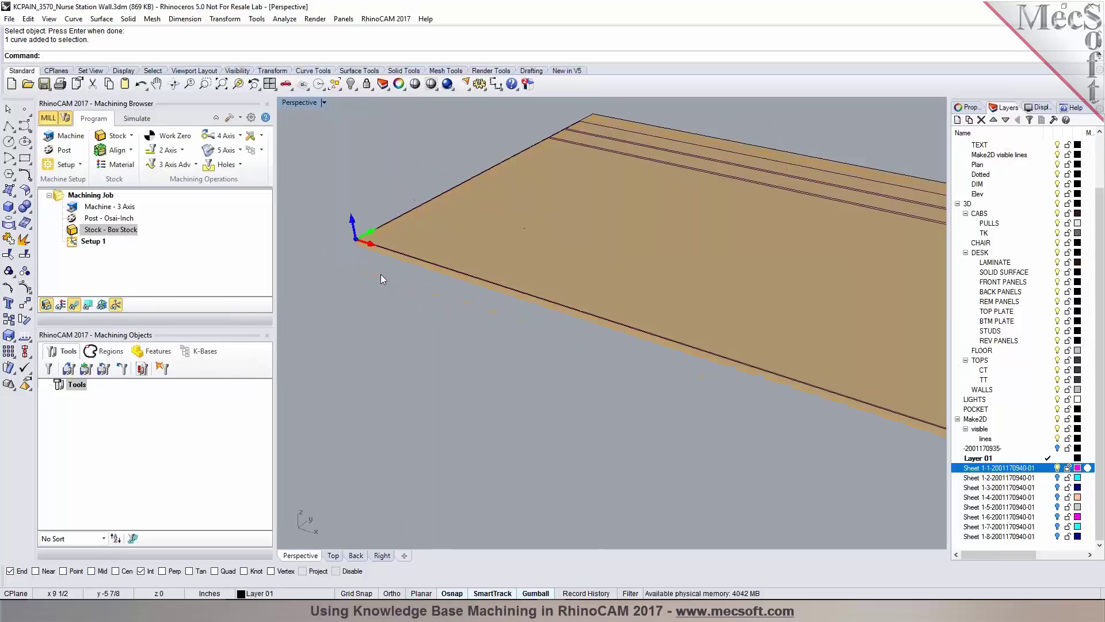
pyautogui.scroll(-5, 514, 363)
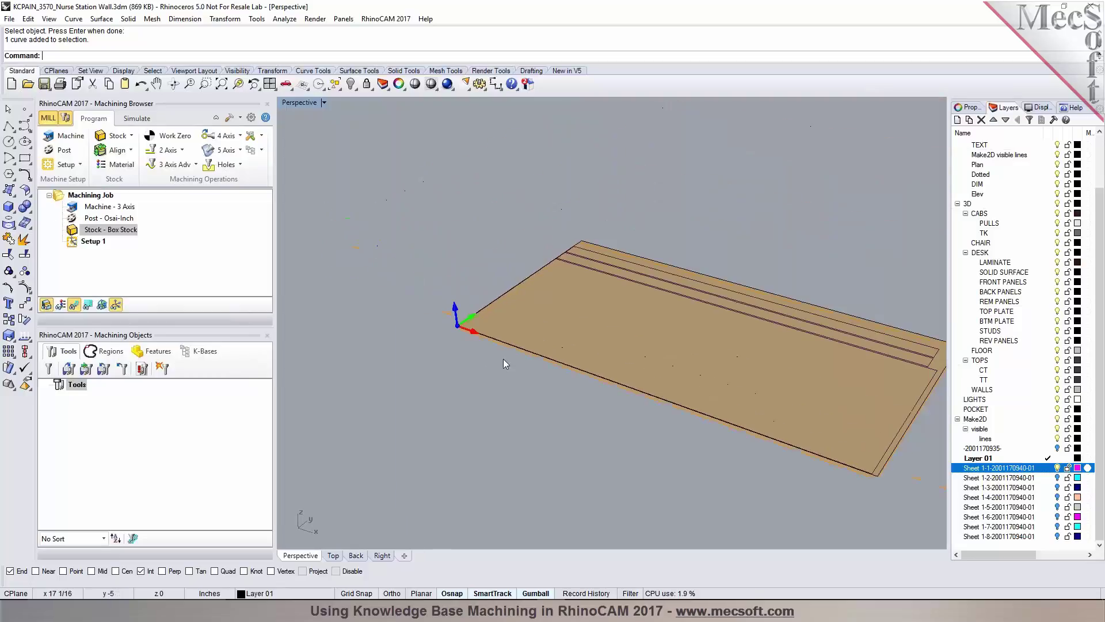
pyautogui.moveTo(513, 362); pyautogui.dragTo(514, 340, button='right')
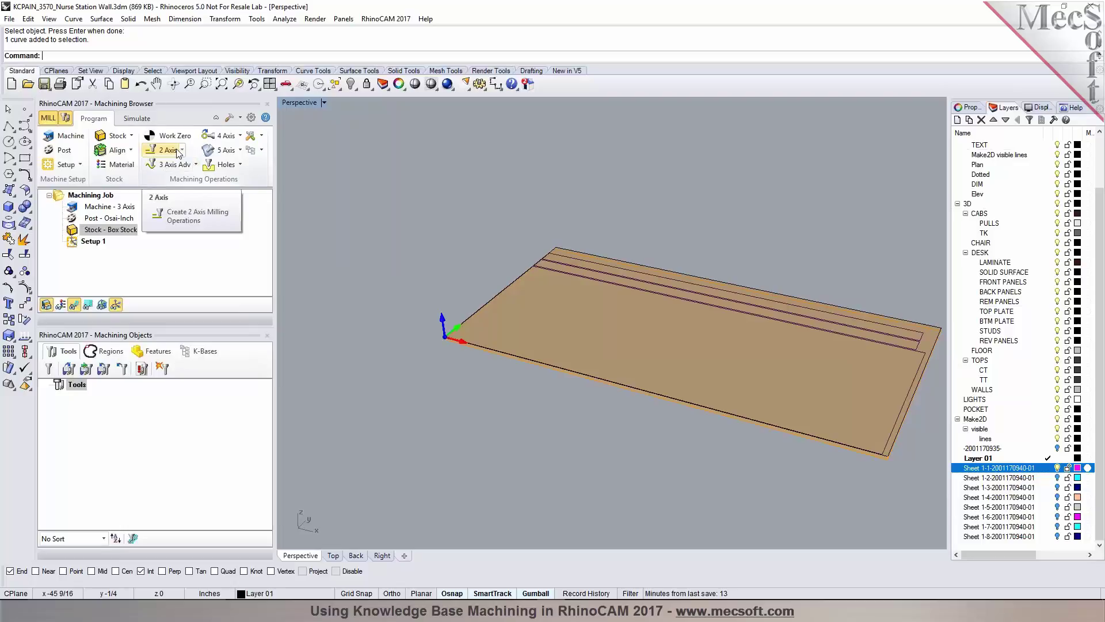
# Start 2 1/2 Axis Profiling and window-select the three rectangle curves as DriveRegion 1-3
pyautogui.click(179, 152)
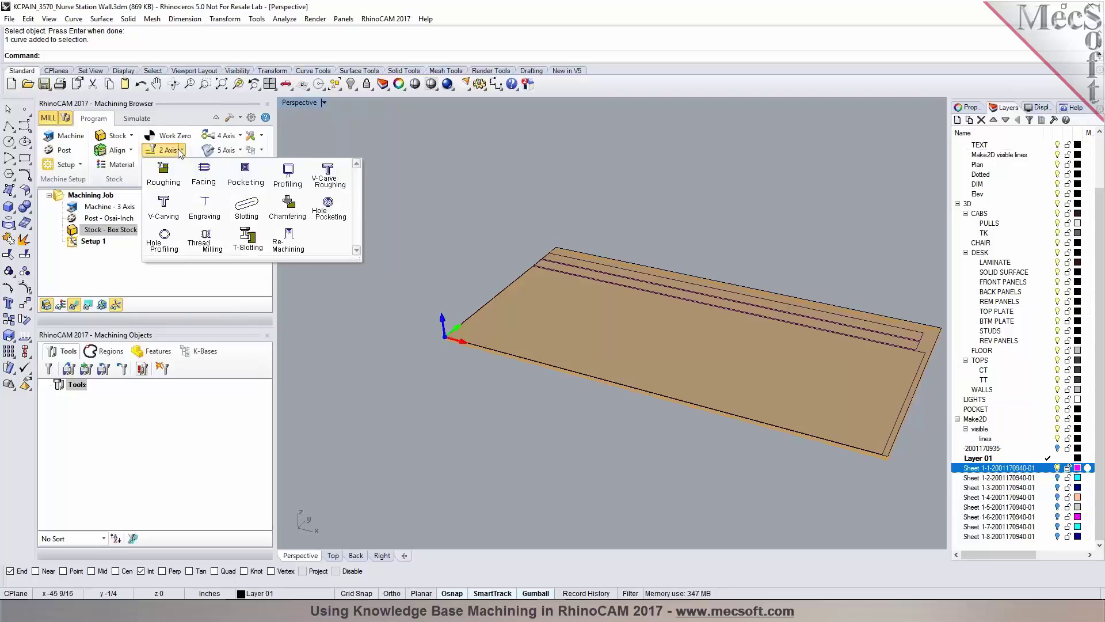
pyautogui.click(287, 180)
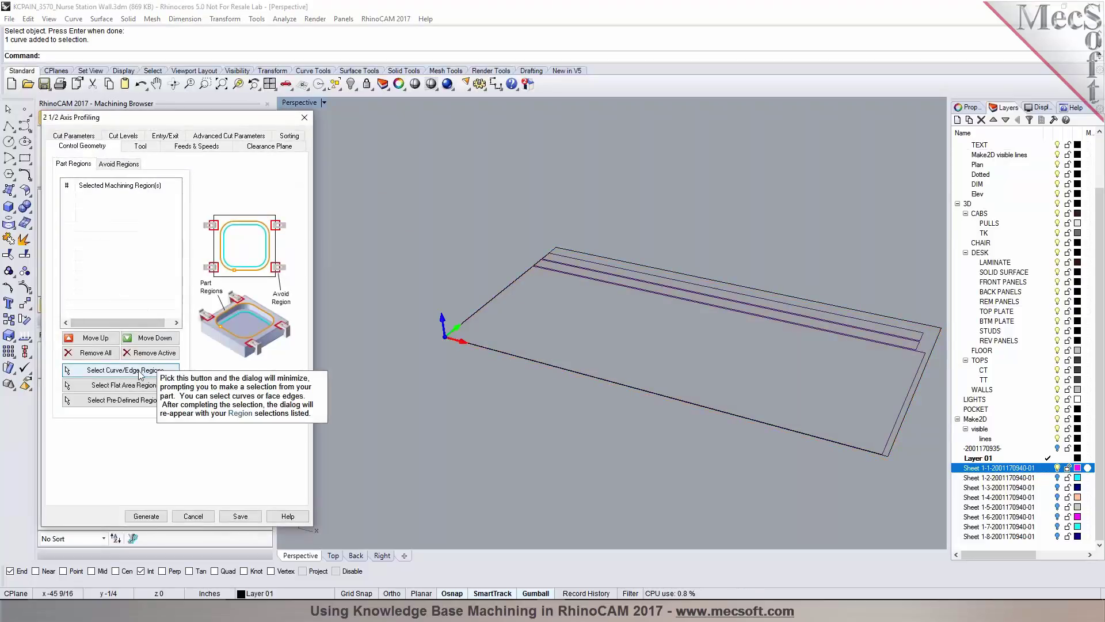
pyautogui.click(140, 371)
pyautogui.click(333, 555)
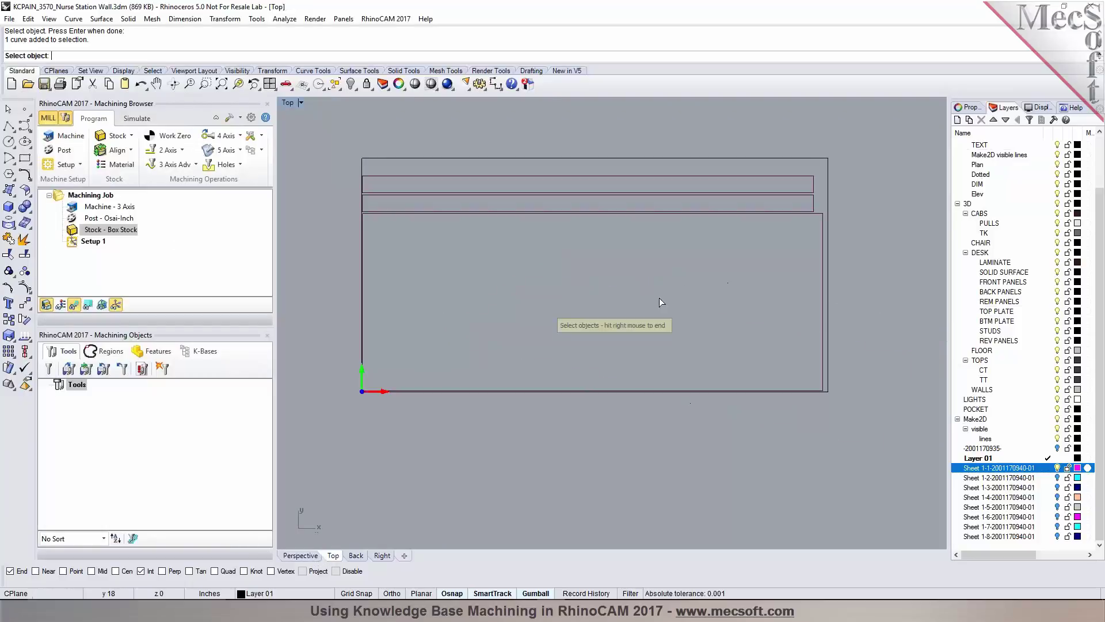
pyautogui.moveTo(759, 289); pyautogui.dragTo(672, 237)
pyautogui.moveTo(570, 181); pyautogui.dragTo(561, 171)
pyautogui.rightClick(561, 171)
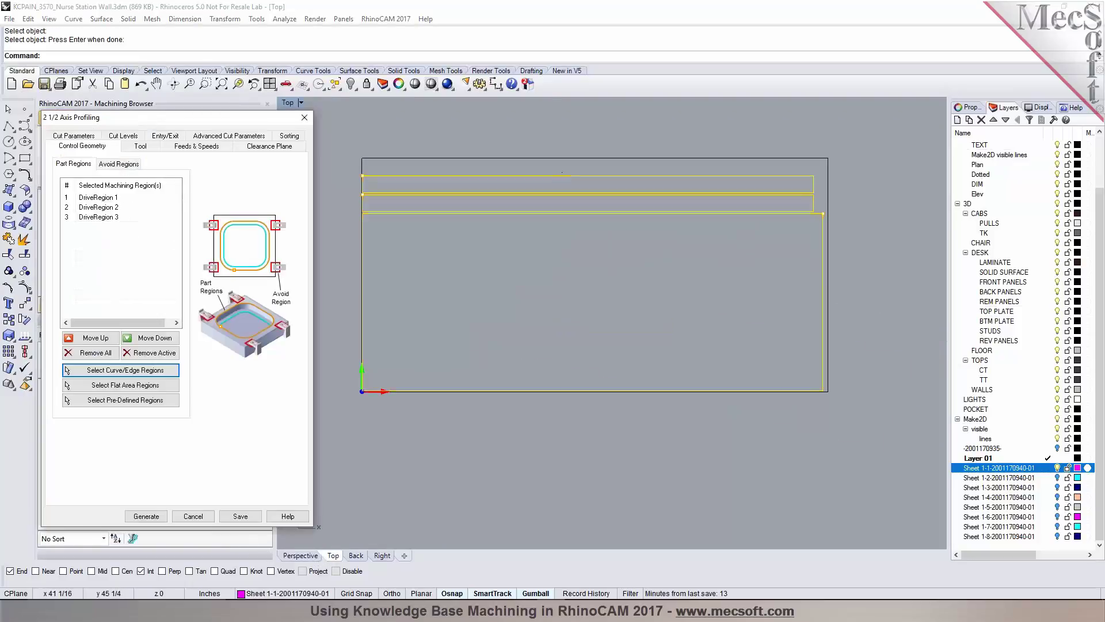
# In tool creation, browse the cutter types and settle on a Flat Mill
pyautogui.click(141, 147)
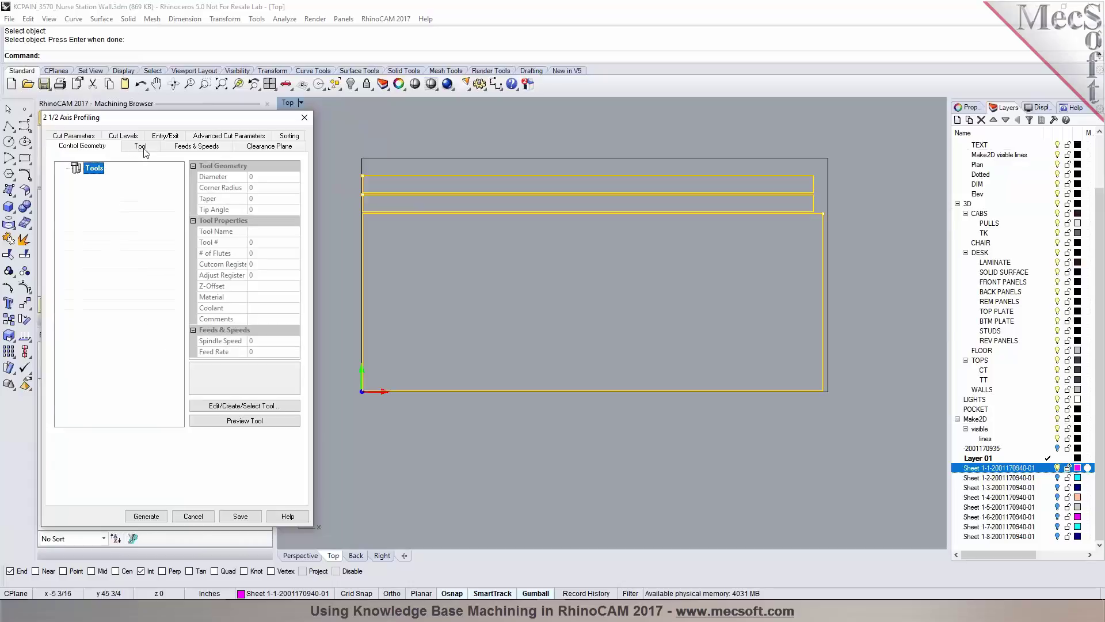
pyautogui.click(253, 405)
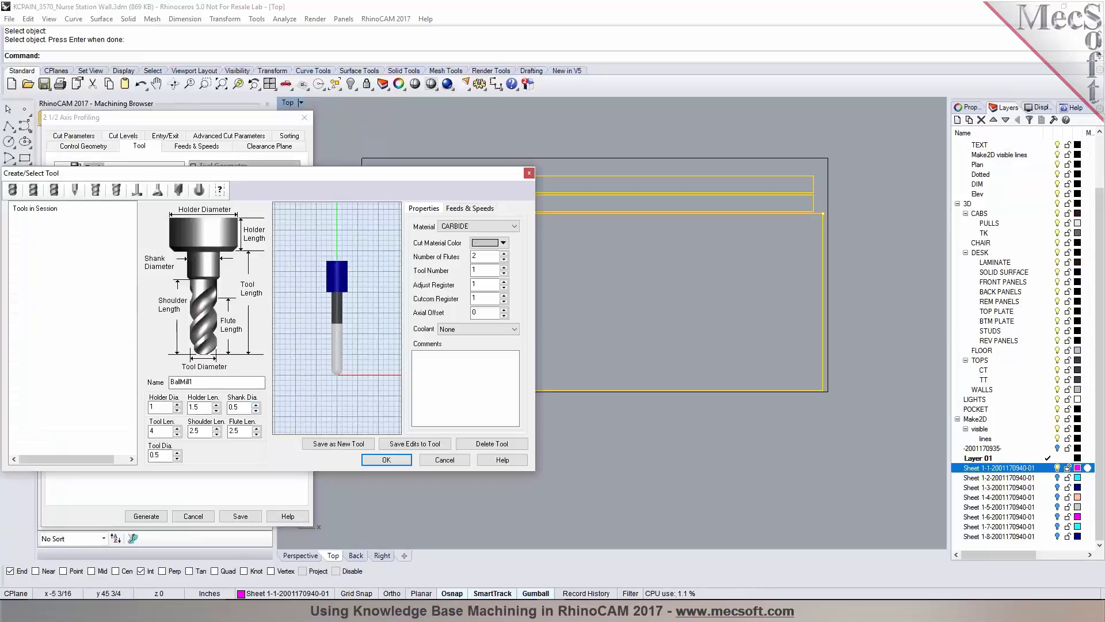
pyautogui.moveTo(114, 177); pyautogui.dragTo(279, 167)
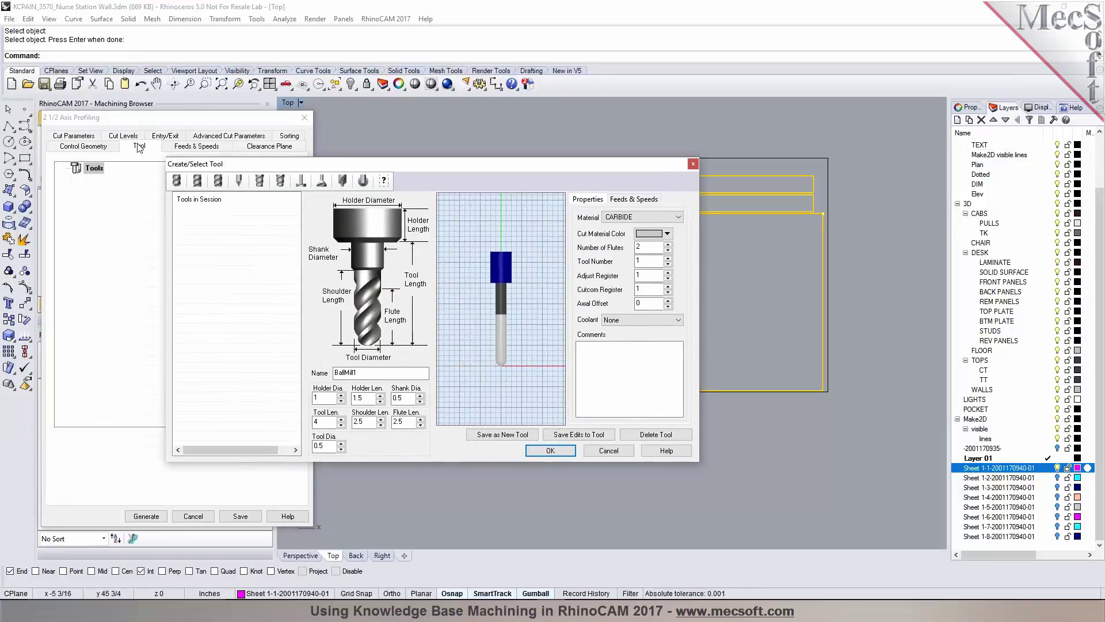
pyautogui.click(196, 181)
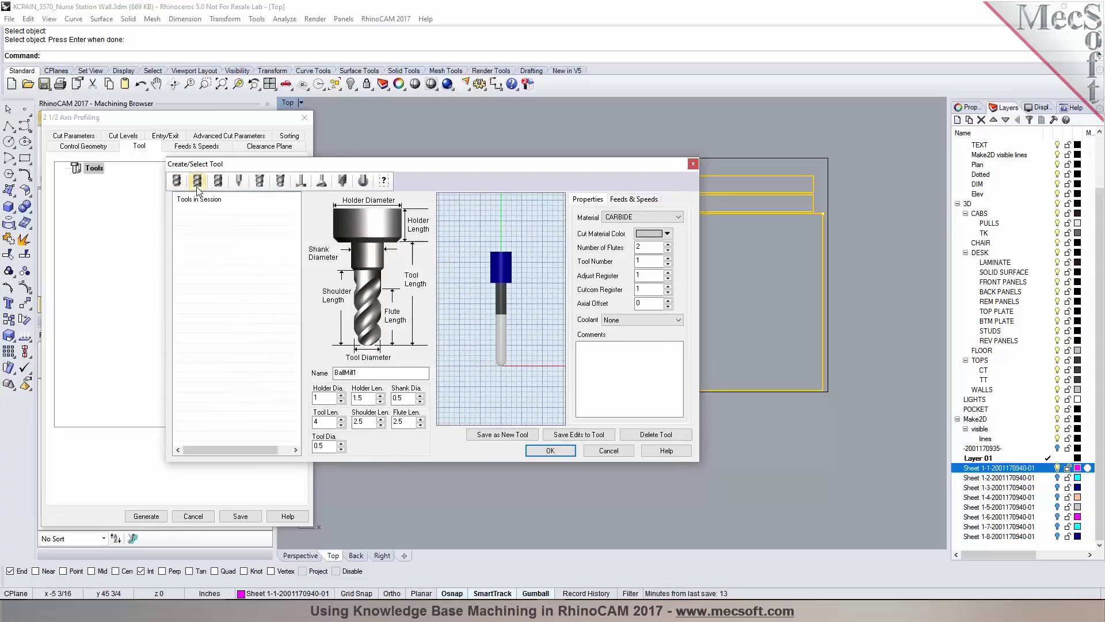
pyautogui.click(218, 182)
pyautogui.click(238, 181)
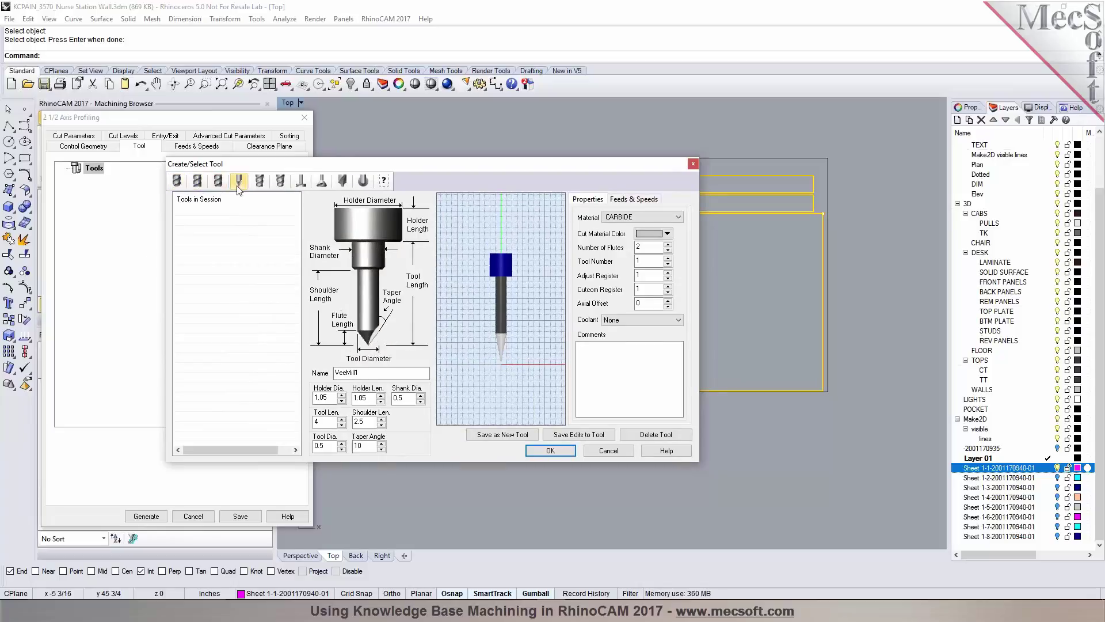
pyautogui.click(260, 182)
pyautogui.click(281, 182)
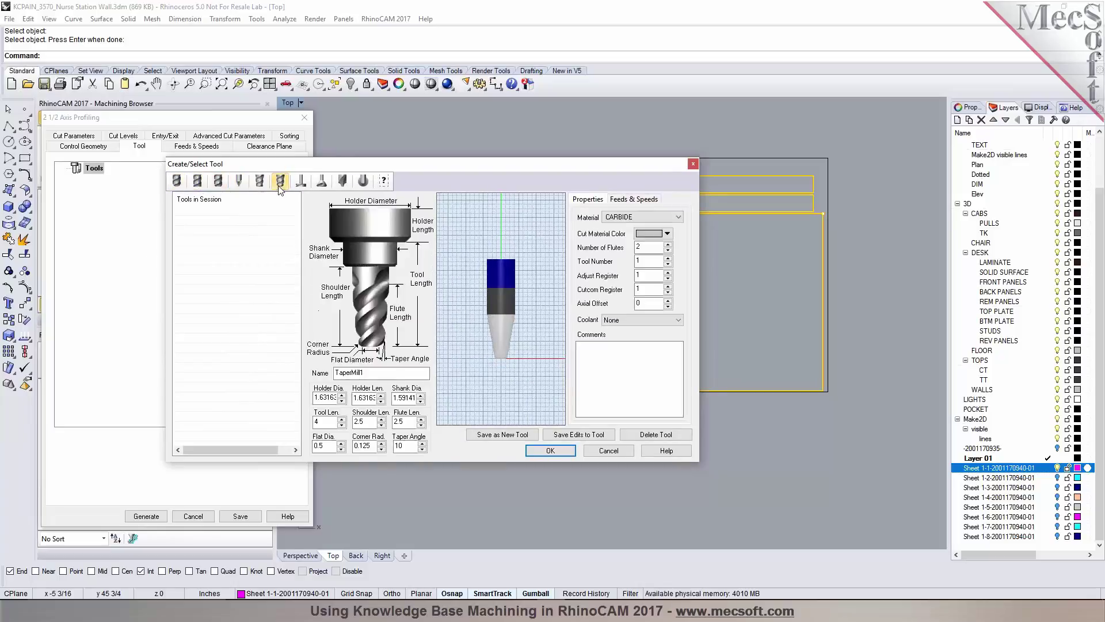
pyautogui.click(302, 182)
pyautogui.click(323, 182)
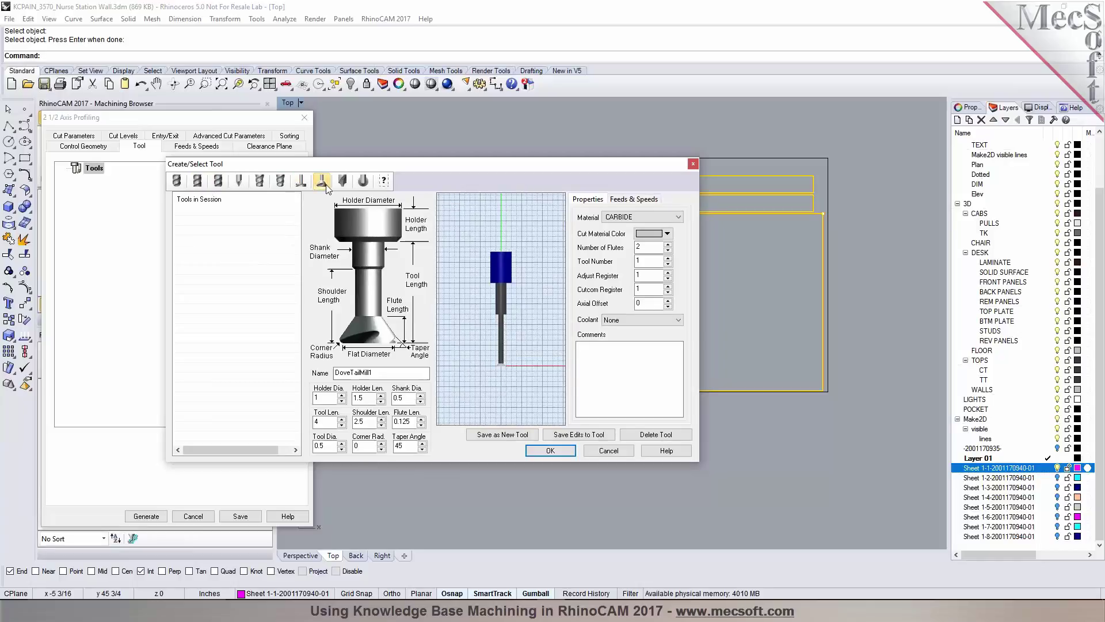
pyautogui.click(344, 182)
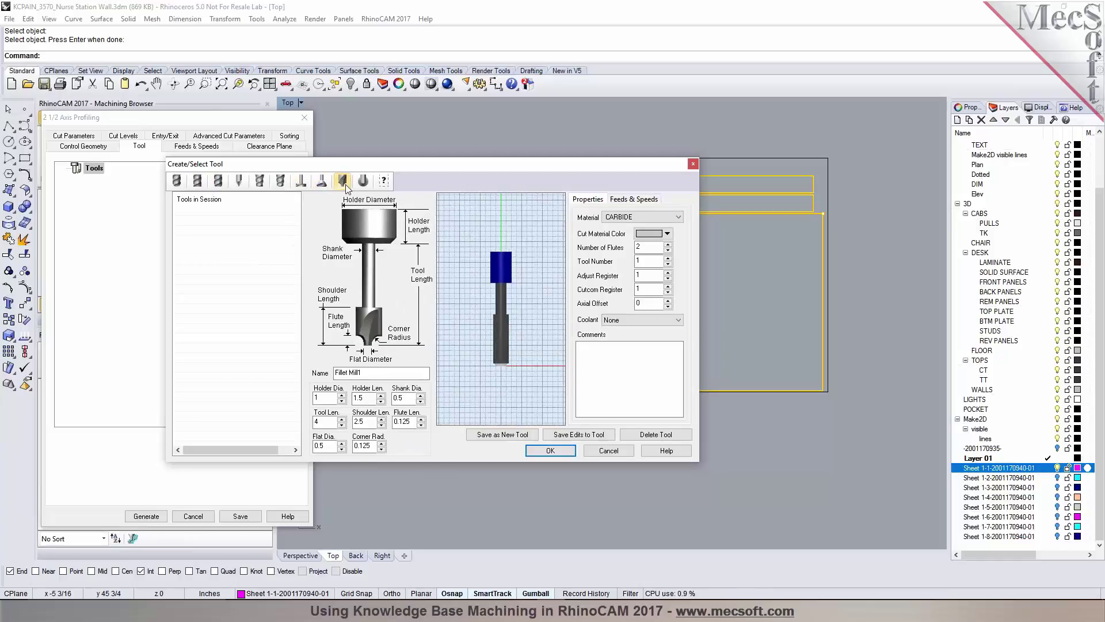
pyautogui.click(363, 182)
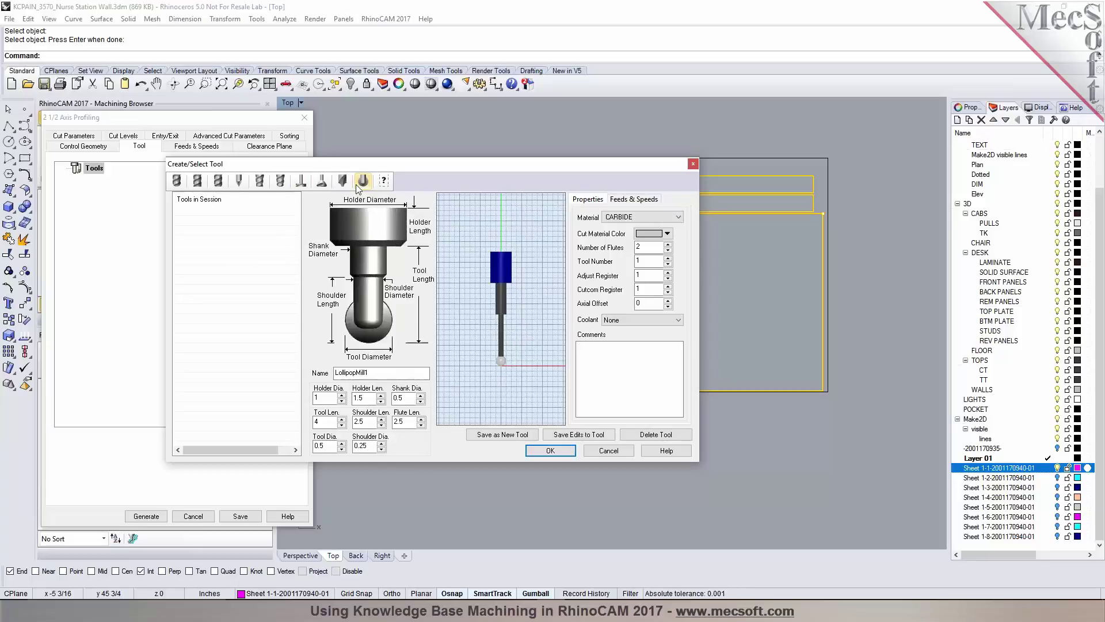
pyautogui.click(383, 183)
pyautogui.click(199, 183)
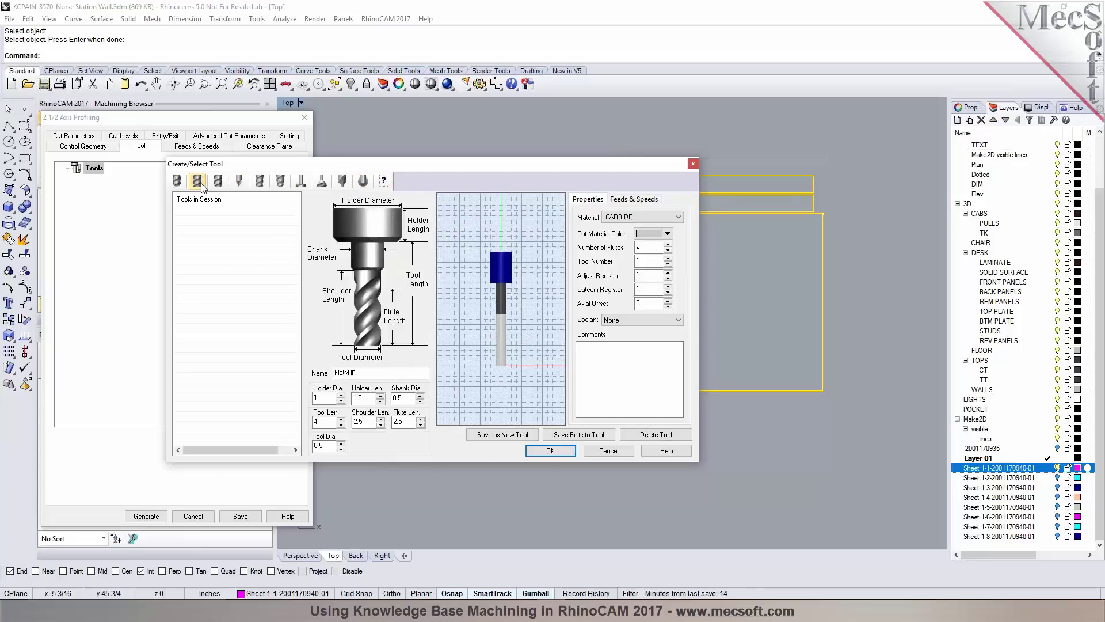
# Give the flat mill a 0.375 diameter and name it FLAT 3/8
pyautogui.click(317, 446)
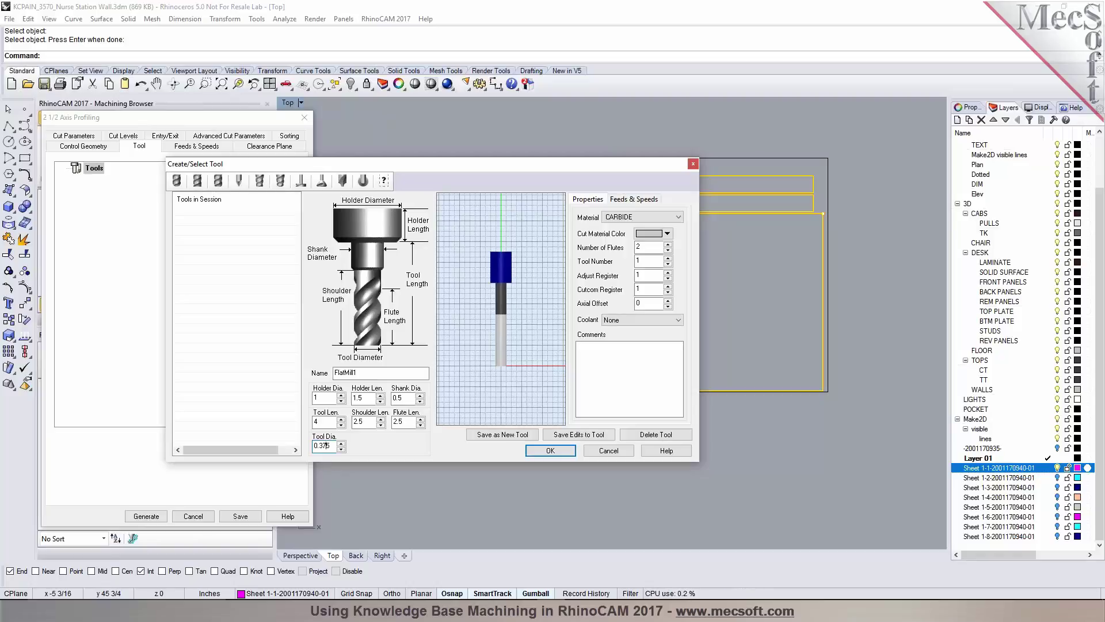
pyautogui.doubleClick(357, 372)
pyautogui.write('FLA')
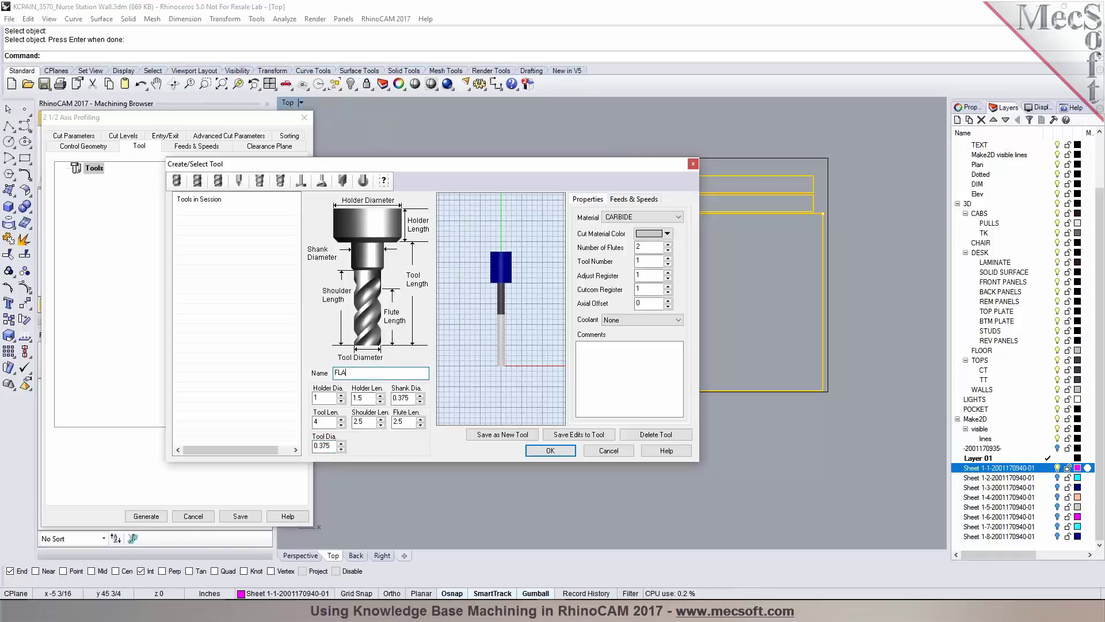
pyautogui.write('T 3/8')
pyautogui.click(409, 422)
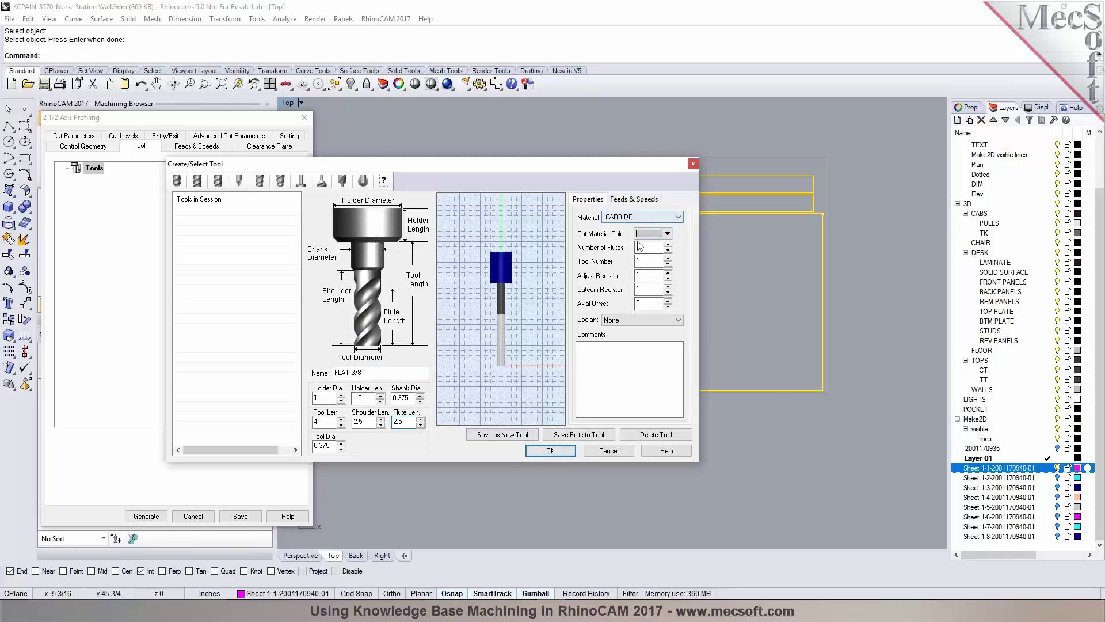
# Load WOOD feeds and speeds, with 8000 RPM spindle speed and 75 in/min cut feed
pyautogui.click(637, 200)
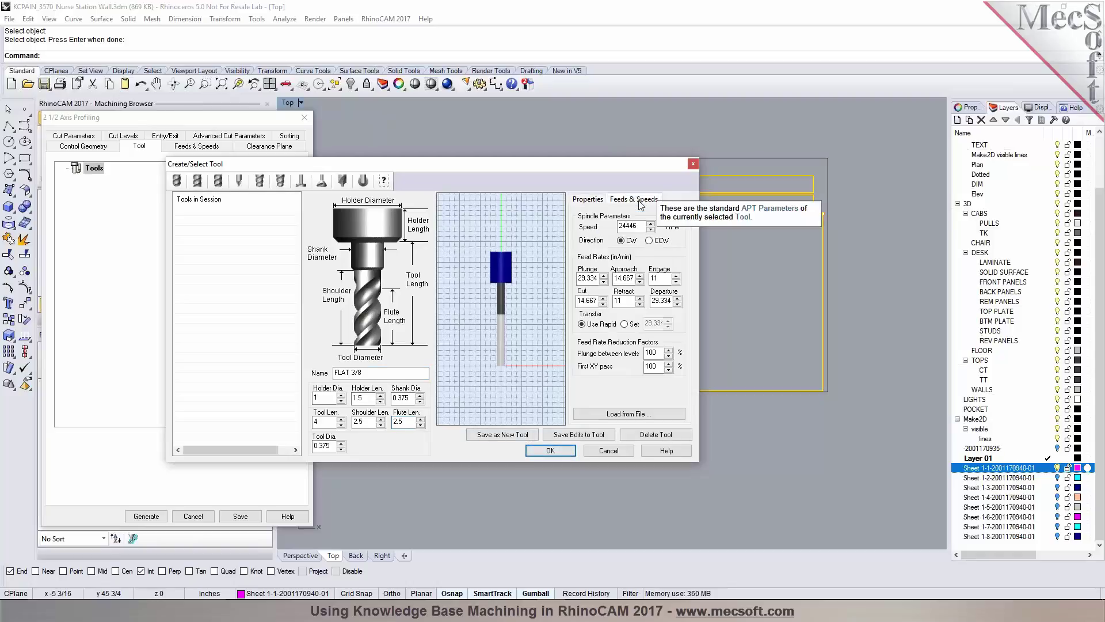
pyautogui.click(617, 414)
pyautogui.click(490, 241)
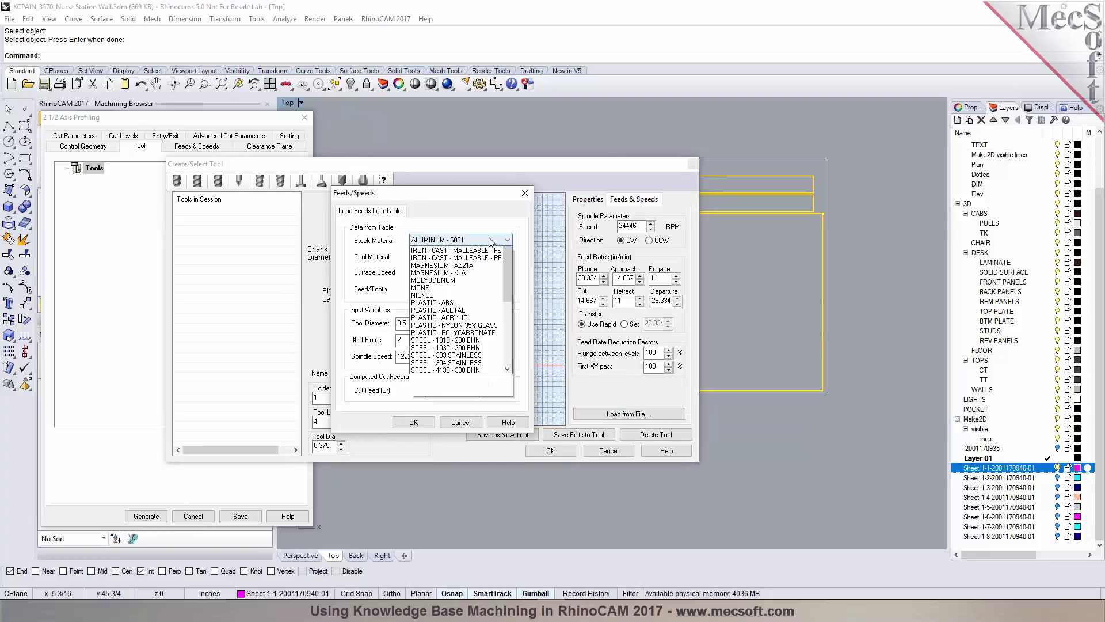
pyautogui.moveTo(509, 313); pyautogui.dragTo(510, 341)
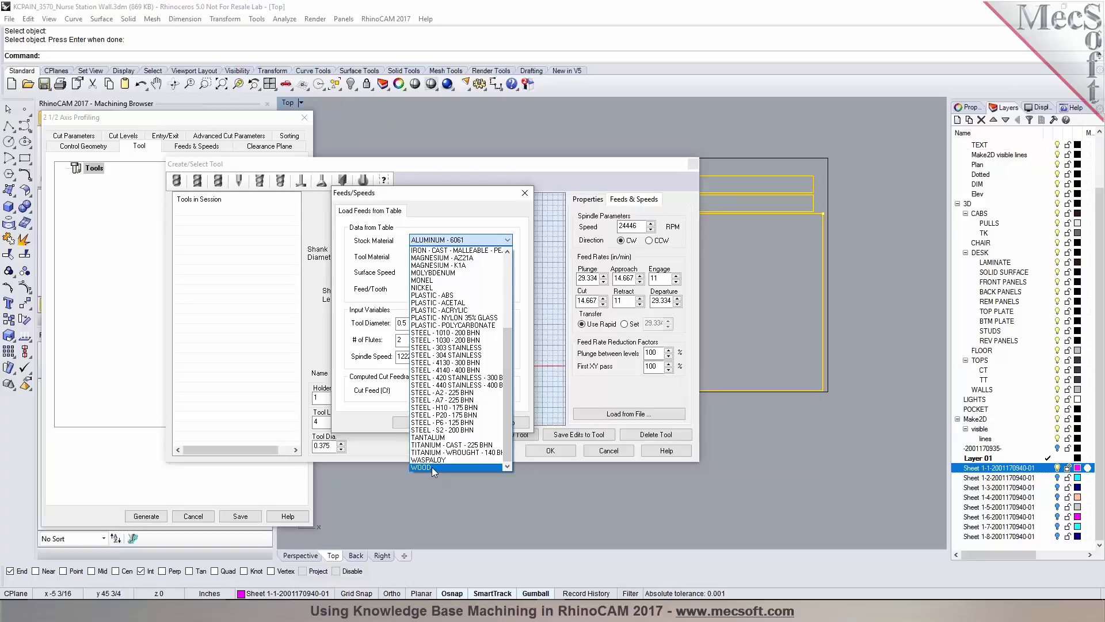
pyautogui.click(432, 467)
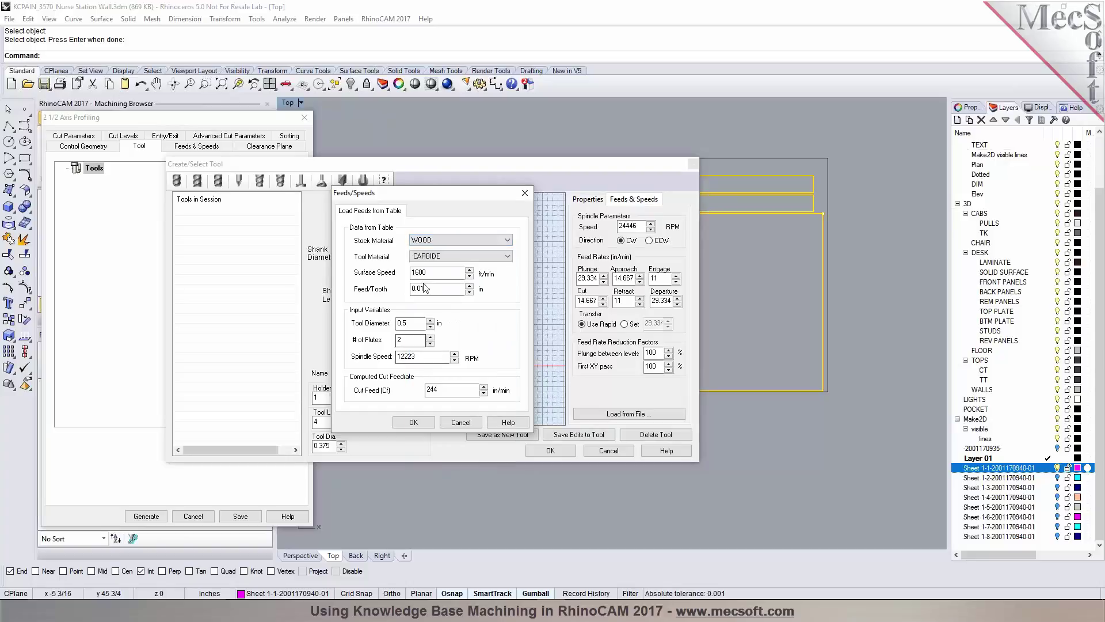
pyautogui.click(424, 288)
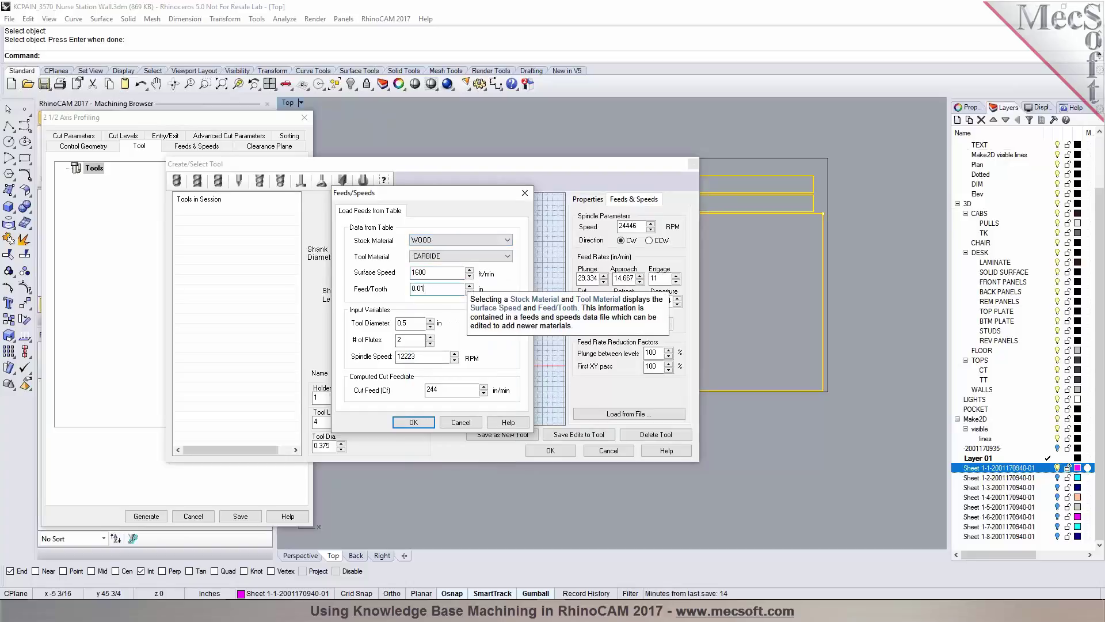
pyautogui.press('Tab')
pyautogui.press('Tab')
pyautogui.press('Tab')
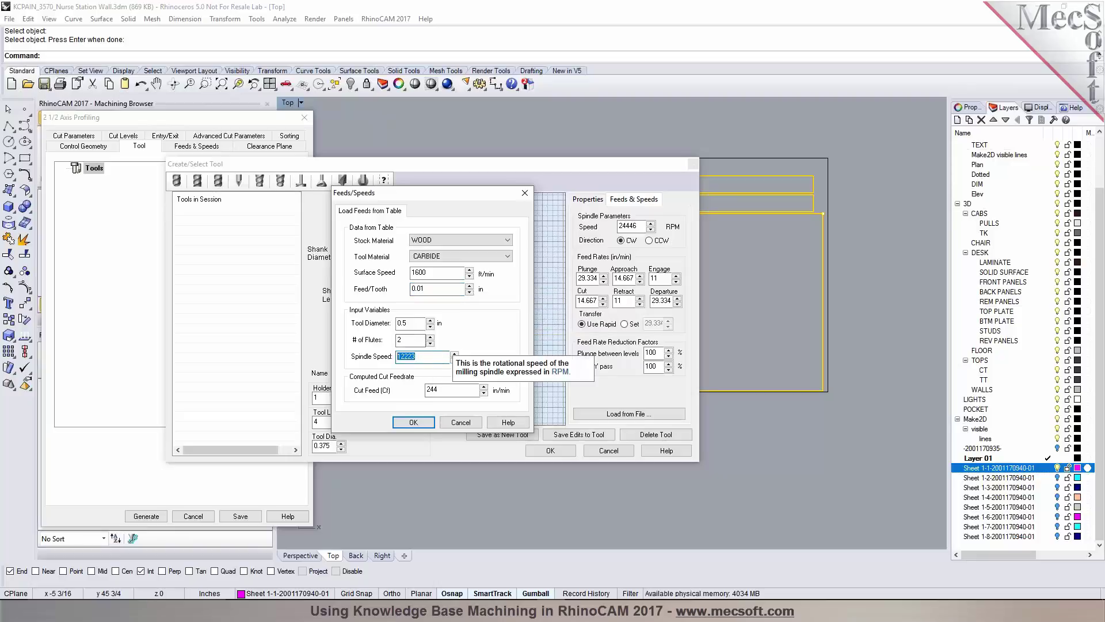
pyautogui.write('8000')
pyautogui.press('Tab')
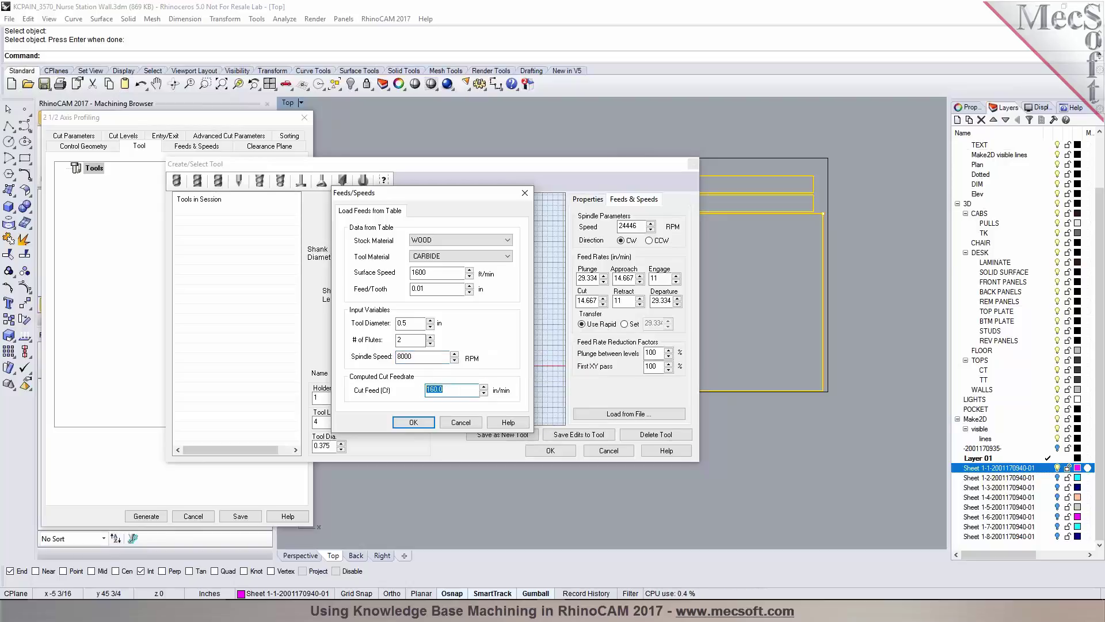
pyautogui.write('75')
pyautogui.click(414, 423)
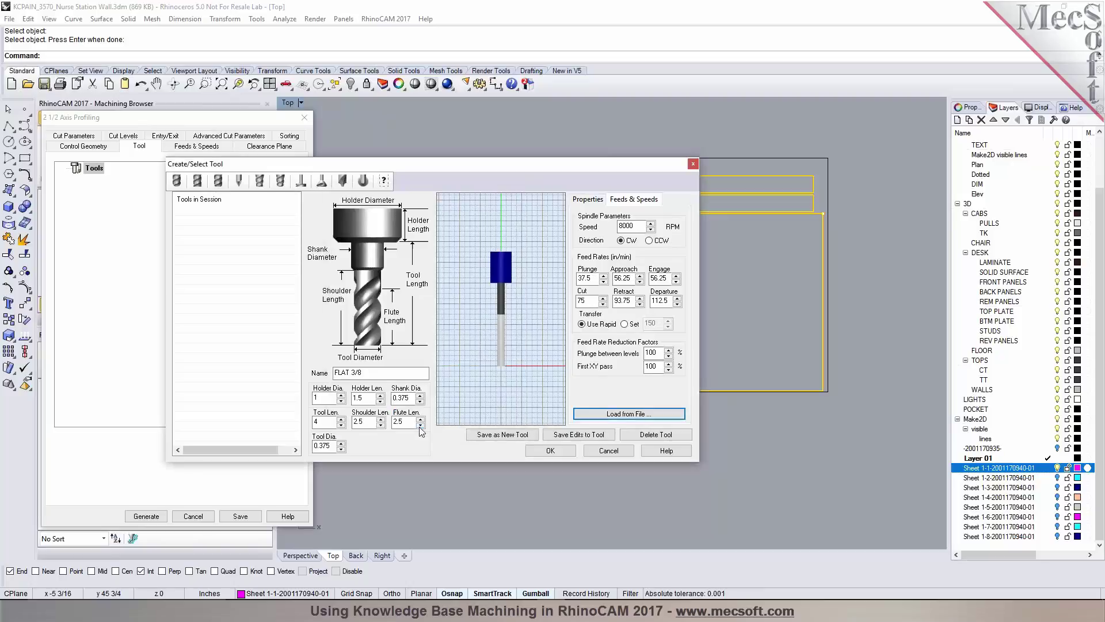
# Save FLAT 3/8 as a new tool and assign it to the profiling operation
pyautogui.click(520, 439)
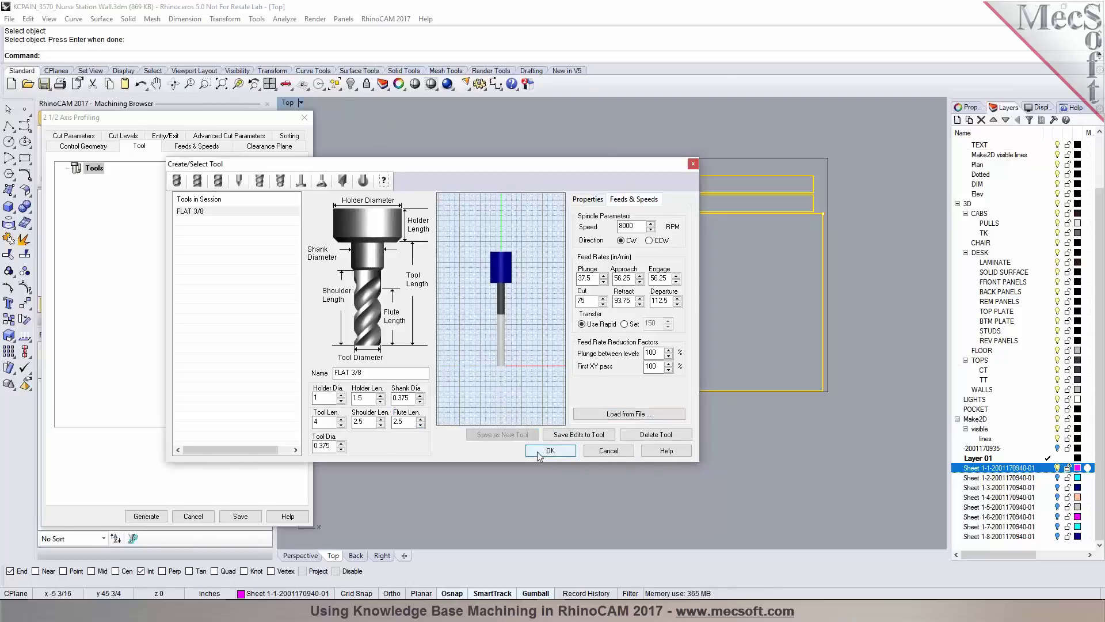
pyautogui.click(550, 450)
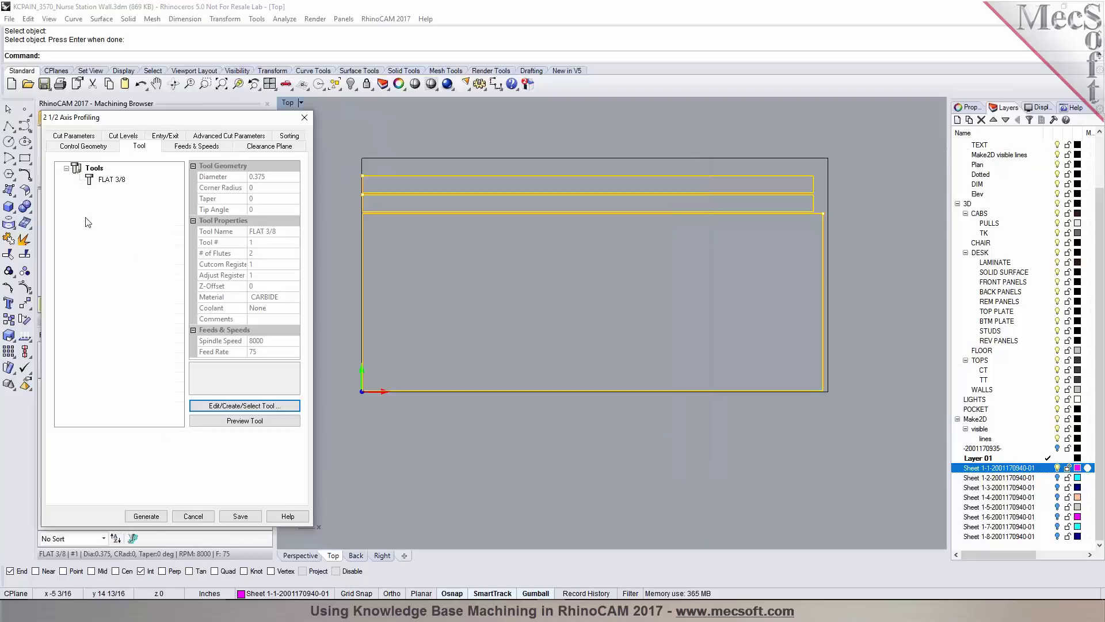
pyautogui.click(91, 181)
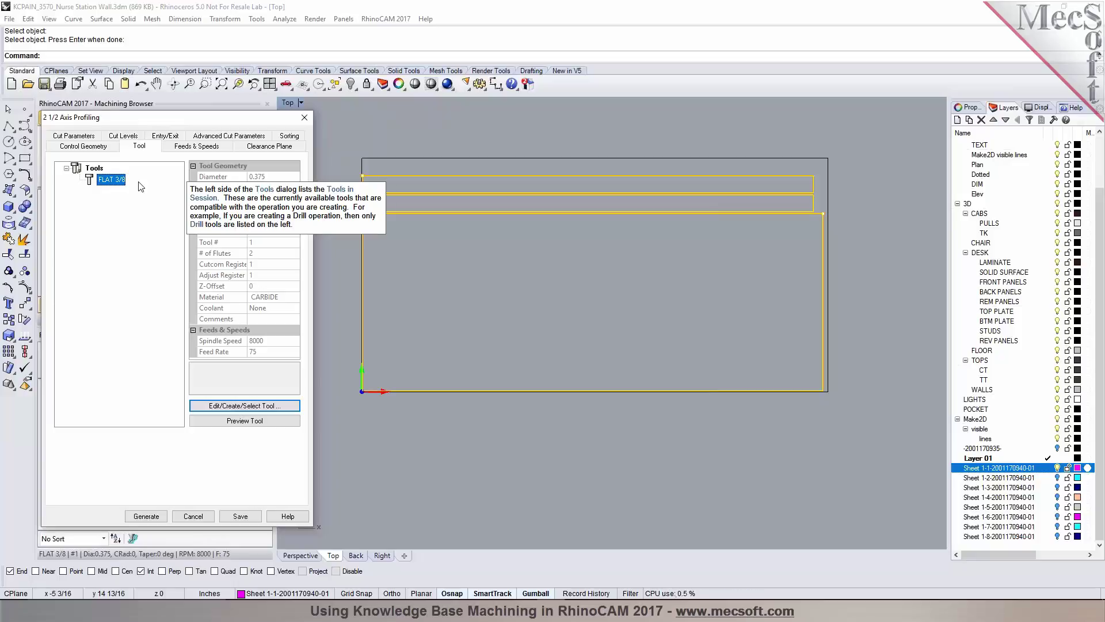
pyautogui.click(177, 149)
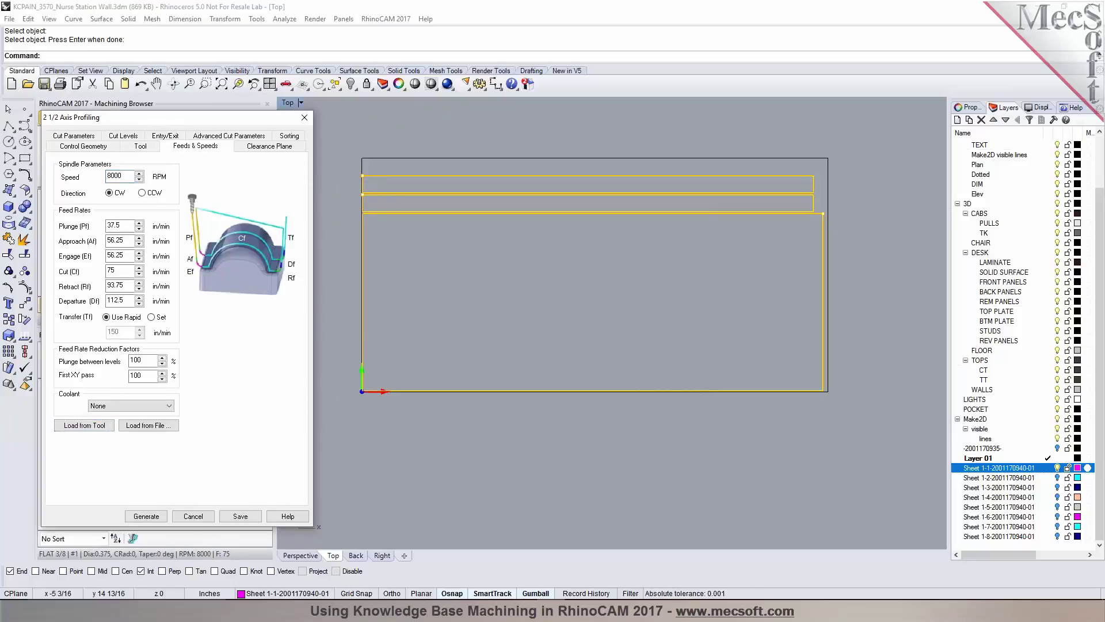
# Review the Automatic clearance plane settings and view the sheet corner in perspective
pyautogui.click(257, 149)
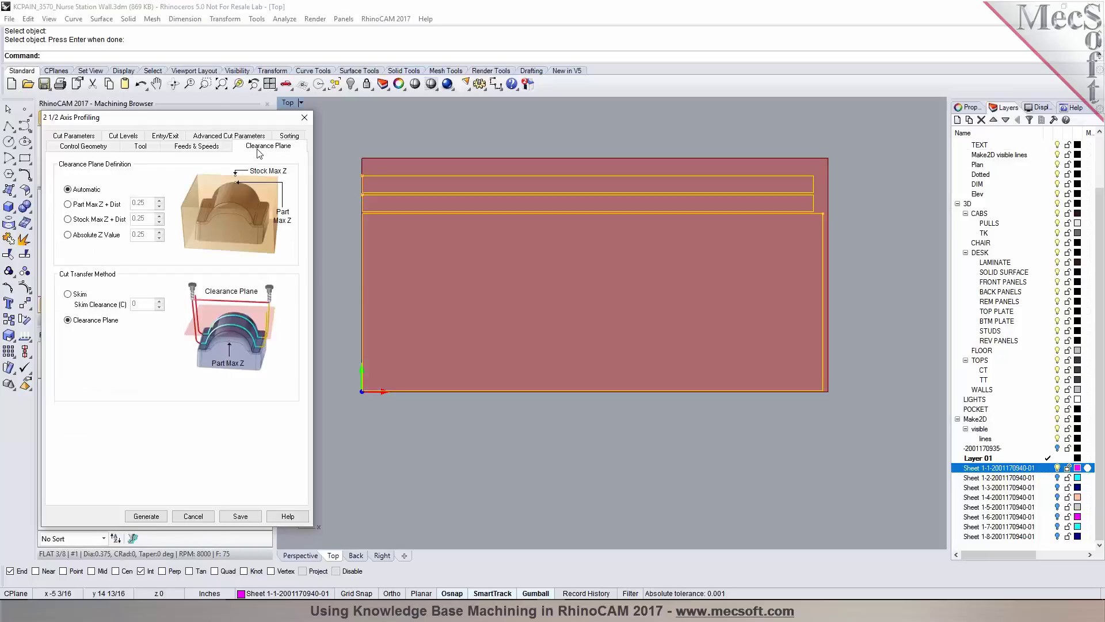
pyautogui.click(305, 555)
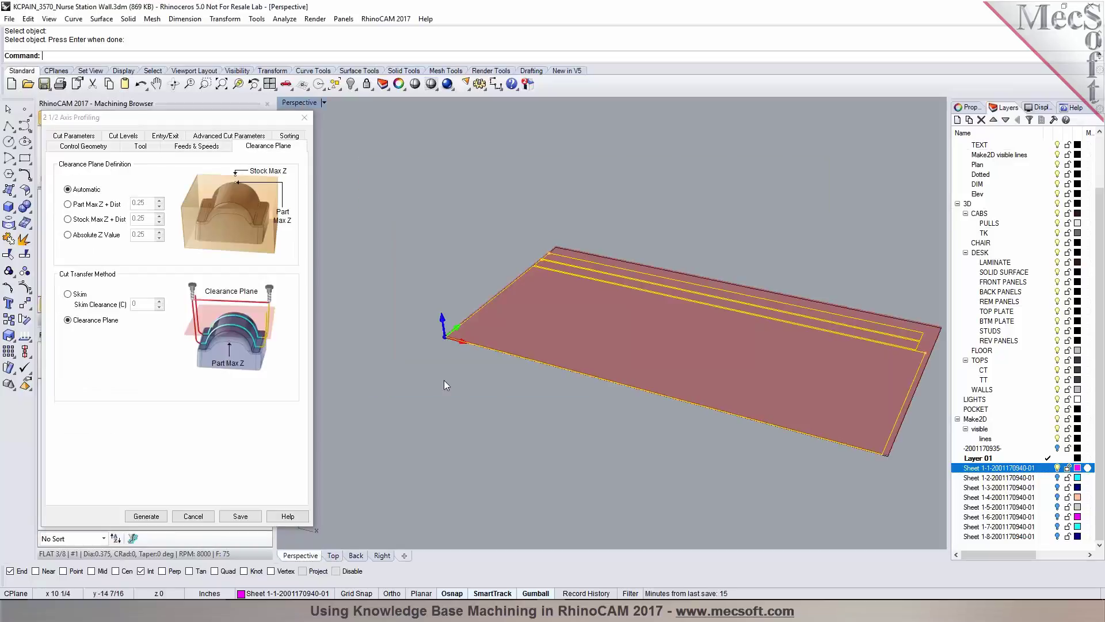
pyautogui.scroll(5, 455, 336)
pyautogui.moveTo(455, 337); pyautogui.dragTo(413, 370, button='right')
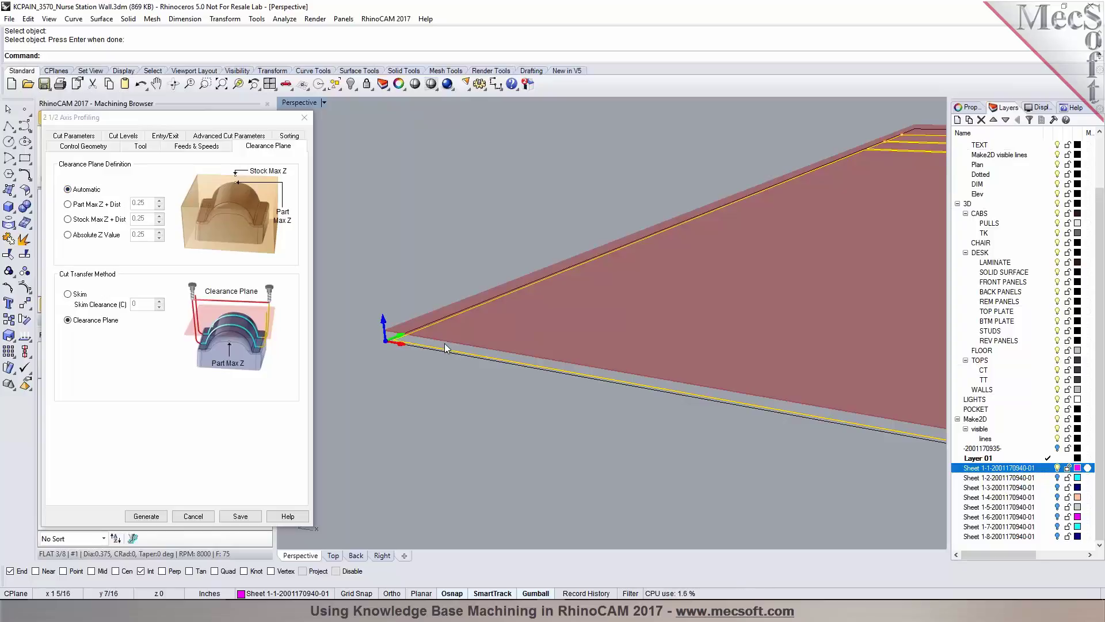
# Set Climb cut direction and cut closed curves on the Outside
pyautogui.click(86, 137)
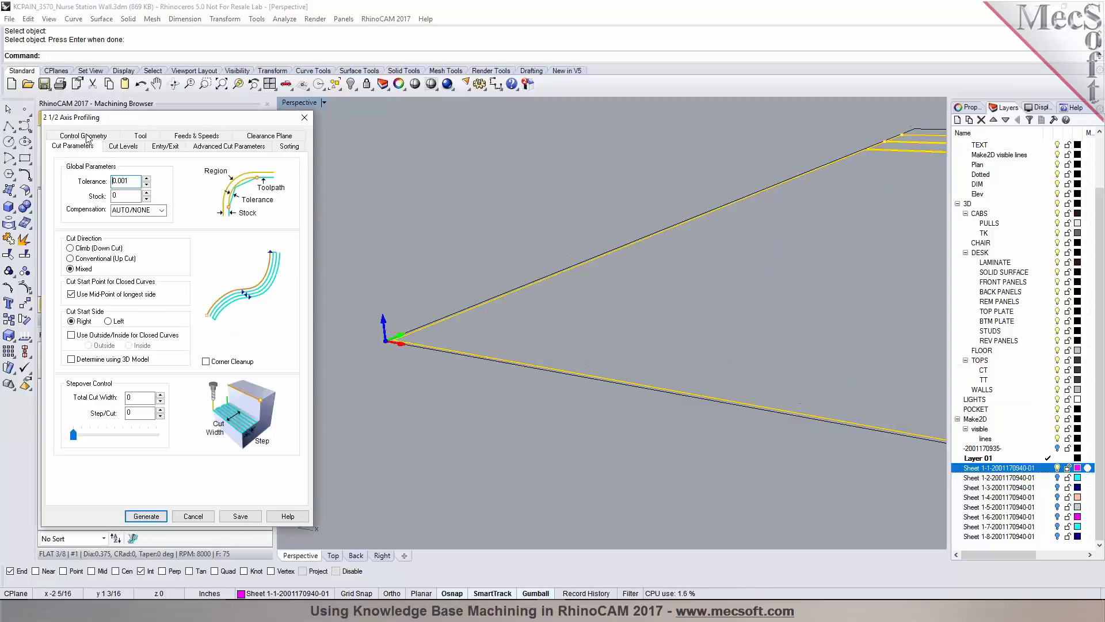
pyautogui.click(89, 248)
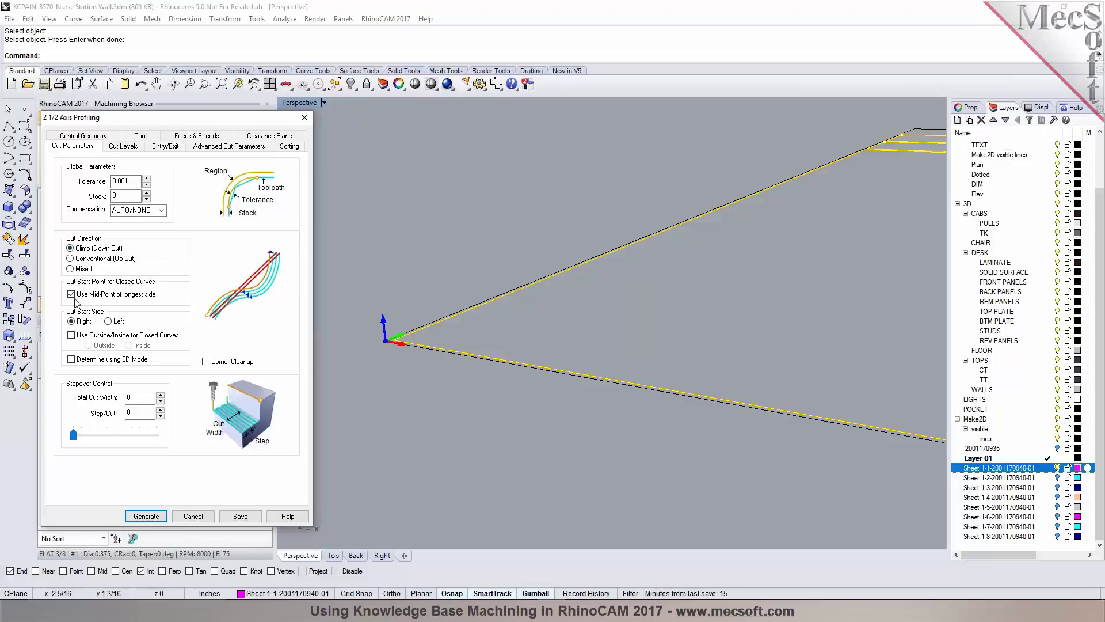
pyautogui.click(72, 335)
pyautogui.click(89, 345)
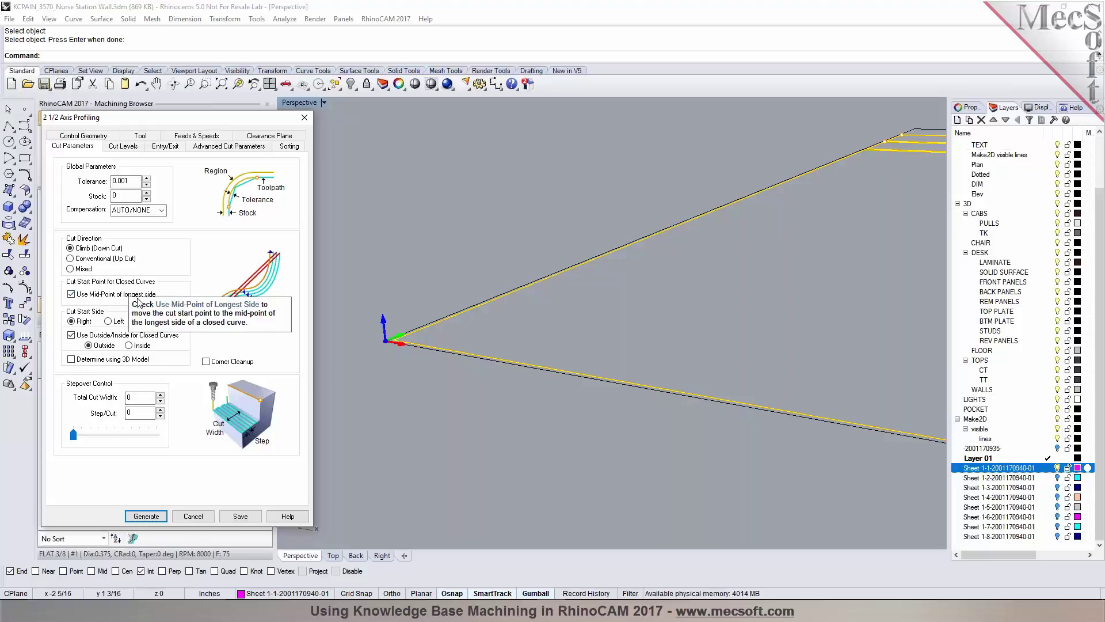
pyautogui.moveTo(449, 380); pyautogui.dragTo(558, 429, button='right')
pyautogui.scroll(6, 604, 282)
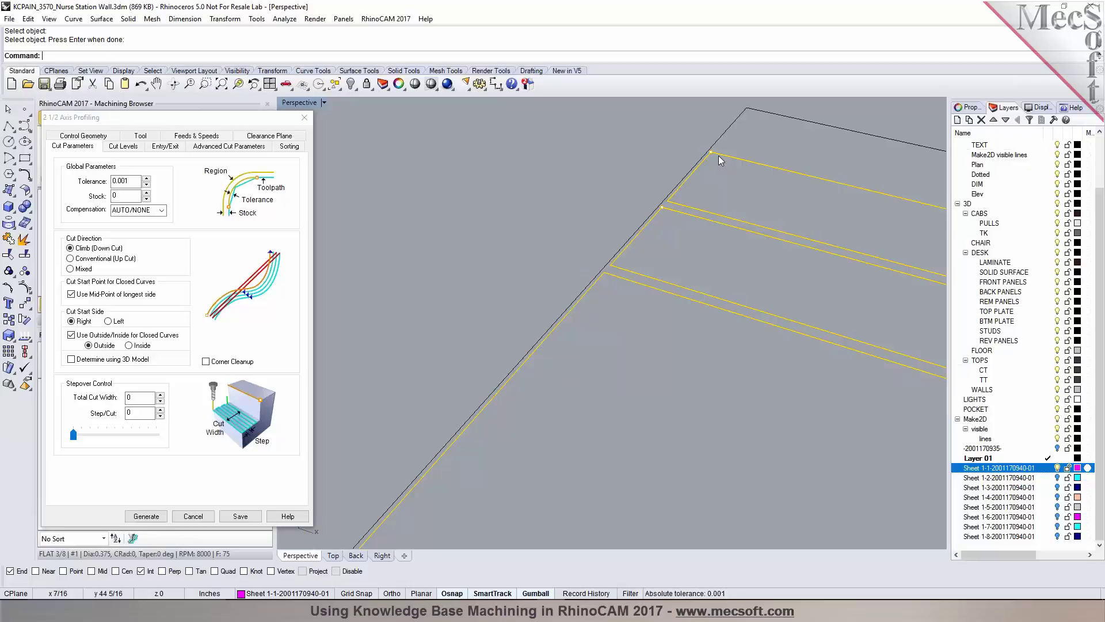
pyautogui.moveTo(718, 155); pyautogui.dragTo(709, 229, button='right')
pyautogui.scroll(-5, 576, 173)
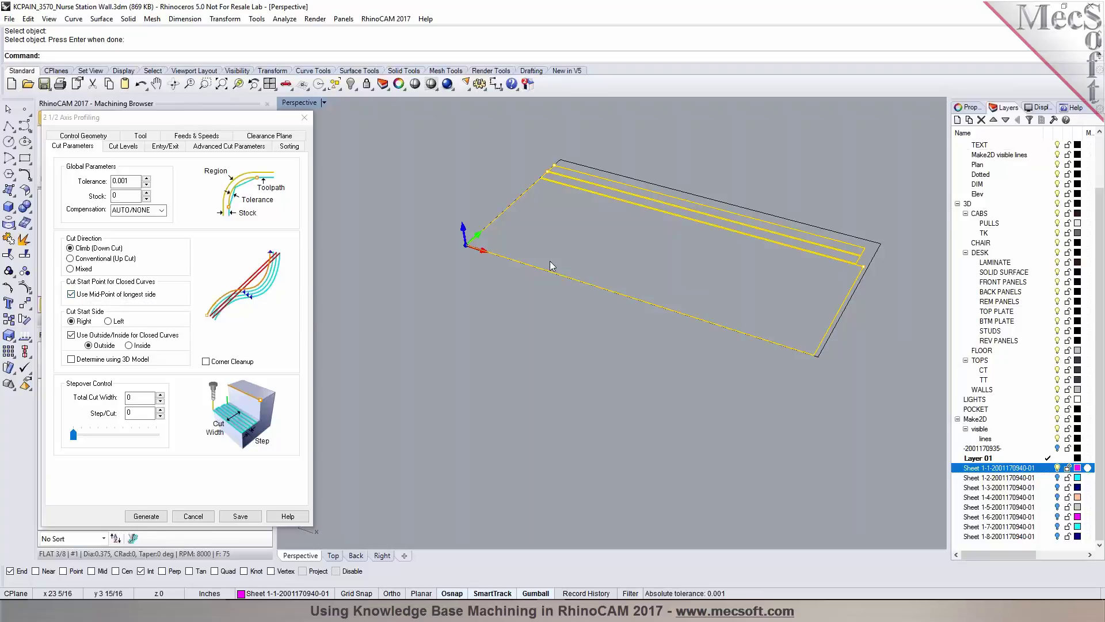
# Set the profiling Total Cut Depth to 0.75
pyautogui.click(130, 147)
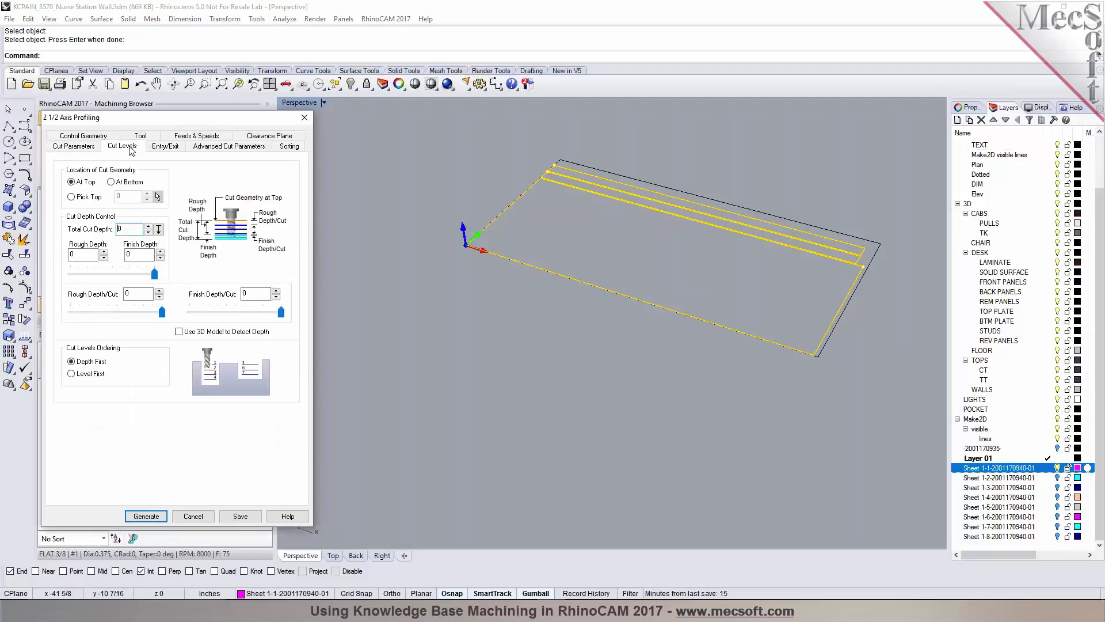
pyautogui.moveTo(159, 229)
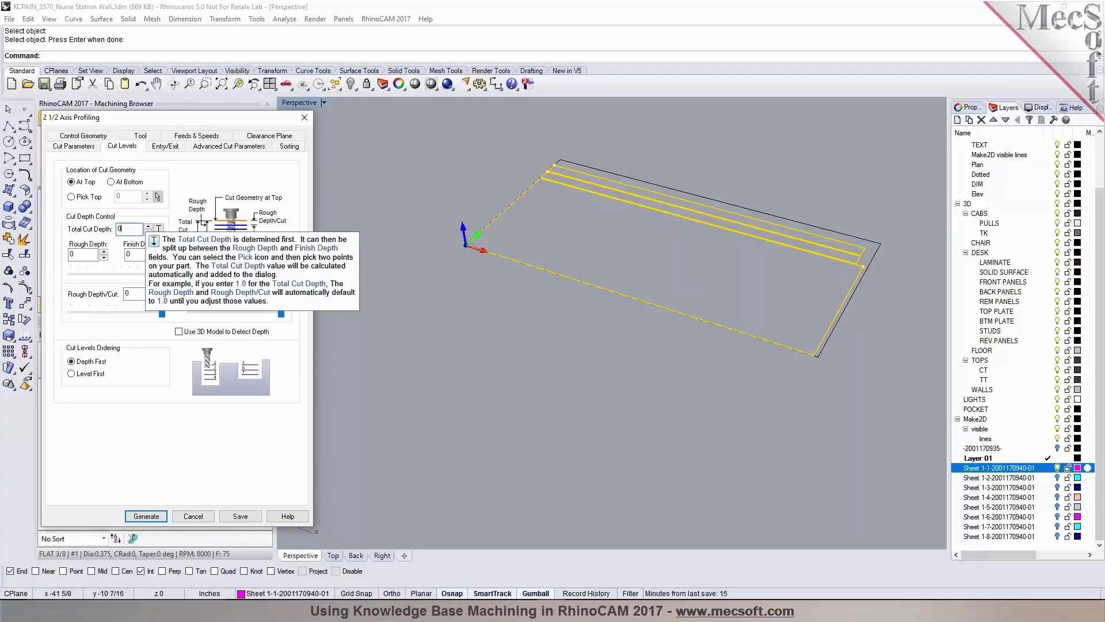
pyautogui.doubleClick(125, 229)
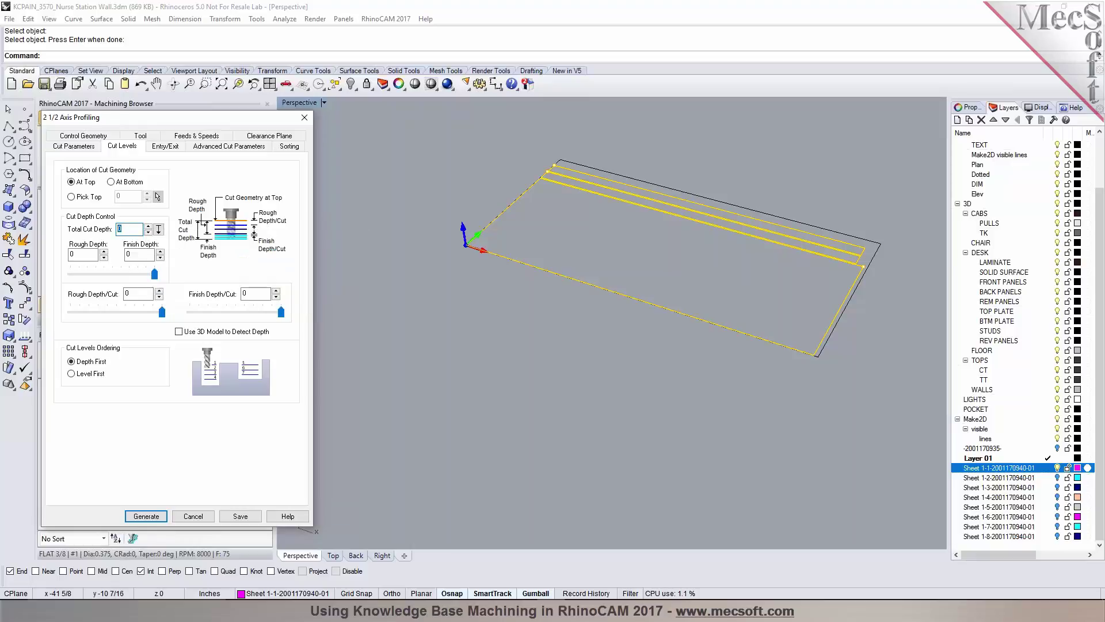
pyautogui.write('4')
pyautogui.press('Tab')
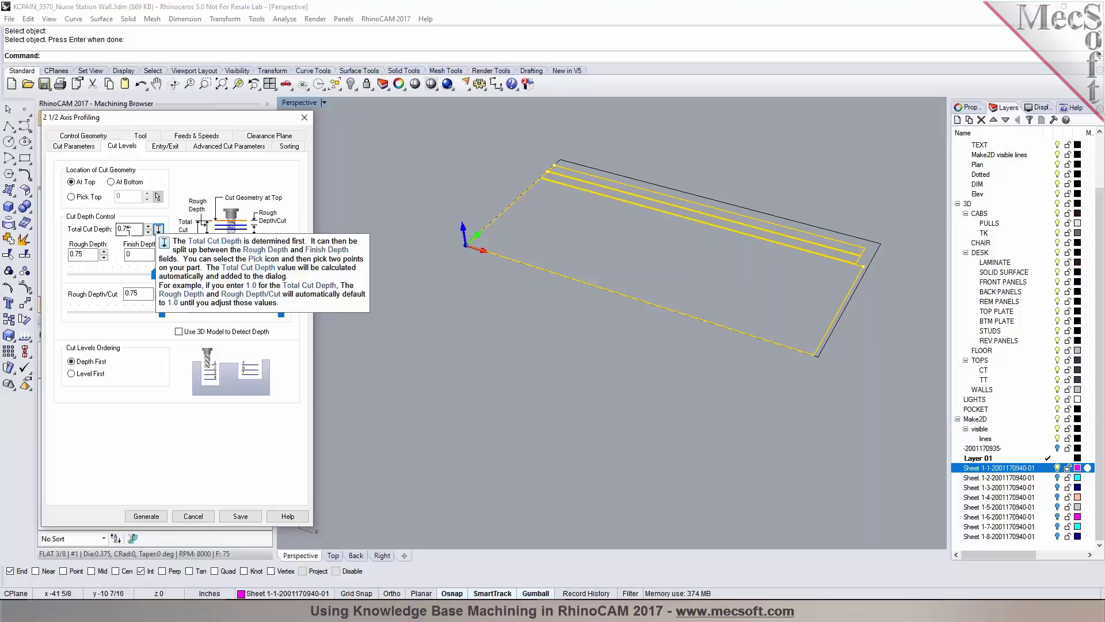
# Drag the Rough Depth/Cut slider to 0.75 for a single rough pass
pyautogui.click(166, 148)
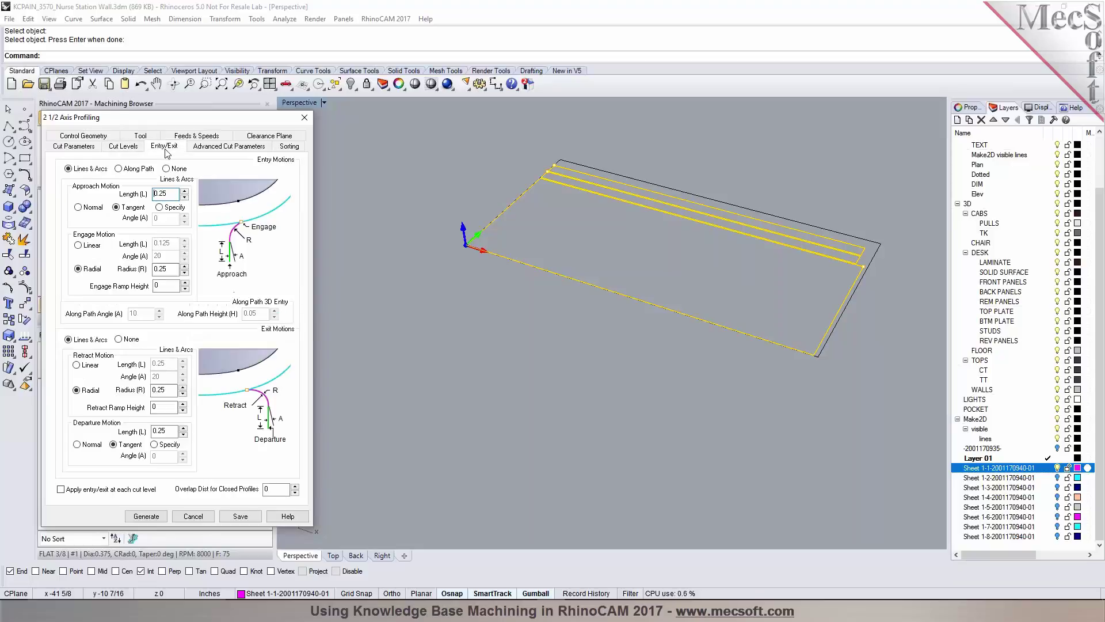
pyautogui.click(129, 149)
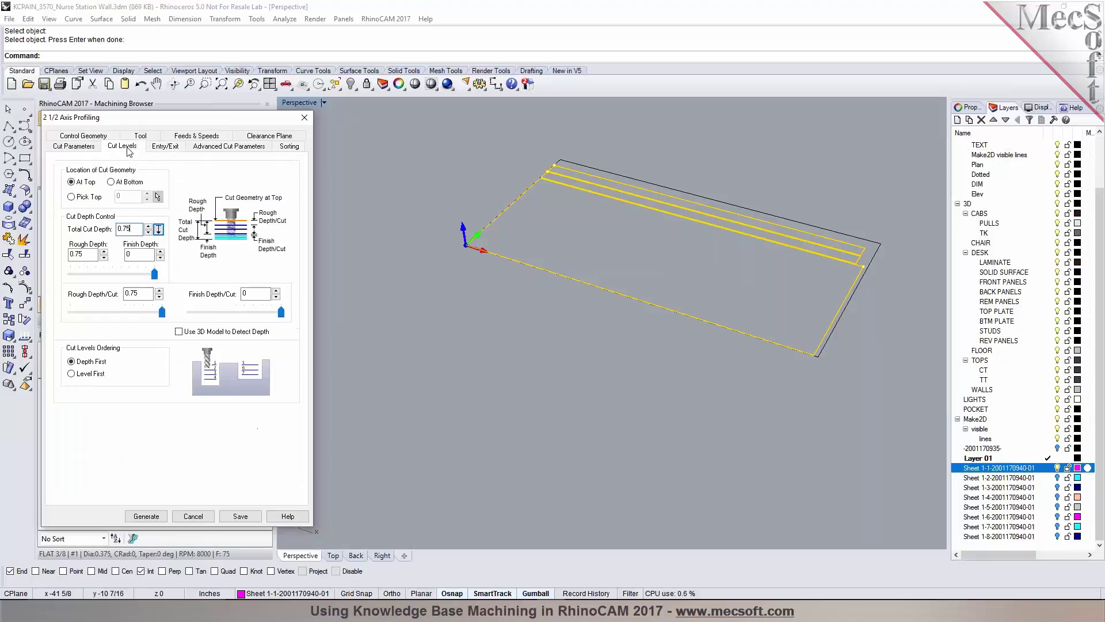
pyautogui.moveTo(151, 312)
pyautogui.moveTo(126, 312); pyautogui.dragTo(115, 312)
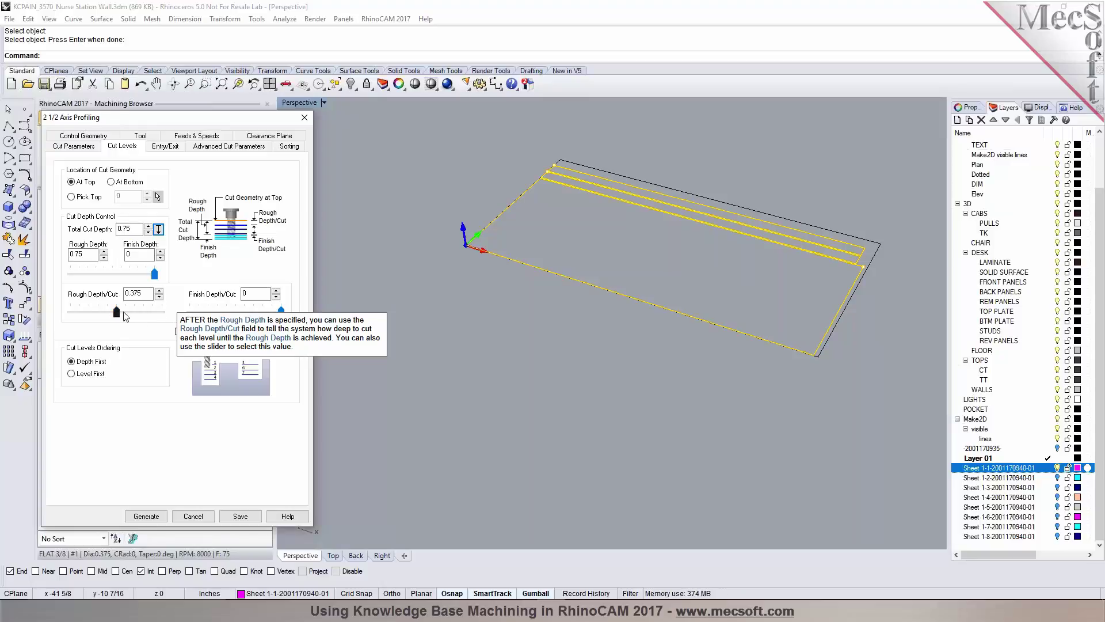
pyautogui.moveTo(116, 311); pyautogui.dragTo(161, 311)
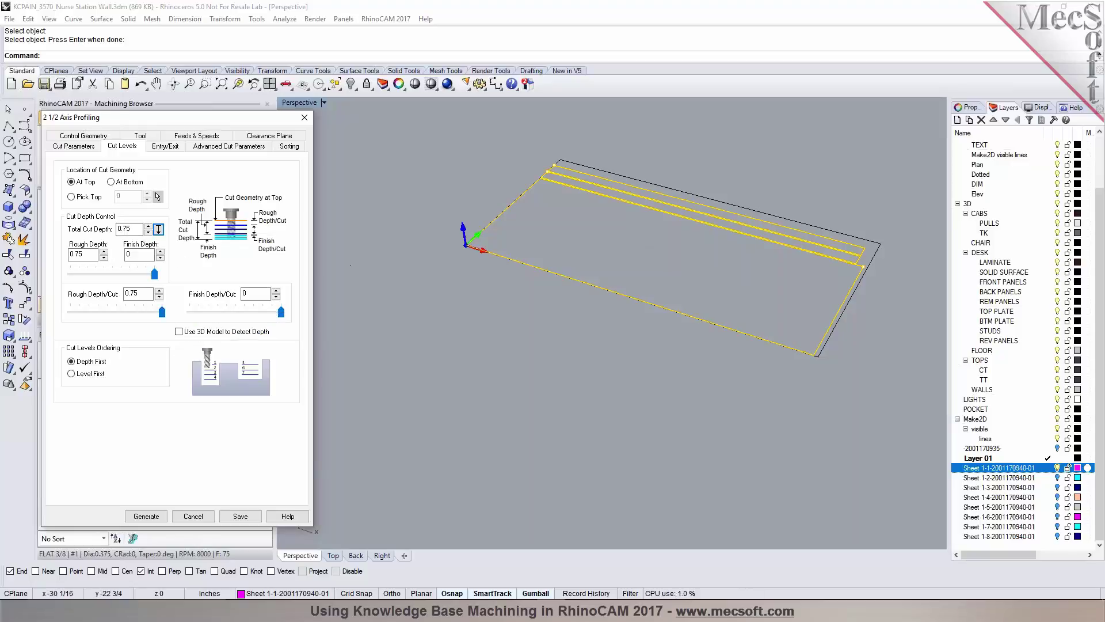
pyautogui.moveTo(126, 228)
pyautogui.moveTo(127, 228); pyautogui.dragTo(133, 228)
pyautogui.click(647, 243)
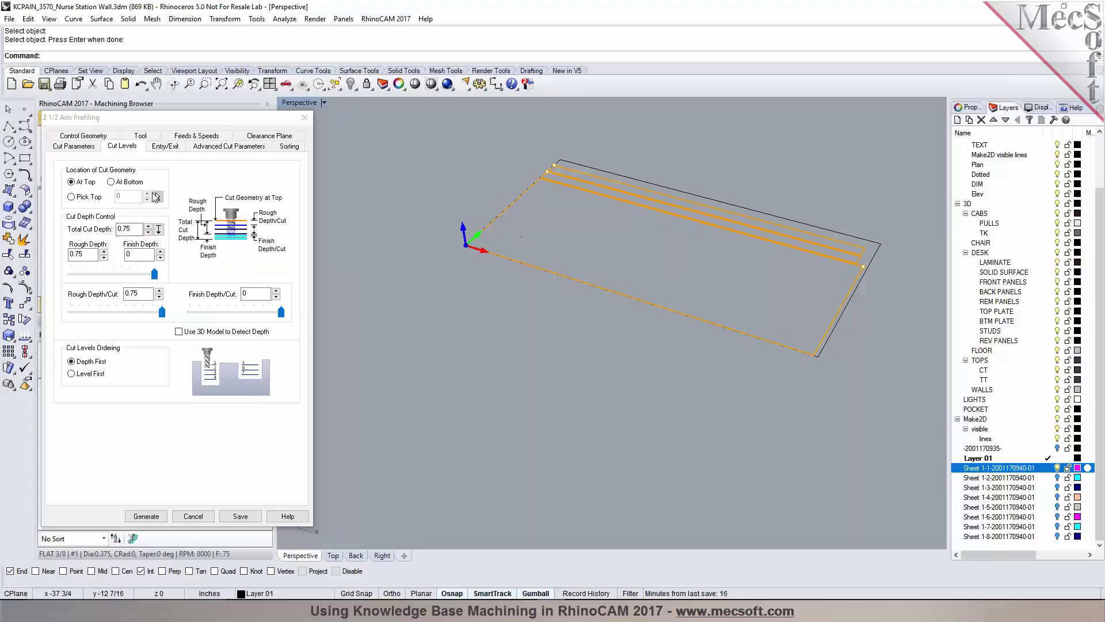
pyautogui.click(165, 147)
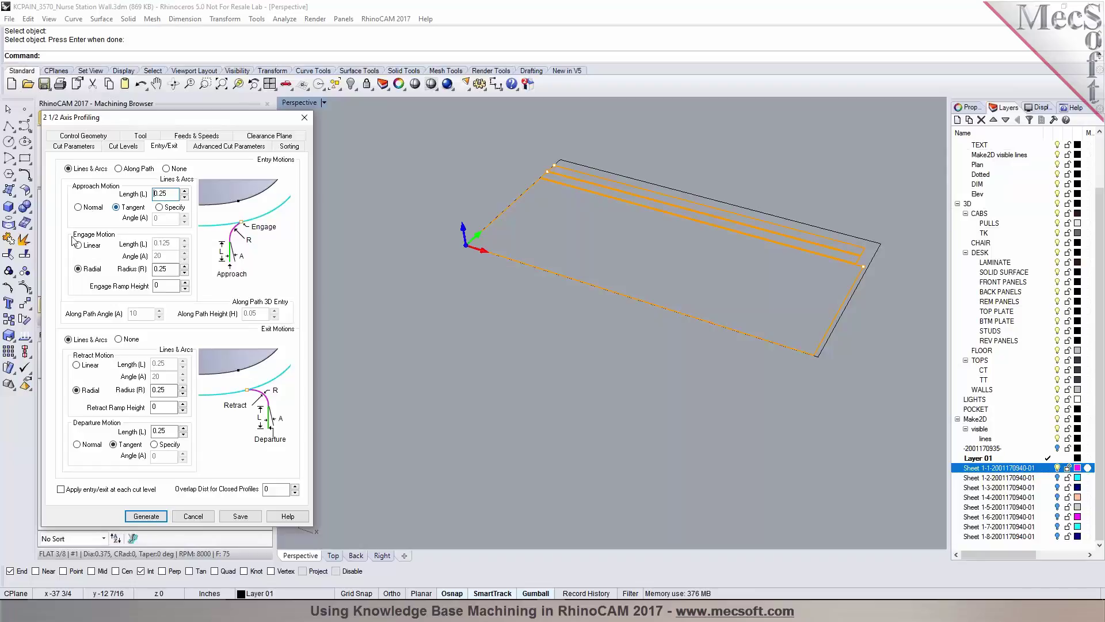
# Make the engage a linear ramp with length 0.05, angle 2 and ramp height 0.75
pyautogui.moveTo(89, 251)
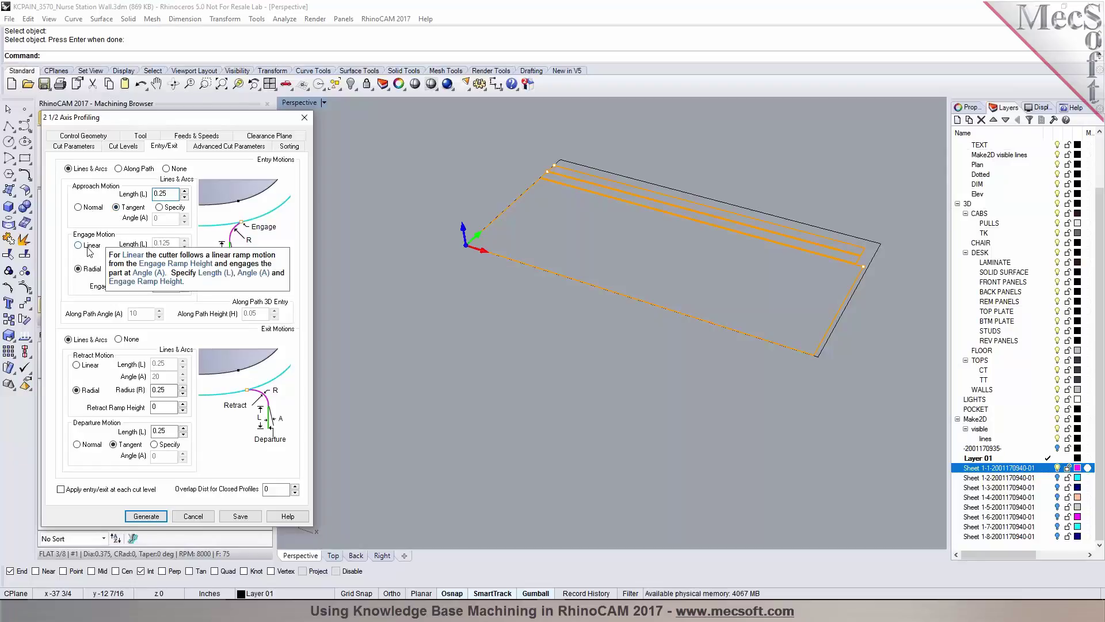
pyautogui.click(87, 247)
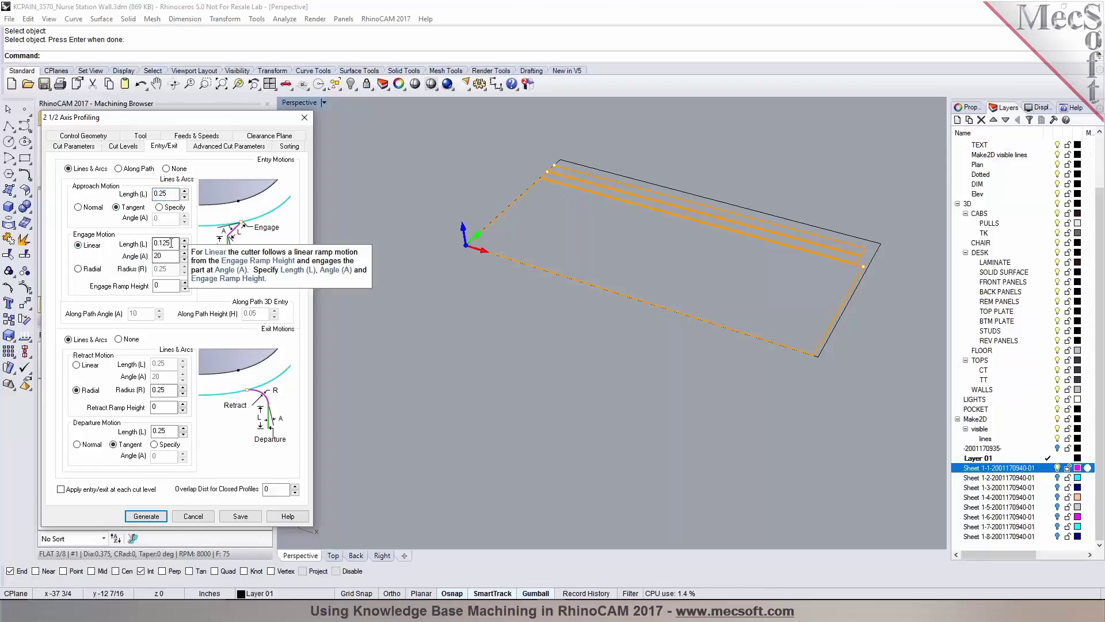
pyautogui.click(167, 194)
pyautogui.moveTo(163, 194)
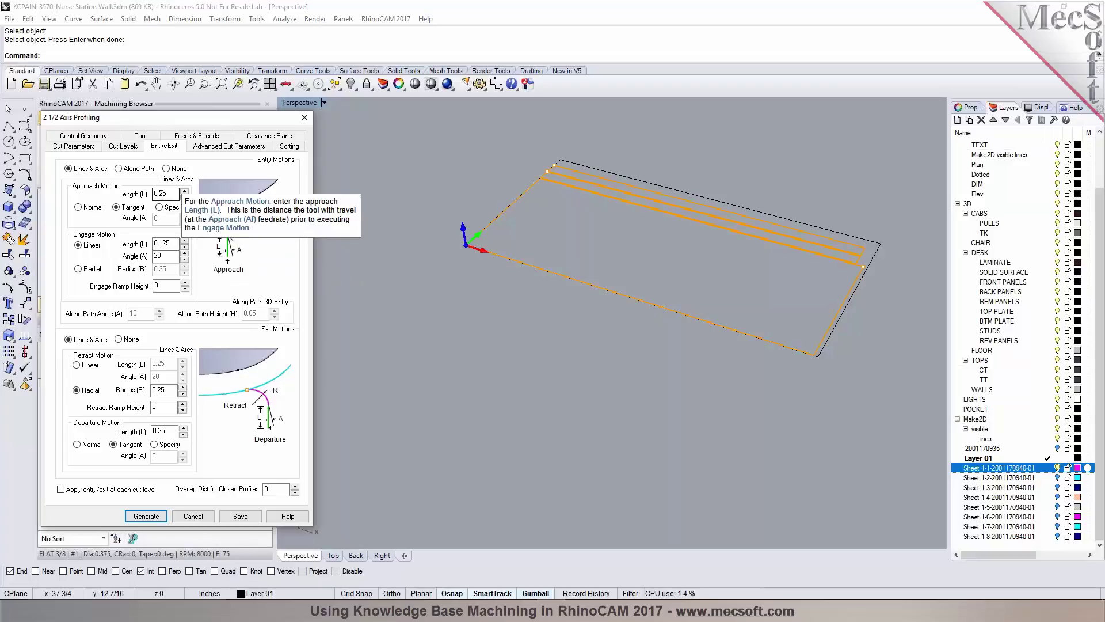
pyautogui.doubleClick(164, 242)
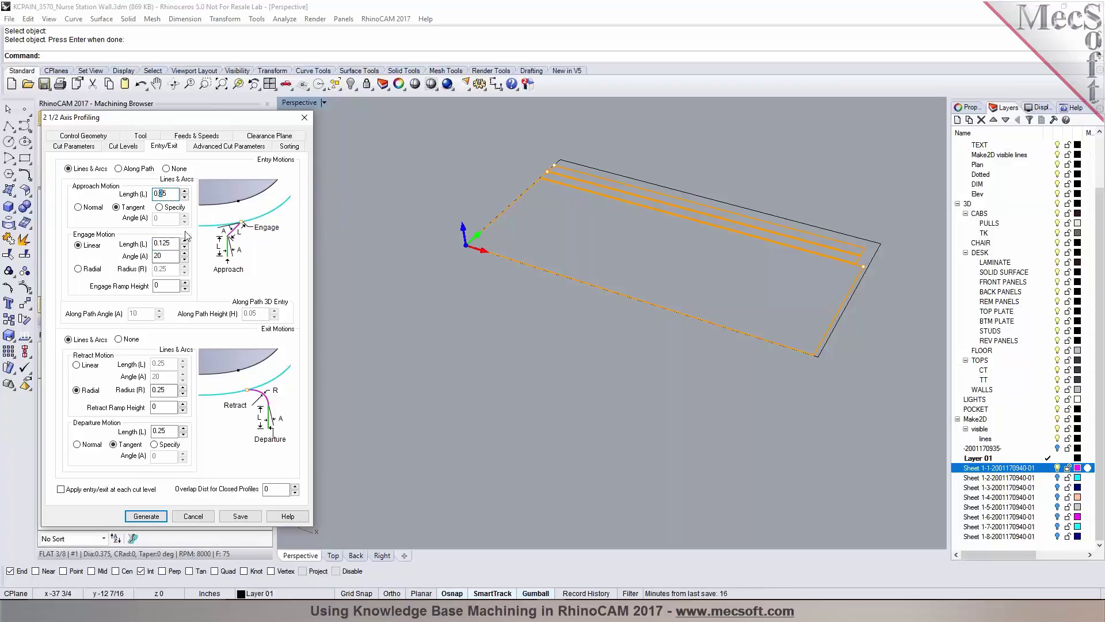
pyautogui.write('0')
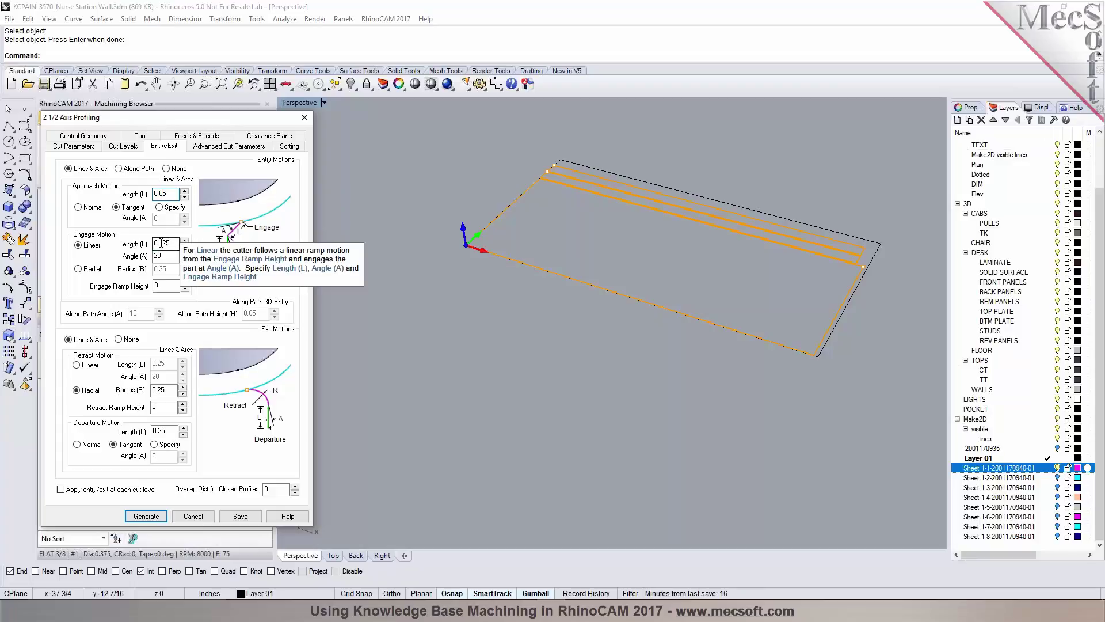
pyautogui.moveTo(161, 243); pyautogui.dragTo(167, 242)
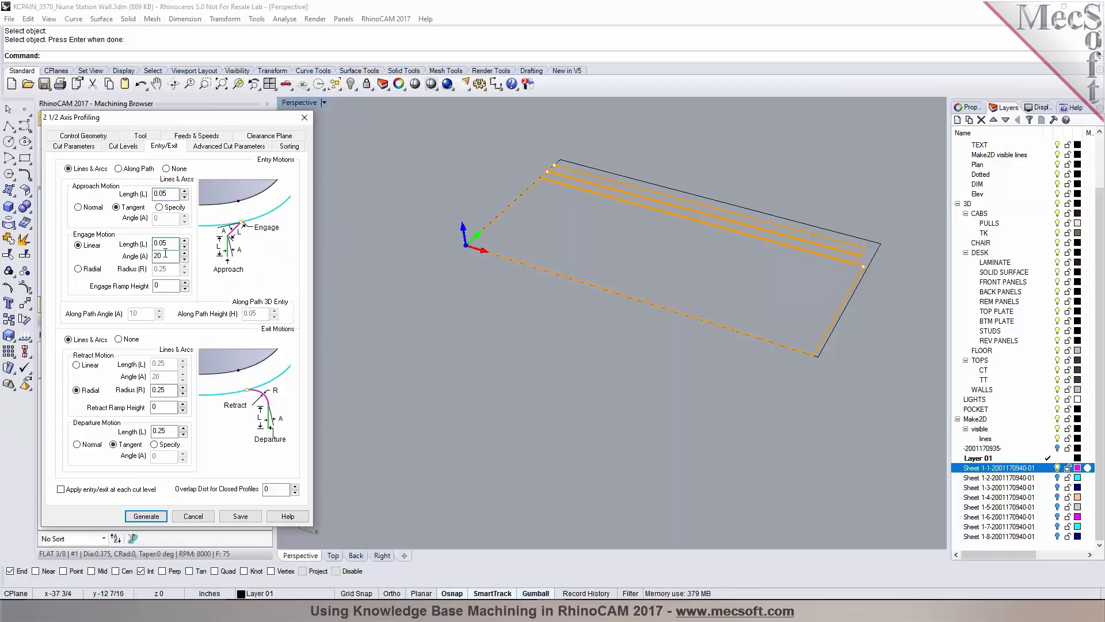
pyautogui.press('Tab')
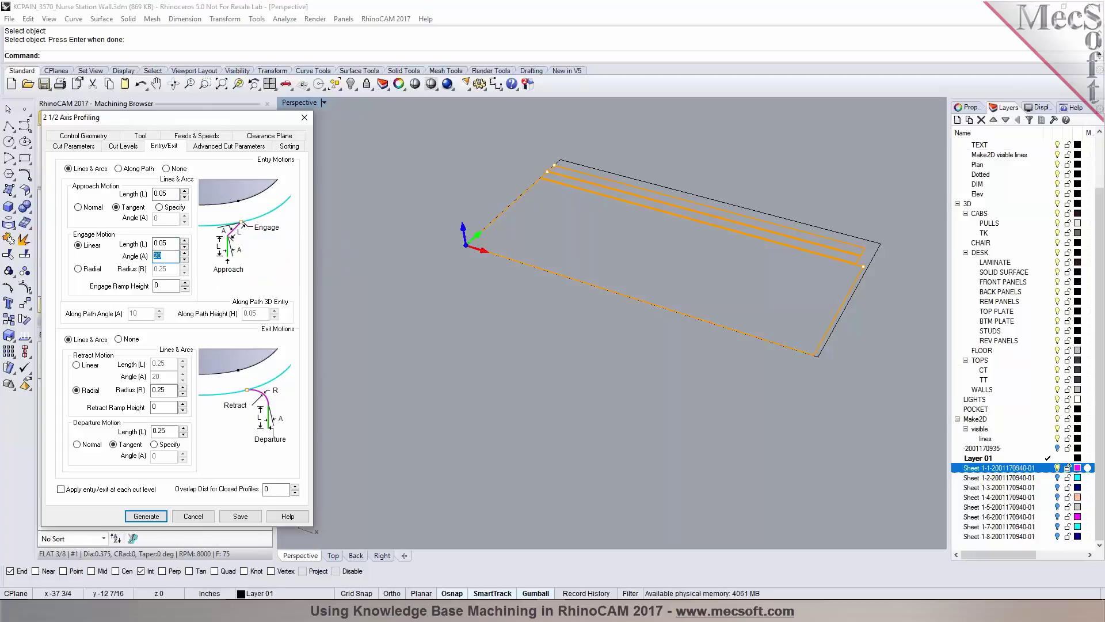
pyautogui.write('2')
pyautogui.press('Tab')
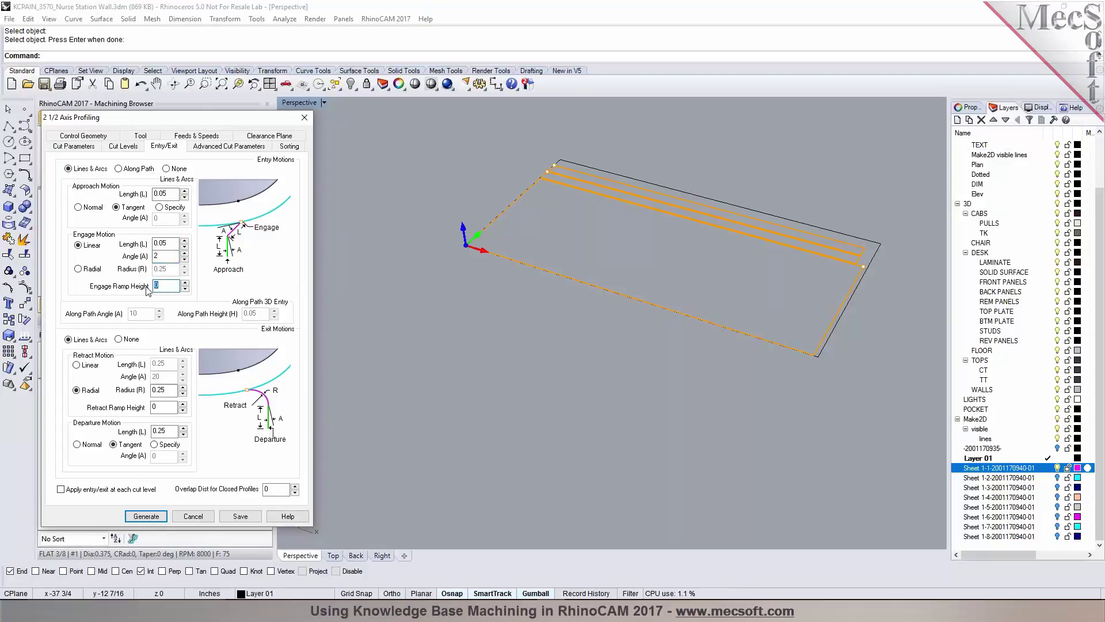
pyautogui.write('.75')
pyautogui.press('Tab')
# Make the retract a linear ramp with angle 2 and ramp height 0.75
pyautogui.click(87, 365)
pyautogui.click(161, 376)
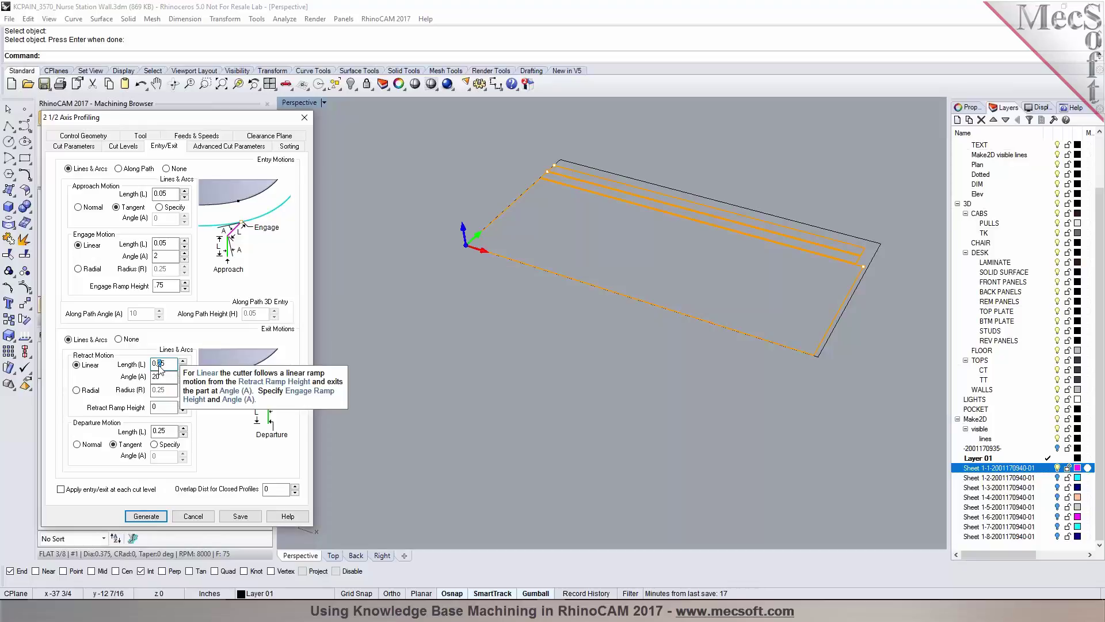
pyautogui.press('BackSpace')
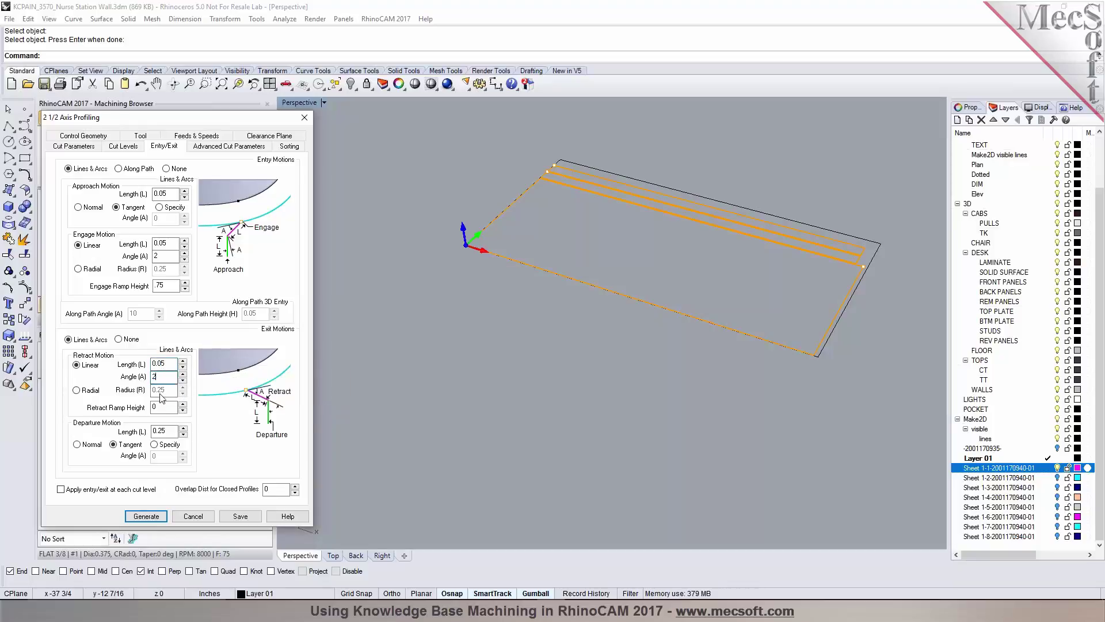
pyautogui.click(154, 407)
pyautogui.write('.75')
pyautogui.press('Tab')
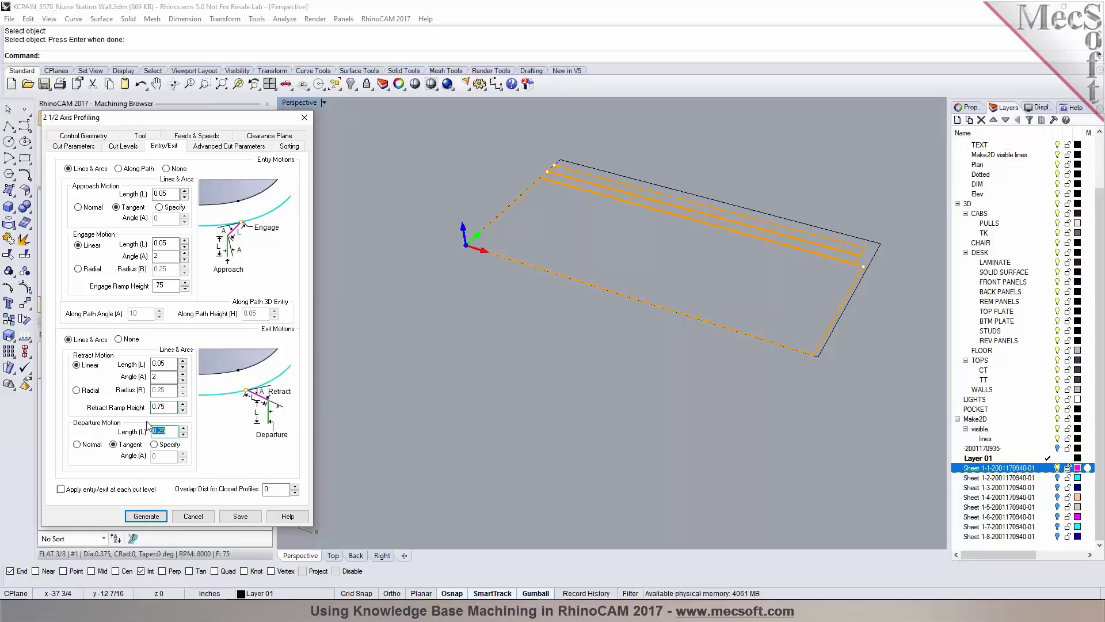
pyautogui.write('0')
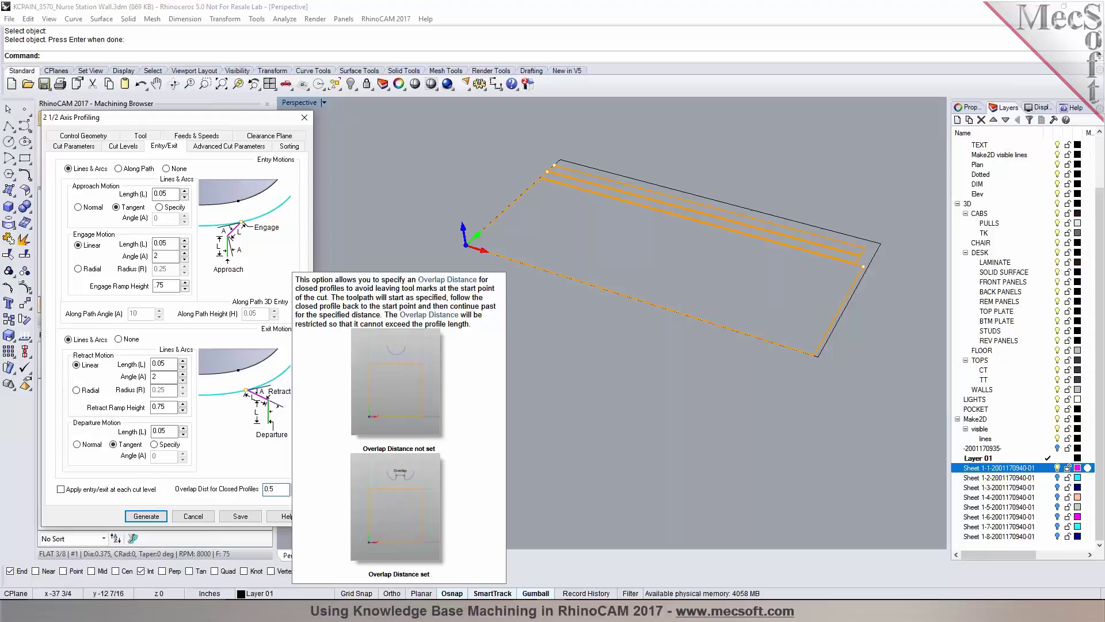
# Set 0.002 arc fitting tolerance and Minimum Distance sorting, then generate the toolpath
pyautogui.click(217, 148)
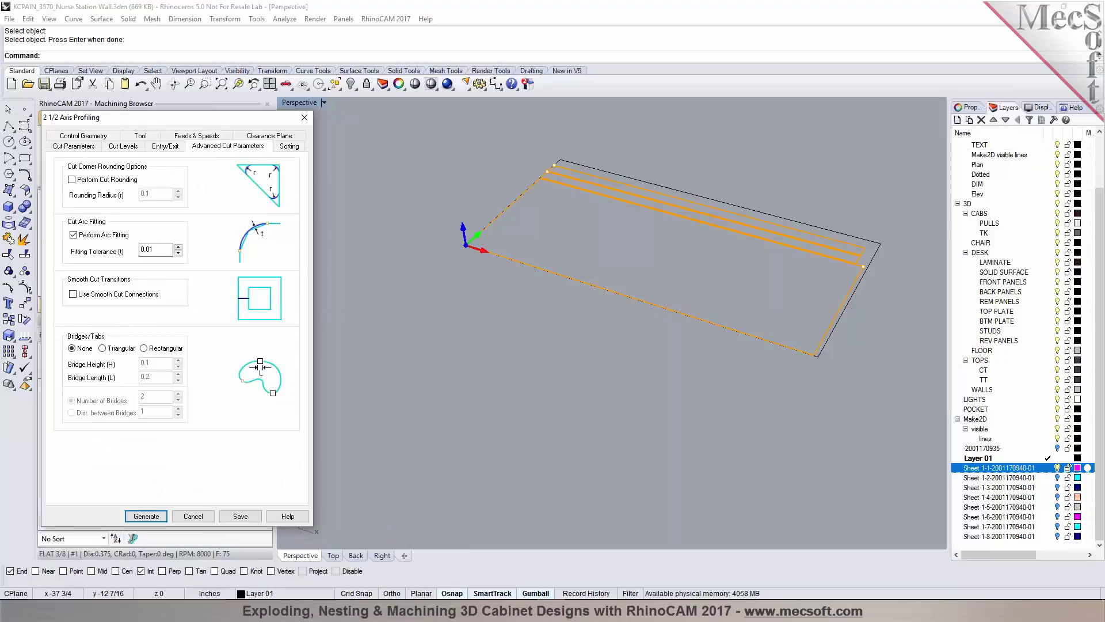
pyautogui.click(151, 249)
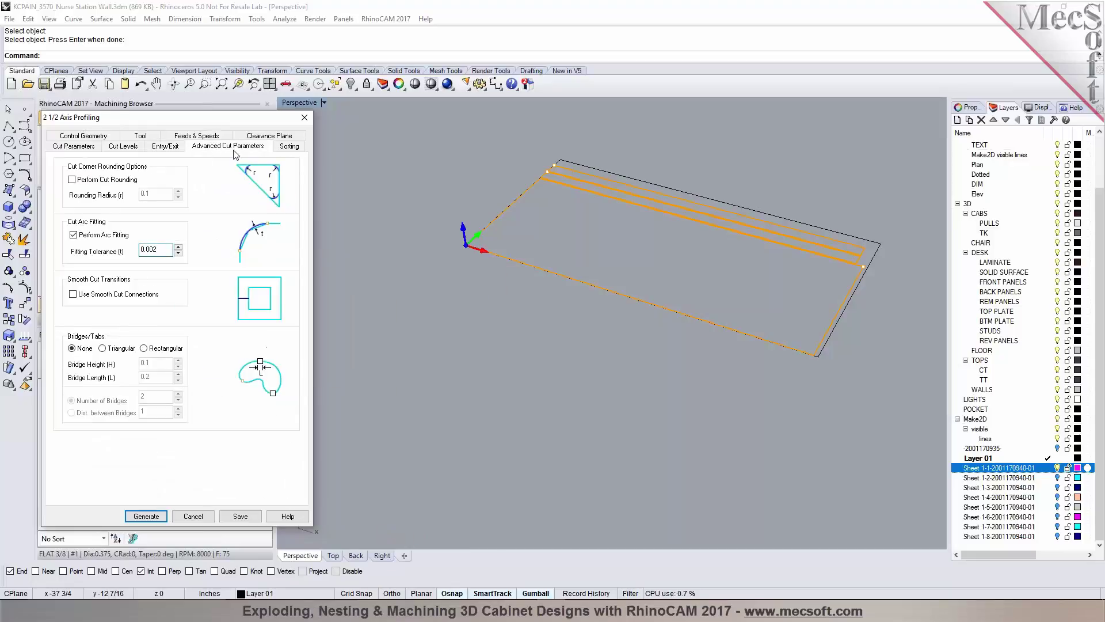
pyautogui.click(289, 146)
pyautogui.click(133, 174)
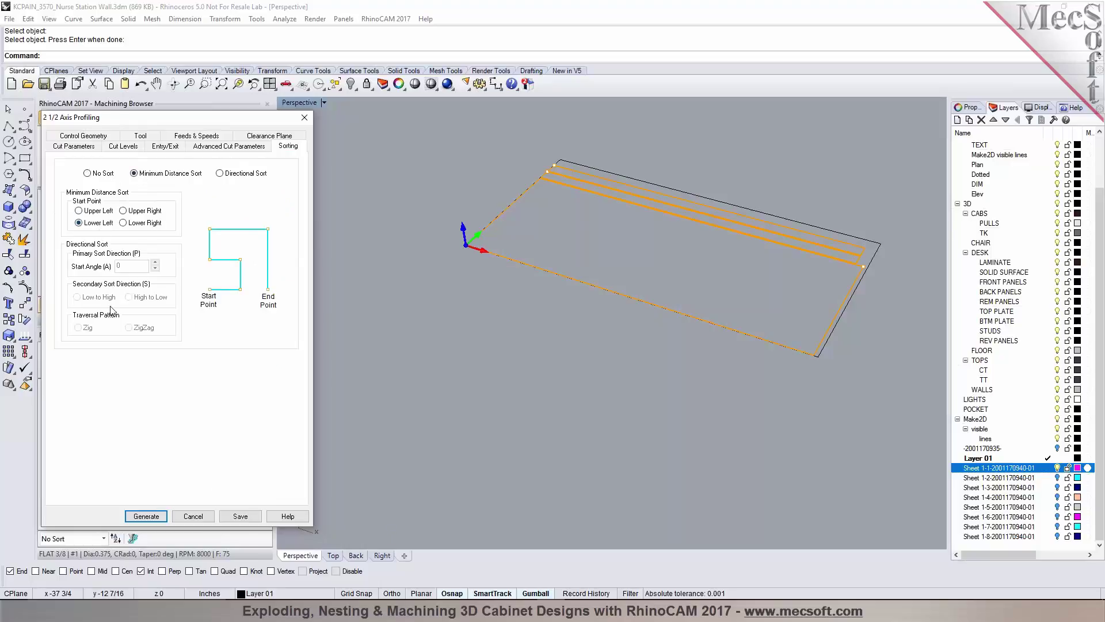
pyautogui.click(146, 515)
# Regenerate the profiling toolpath with a 10° engage angle
pyautogui.scroll(5, 616, 292)
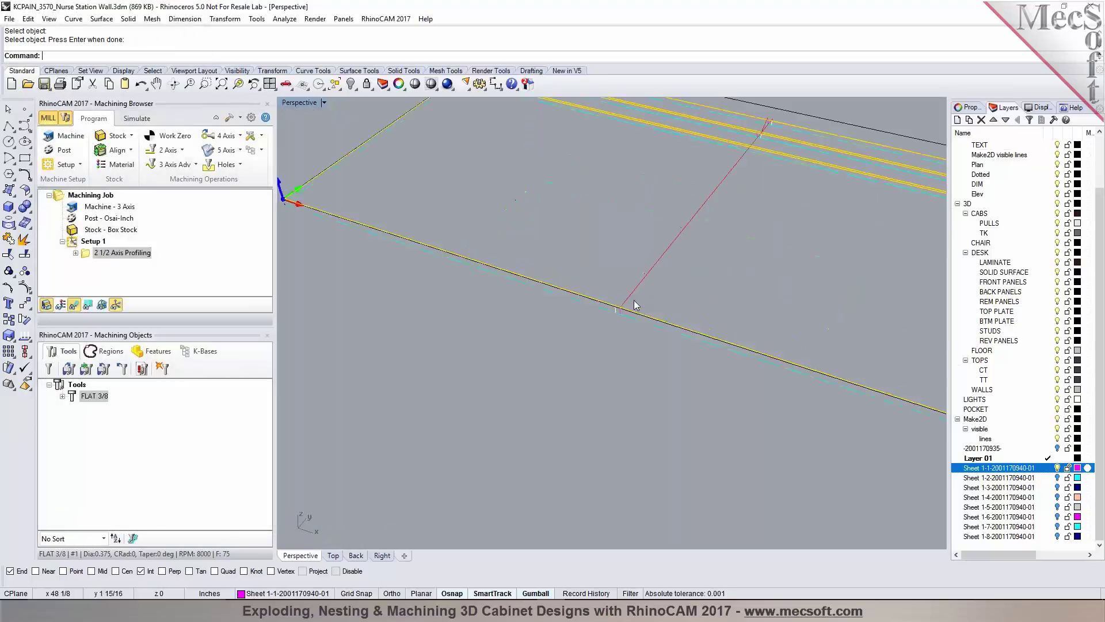
pyautogui.moveTo(629, 304); pyautogui.dragTo(536, 310, button='right')
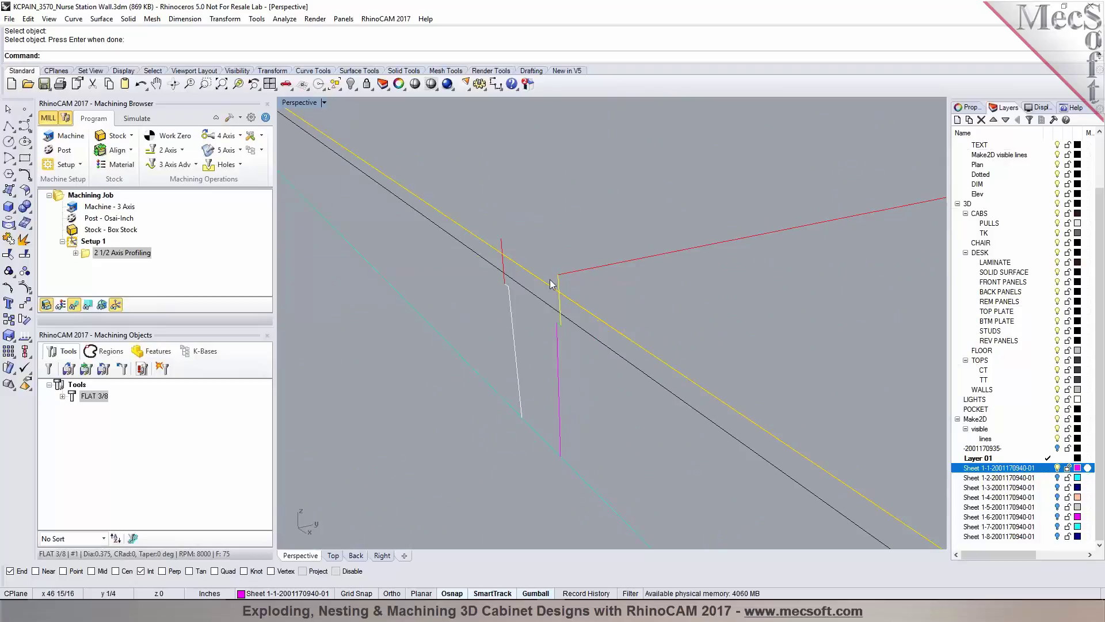
pyautogui.doubleClick(87, 257)
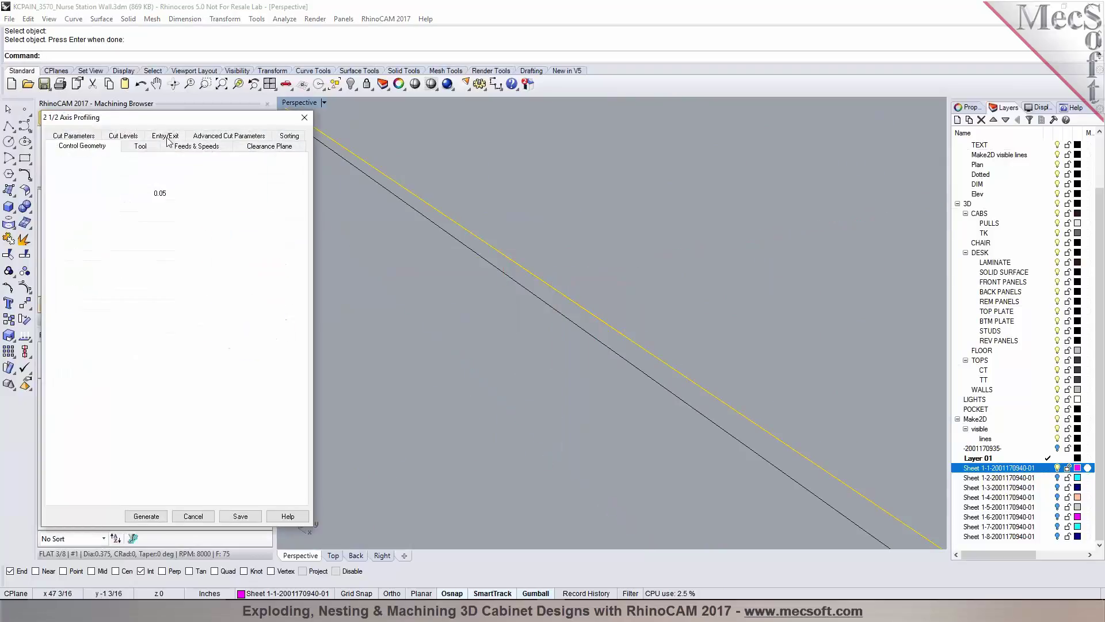
pyautogui.click(166, 138)
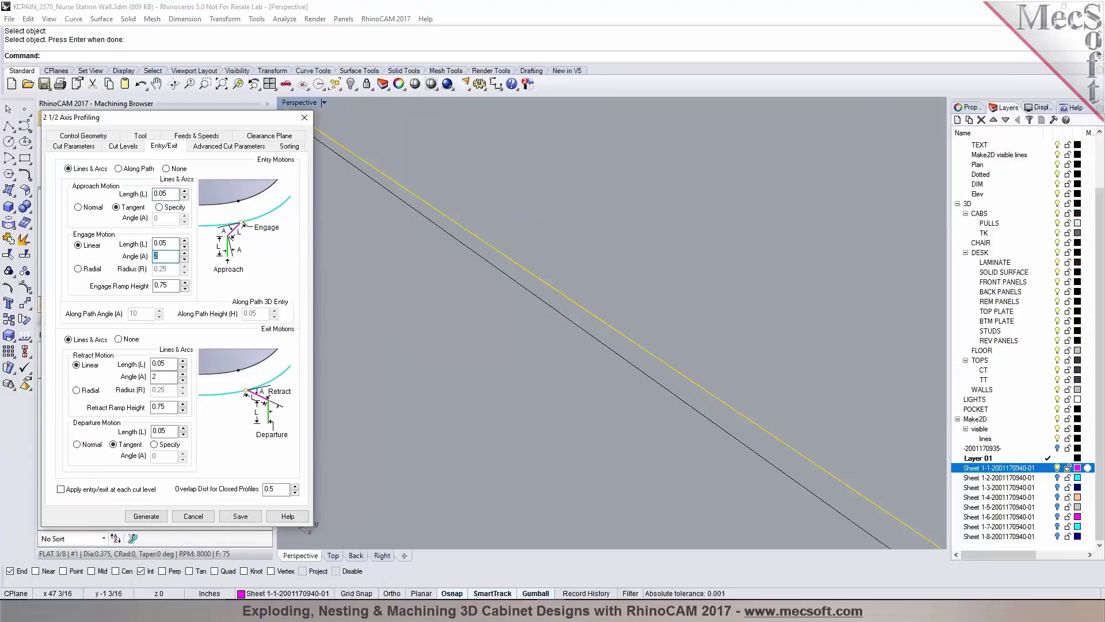
pyautogui.press('Return')
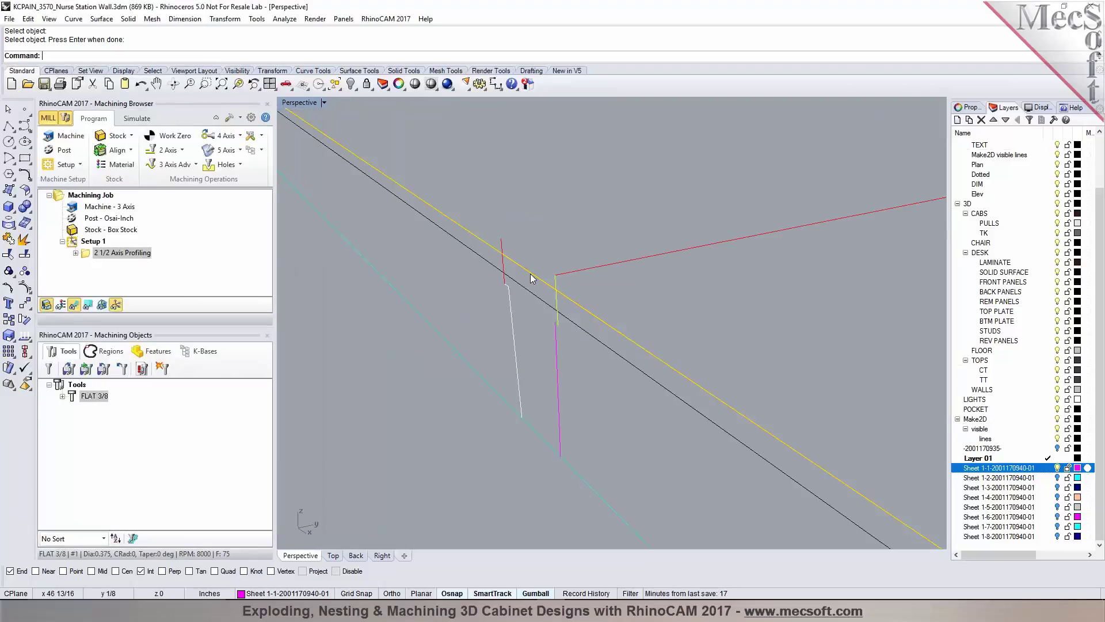
pyautogui.moveTo(655, 358); pyautogui.dragTo(484, 320, button='right')
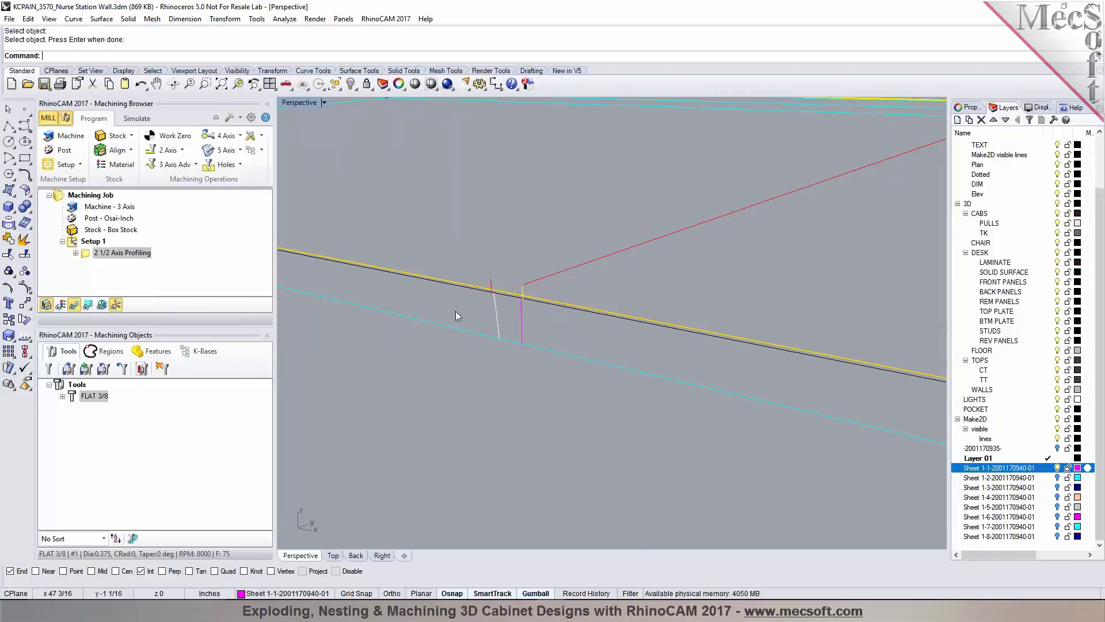
# Lower the engage ramp height to 0.15, regenerate, and check the result from the top
pyautogui.doubleClick(86, 252)
pyautogui.click(165, 136)
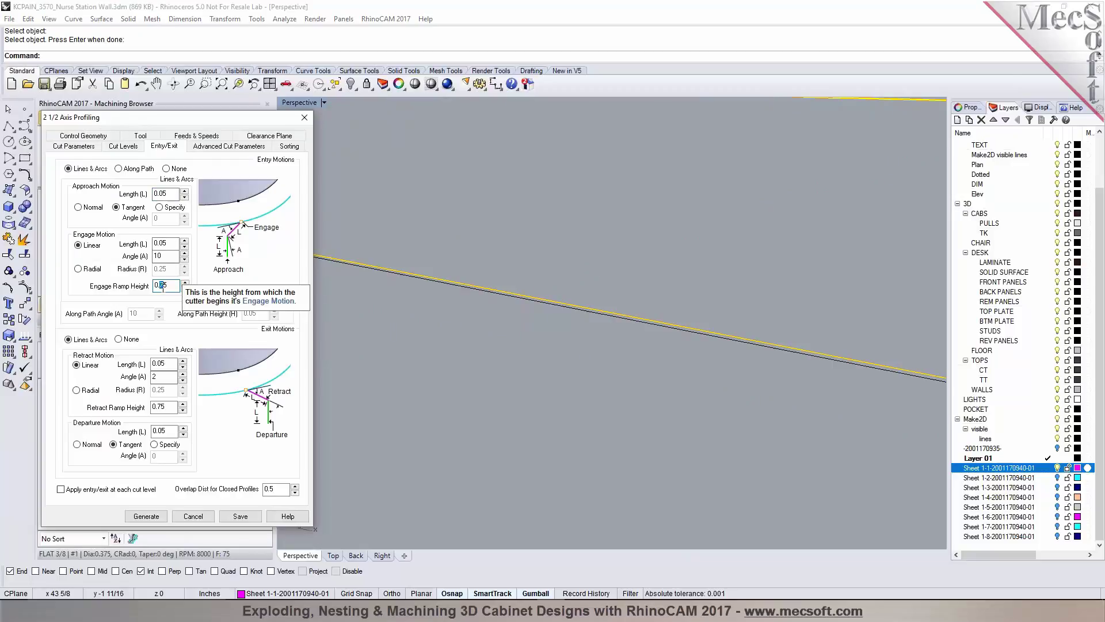
pyautogui.write('1')
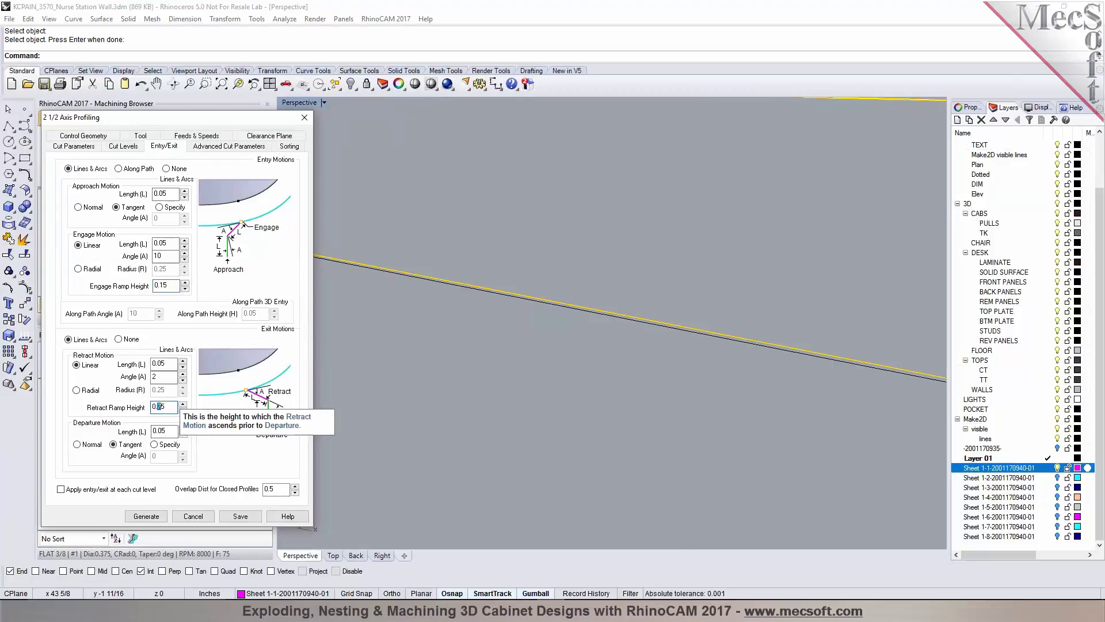
pyautogui.click(148, 516)
pyautogui.moveTo(309, 458); pyautogui.dragTo(409, 537, button='right')
pyautogui.click(332, 554)
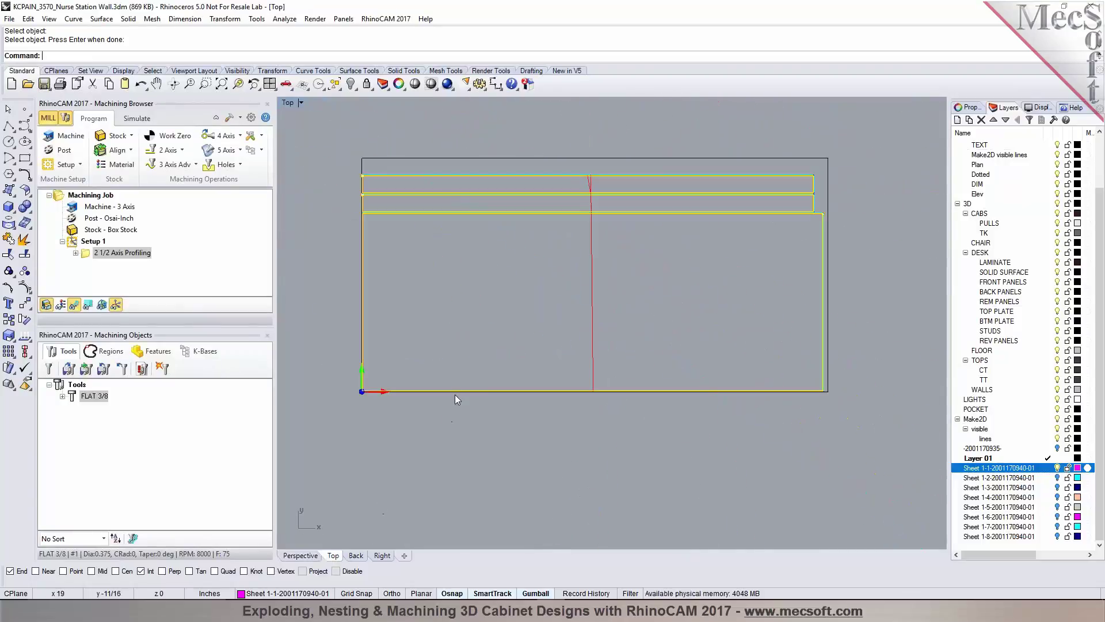
# Play the 2 1/2 Axis Profiling toolpath simulation in the Perspective view
pyautogui.click(300, 555)
pyautogui.moveTo(400, 464); pyautogui.dragTo(457, 344, button='right')
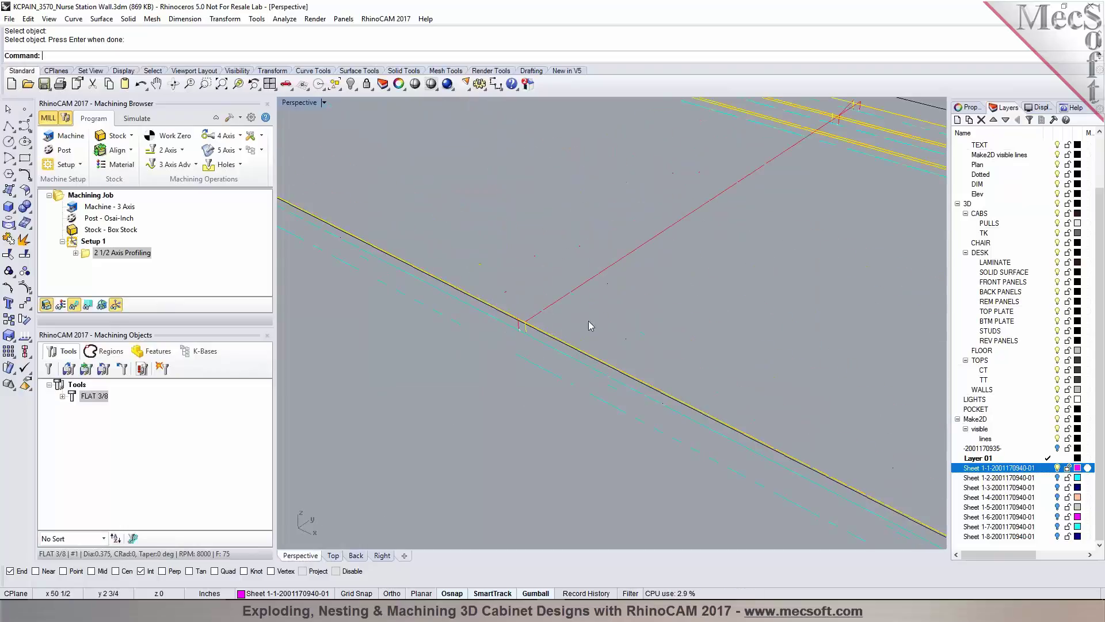
pyautogui.scroll(-5, 588, 320)
pyautogui.click(137, 118)
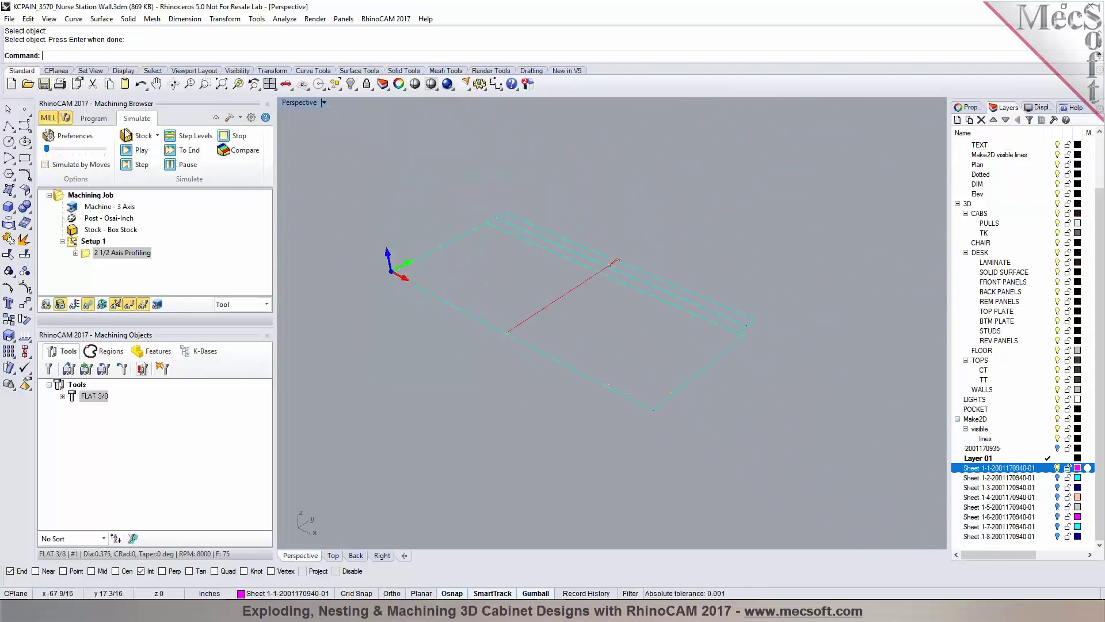
pyautogui.click(90, 255)
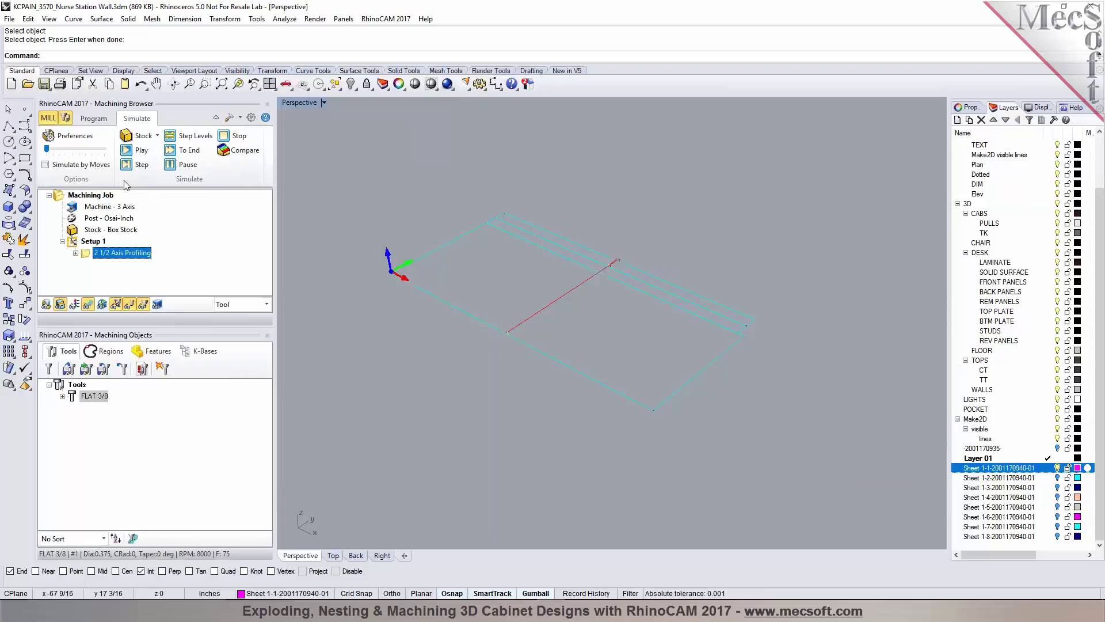
pyautogui.click(137, 152)
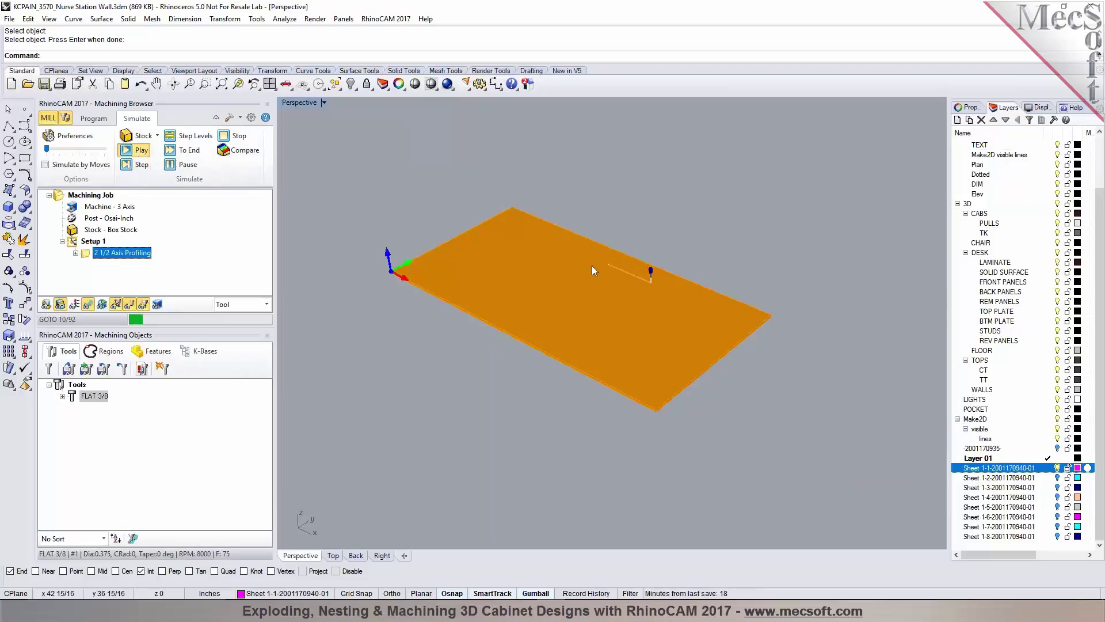
# Speed up the simulation, orbit to inspect the cut board edge-on, and reopen the profiling operation
pyautogui.scroll(5, 618, 265)
pyautogui.moveTo(617, 267); pyautogui.dragTo(524, 267, button='right')
pyautogui.scroll(4, 685, 327)
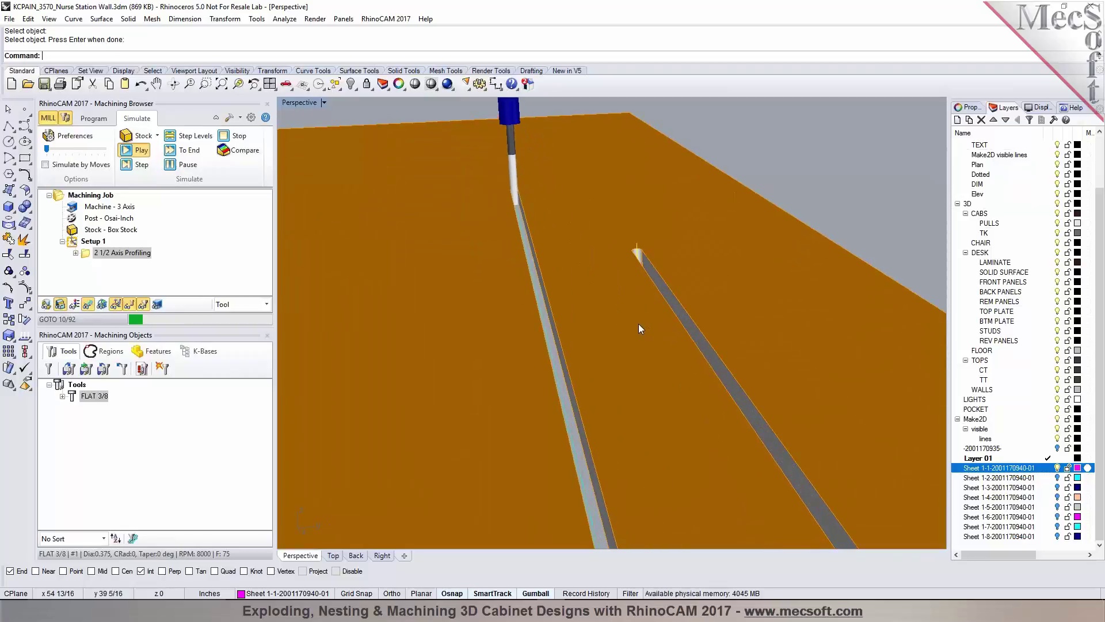
pyautogui.moveTo(47, 149); pyautogui.dragTo(66, 150)
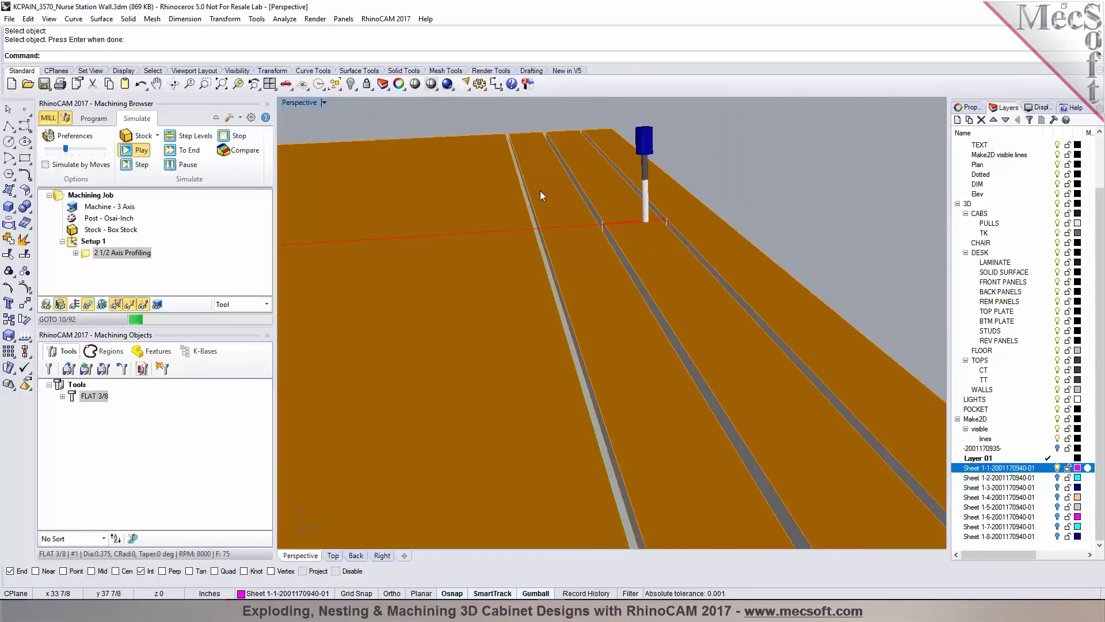
pyautogui.scroll(-5, 740, 213)
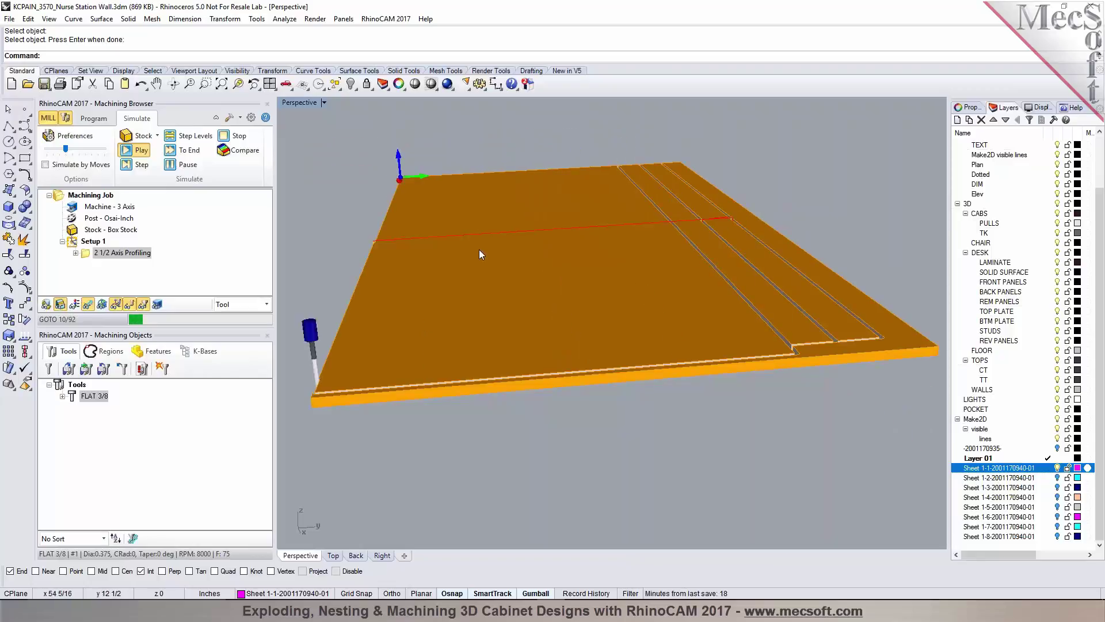
pyautogui.moveTo(479, 250); pyautogui.dragTo(576, 323, button='right')
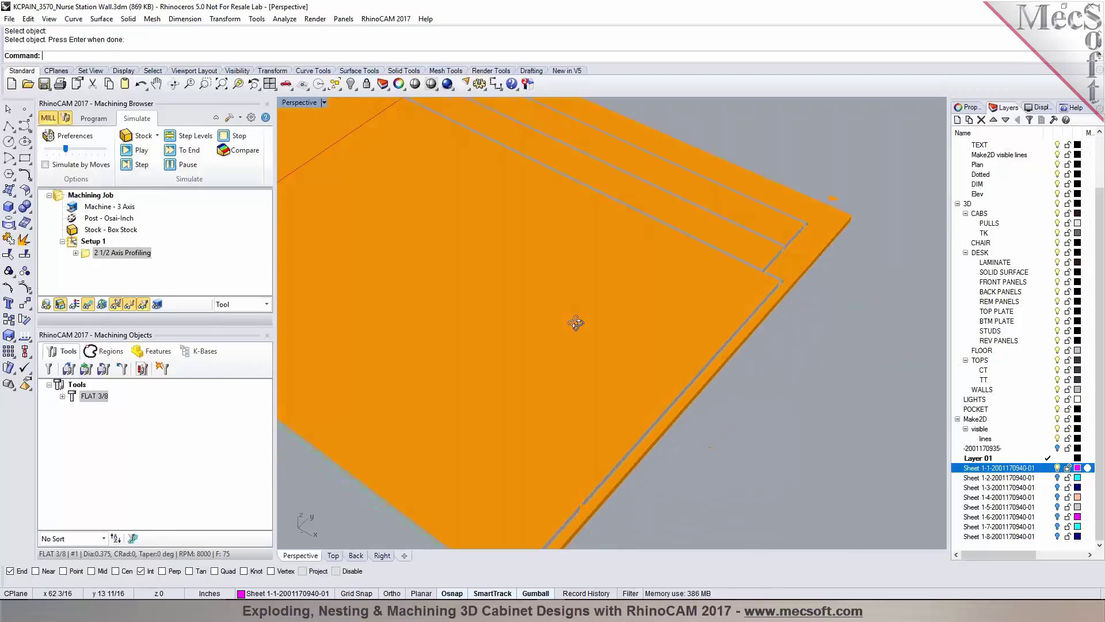
pyautogui.scroll(-5, 703, 332)
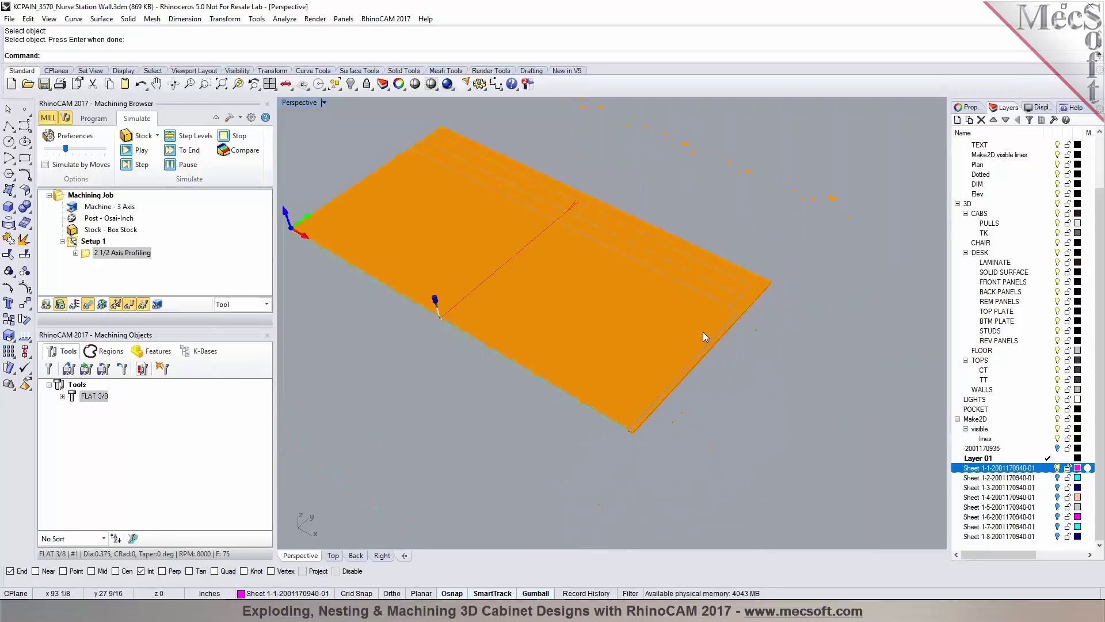
pyautogui.doubleClick(85, 254)
# Check the profiling Advanced Cut Parameters, cancel without changes, and switch to the Top view
pyautogui.click(208, 138)
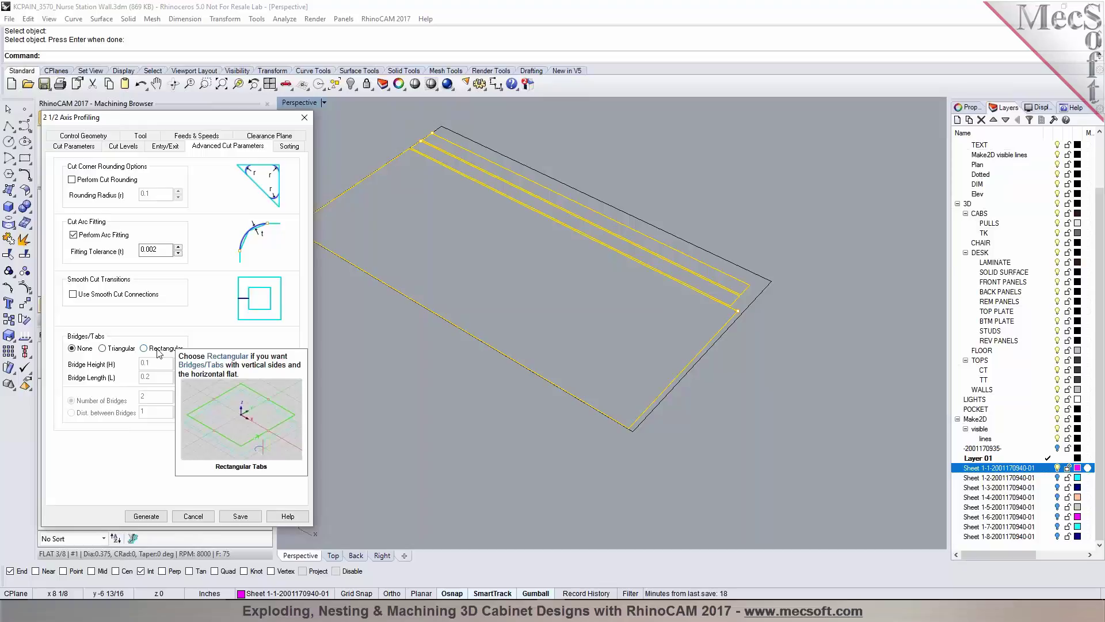
pyautogui.click(208, 516)
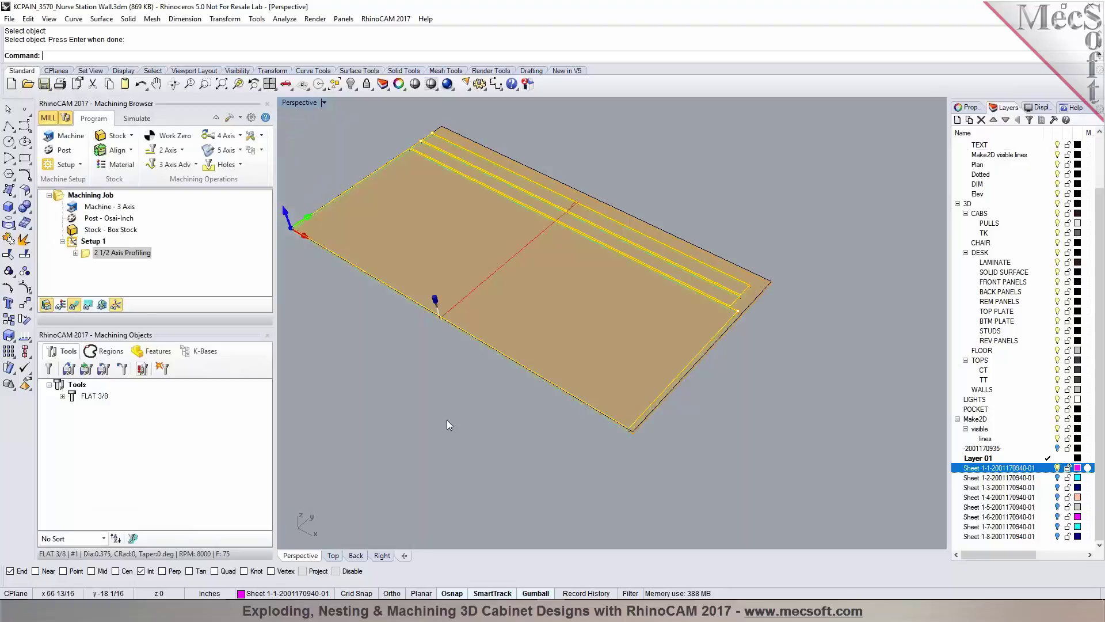
pyautogui.scroll(-2, 446, 420)
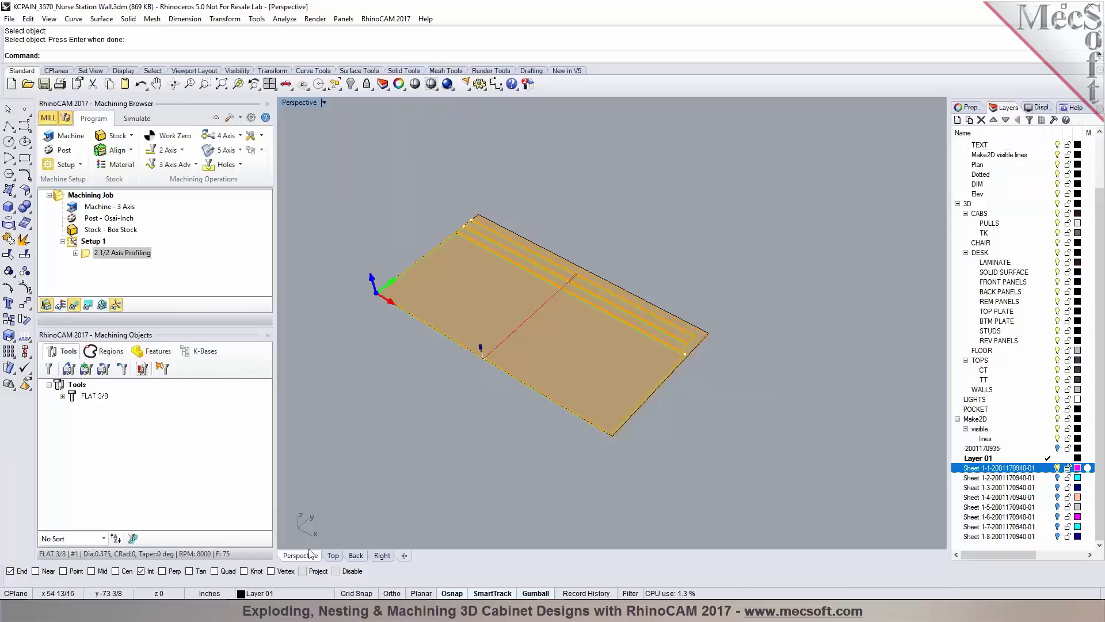
pyautogui.click(334, 556)
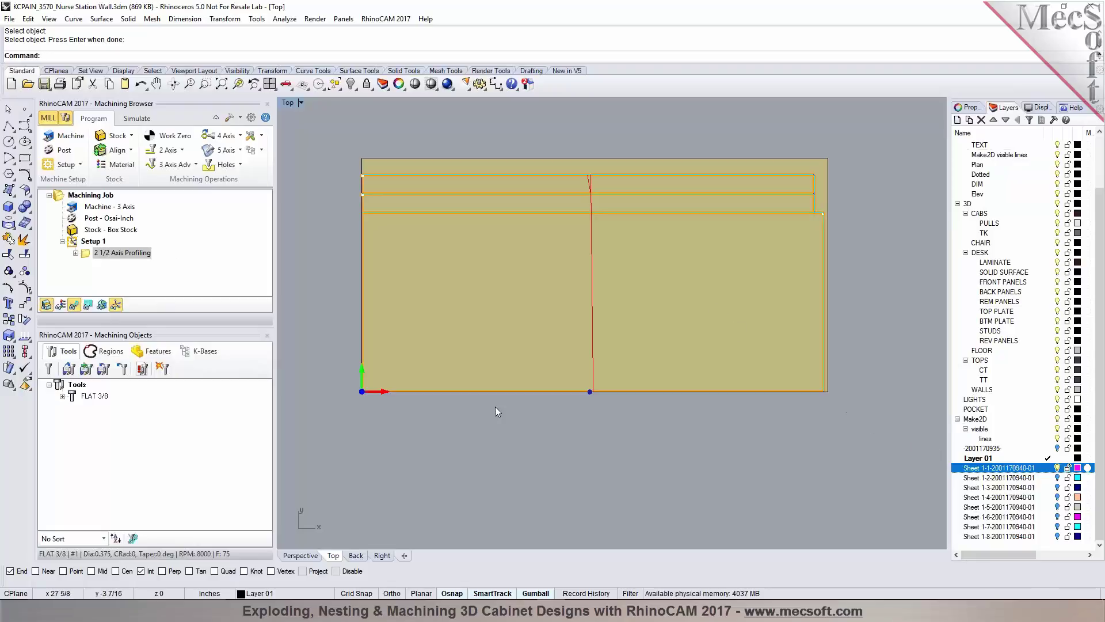
# Add a new MOp Set under Setup 1
pyautogui.click(80, 257)
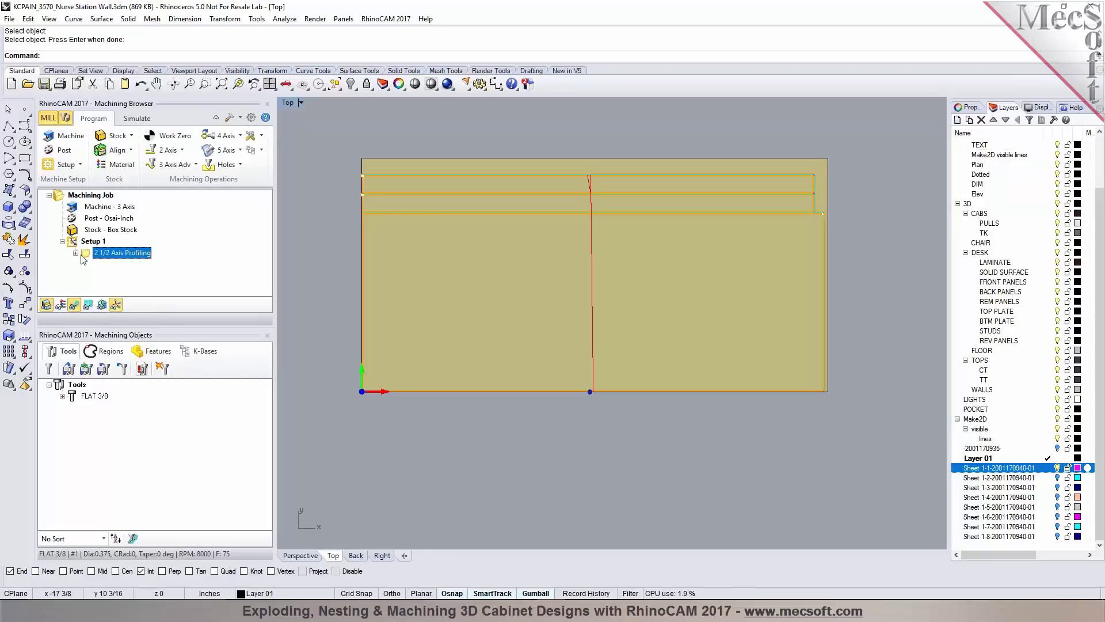
pyautogui.click(89, 242)
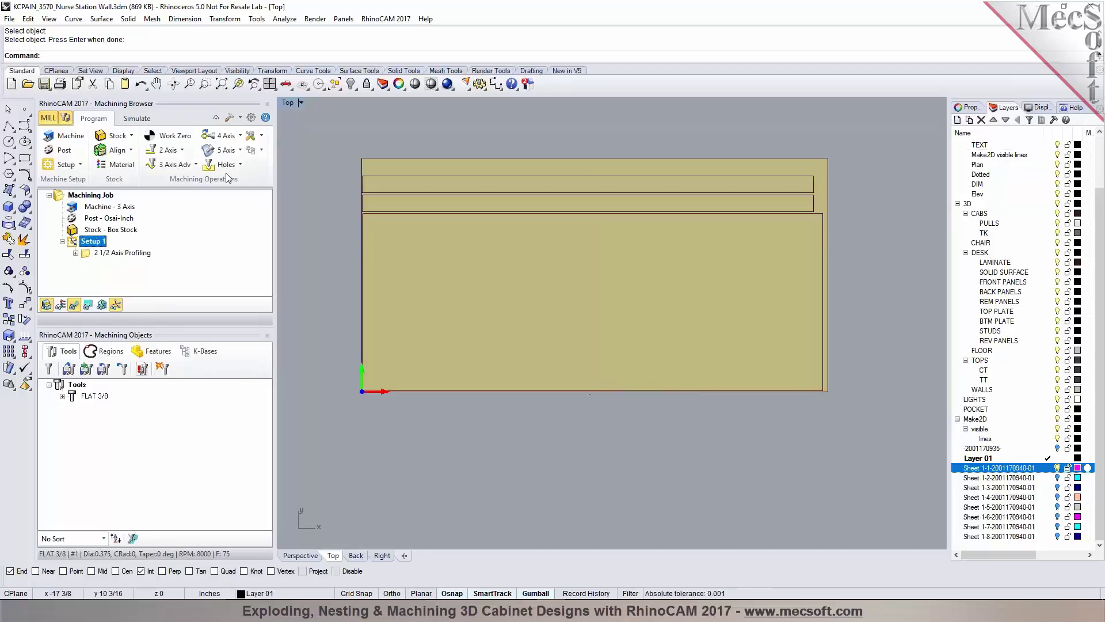
pyautogui.click(262, 136)
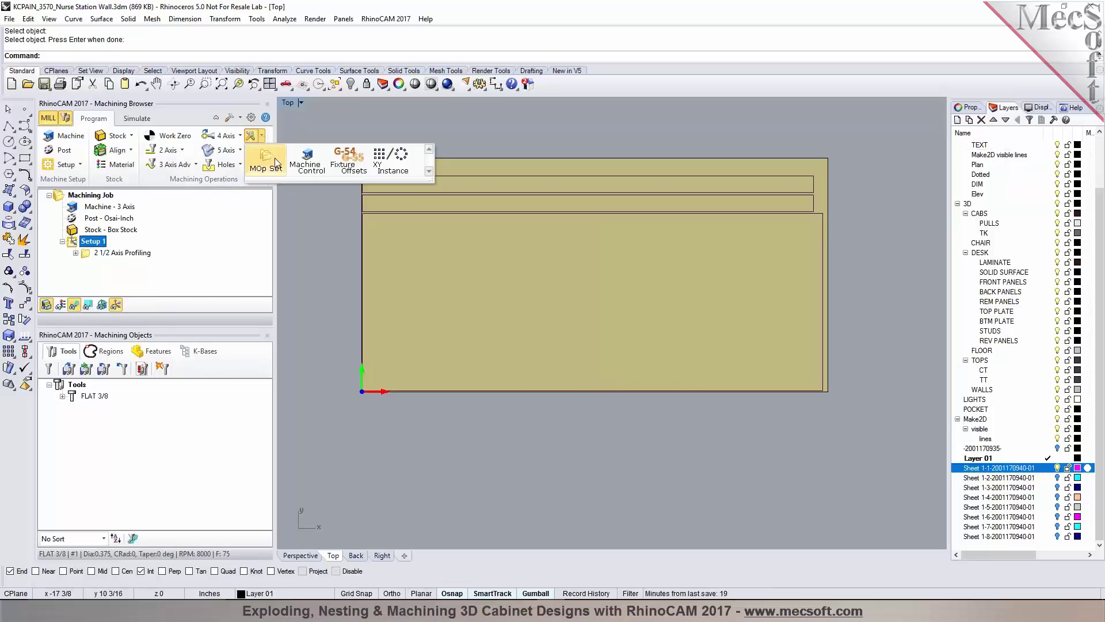
pyautogui.click(275, 161)
# Name the set Sheet-1, move the profiling operation into it, and paste a copy
pyautogui.click(119, 253)
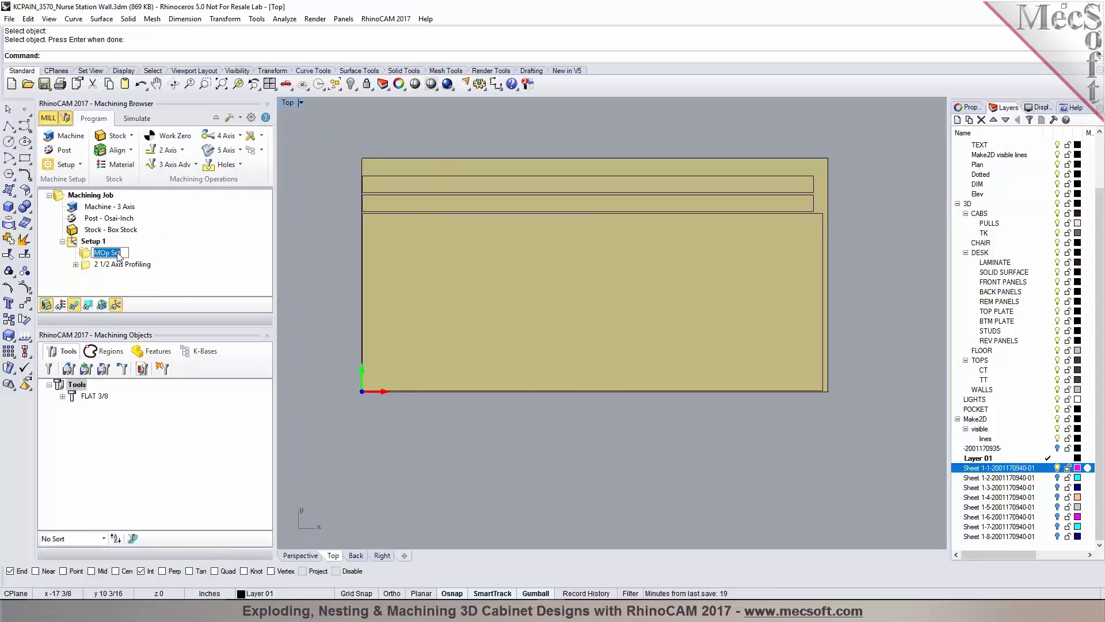
pyautogui.click(123, 256)
pyautogui.moveTo(123, 257); pyautogui.dragTo(89, 258)
pyautogui.write('S')
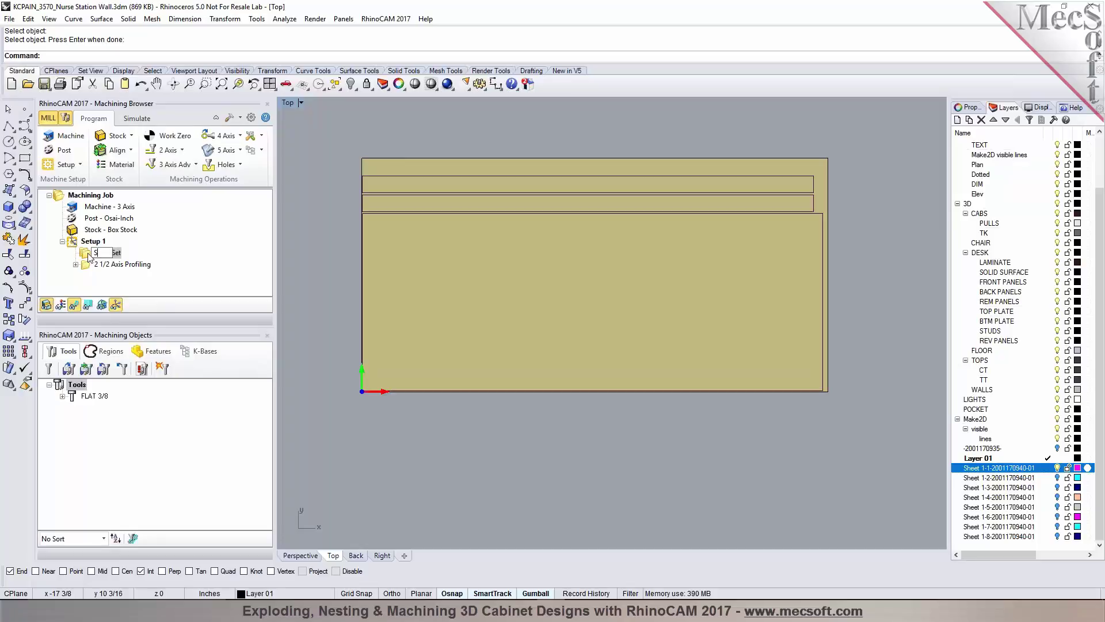
pyautogui.write('heet-1')
pyautogui.press('Return')
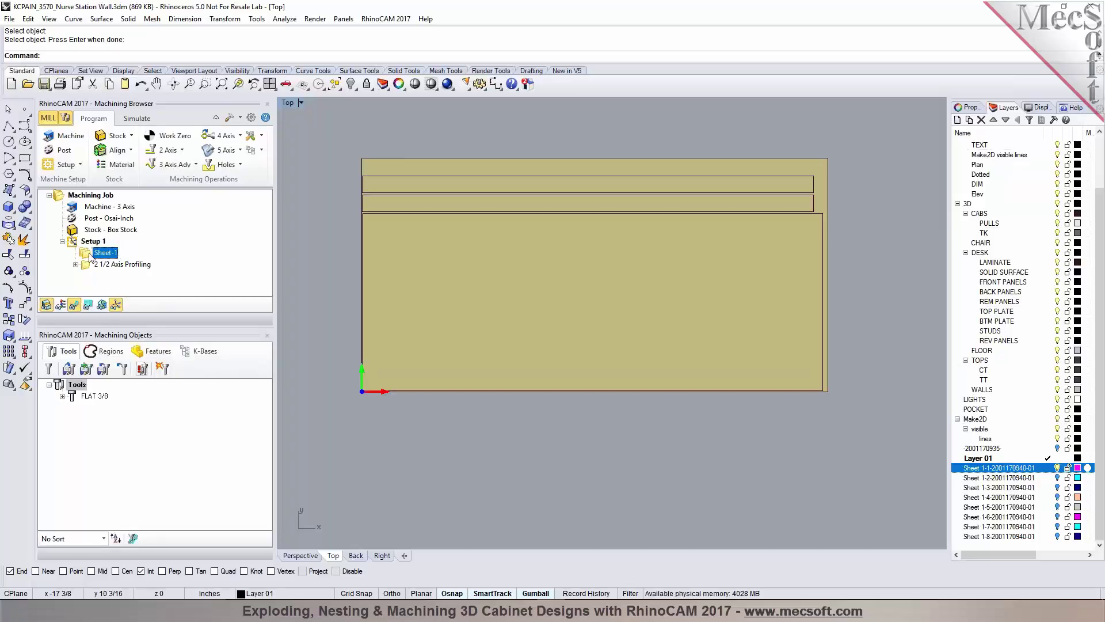
pyautogui.moveTo(88, 268); pyautogui.dragTo(92, 257)
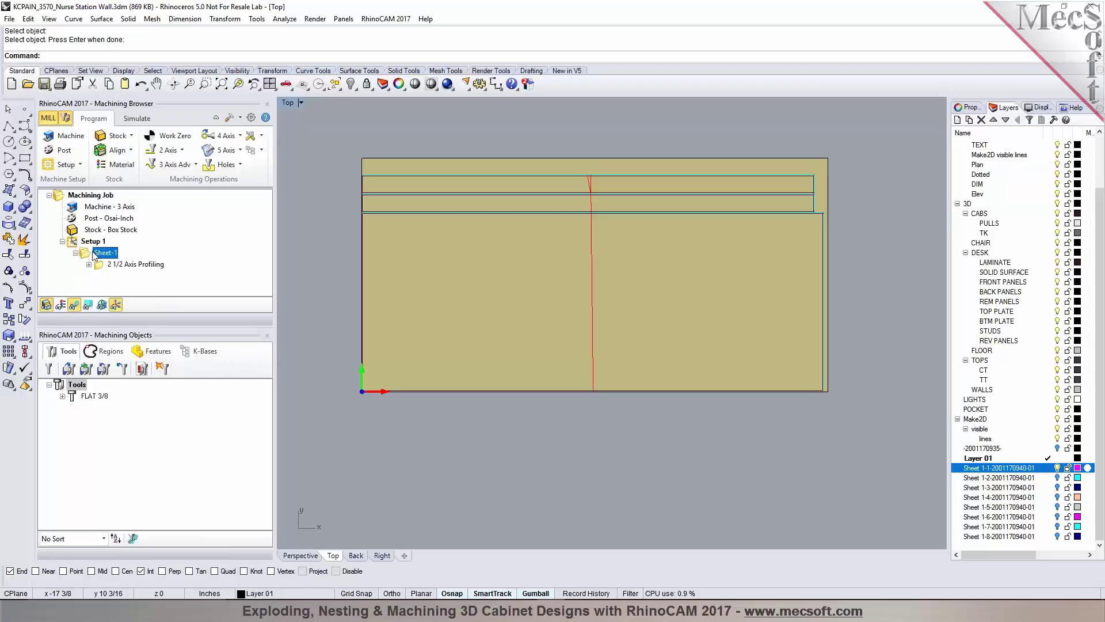
pyautogui.hotkey('ctrl', 'v')
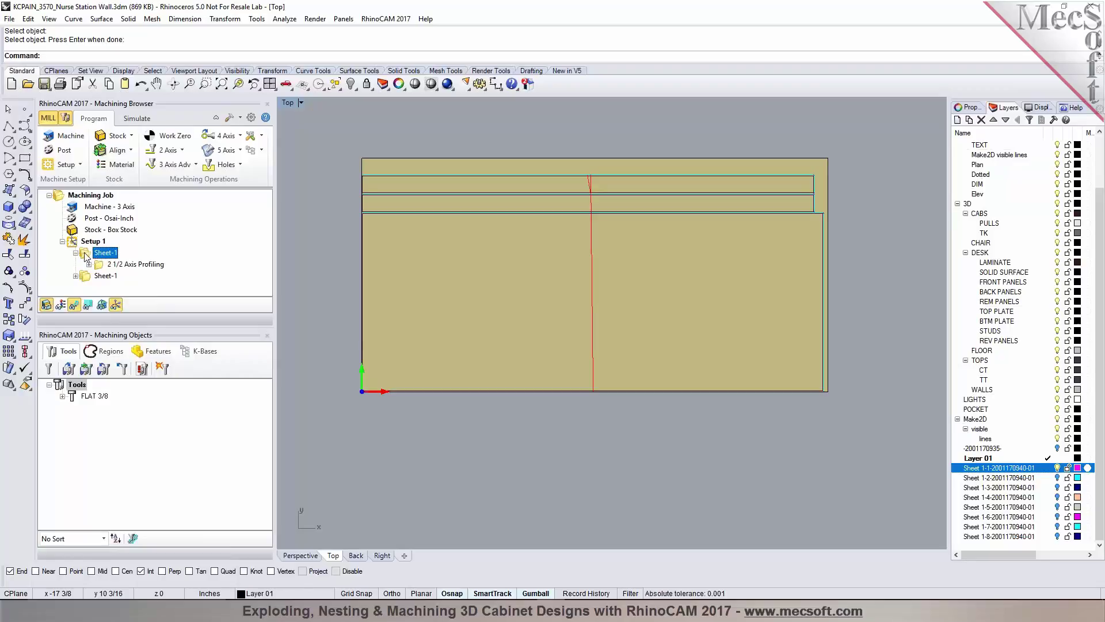
# Hide layer Sheet 1-1 and show layer Sheet 1-2
pyautogui.click(101, 265)
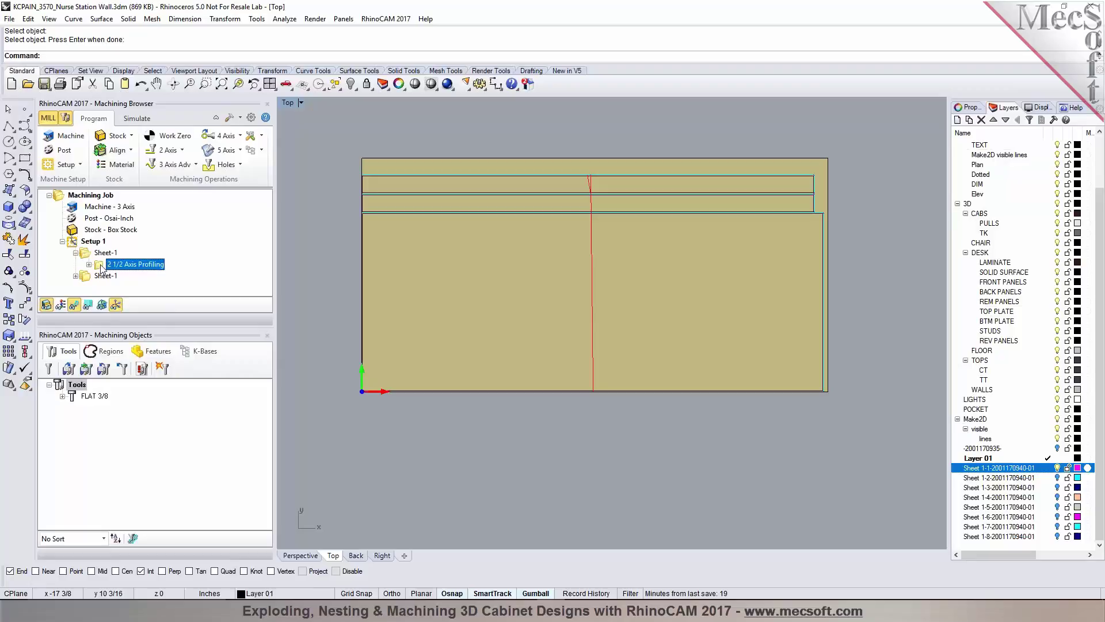
pyautogui.click(1057, 467)
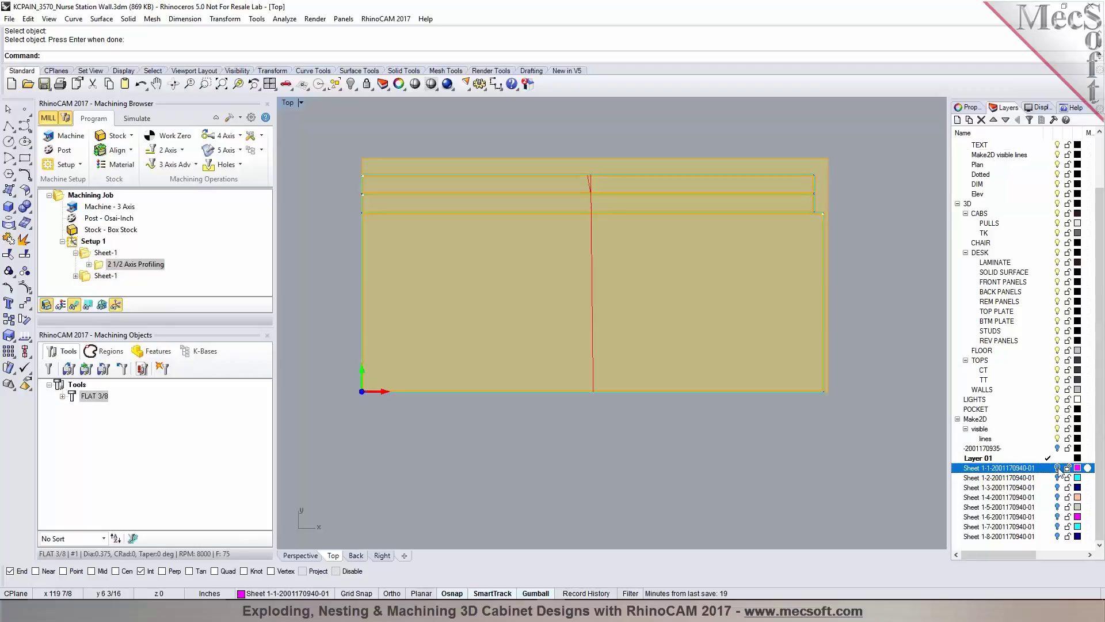
pyautogui.click(1057, 477)
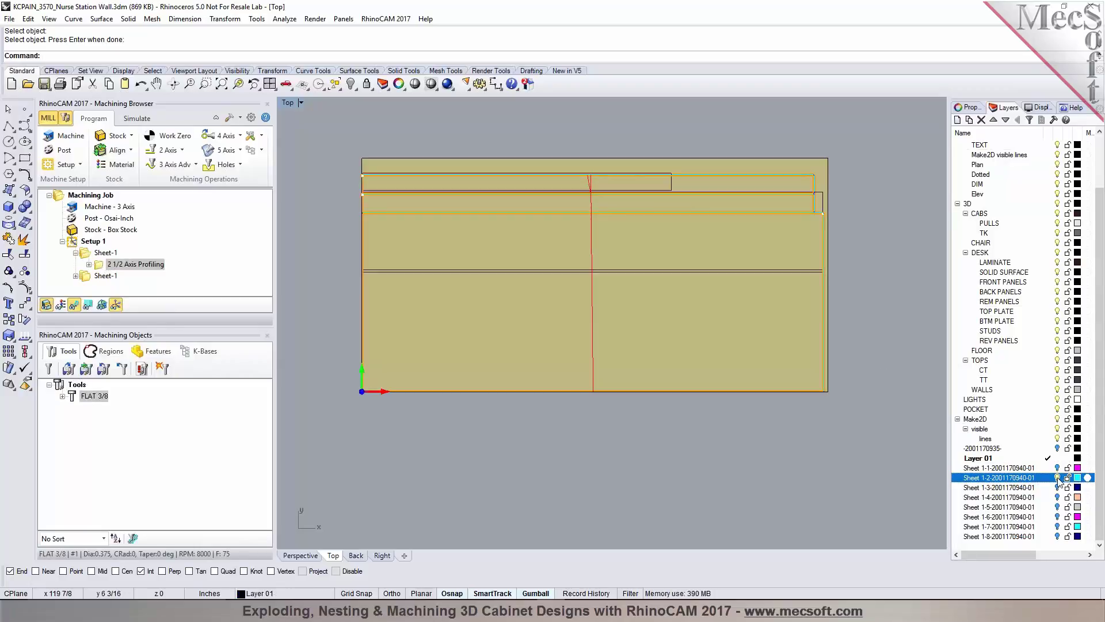
# Replace the copied profiling's regions with the second sheet's three outlines, generate, and simulate
pyautogui.doubleClick(96, 266)
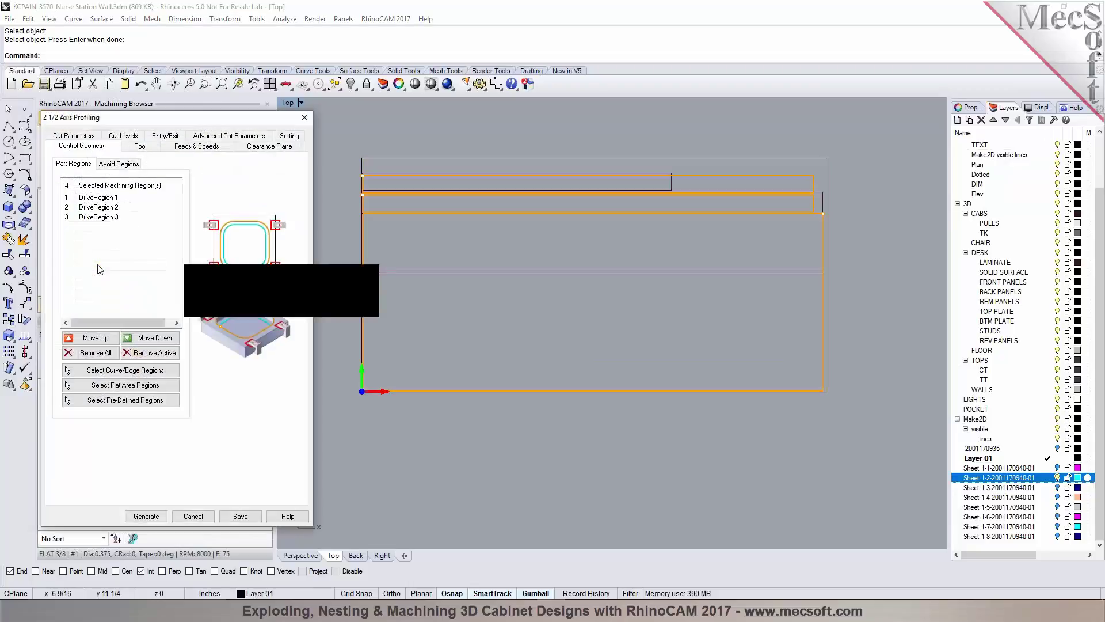
pyautogui.click(95, 355)
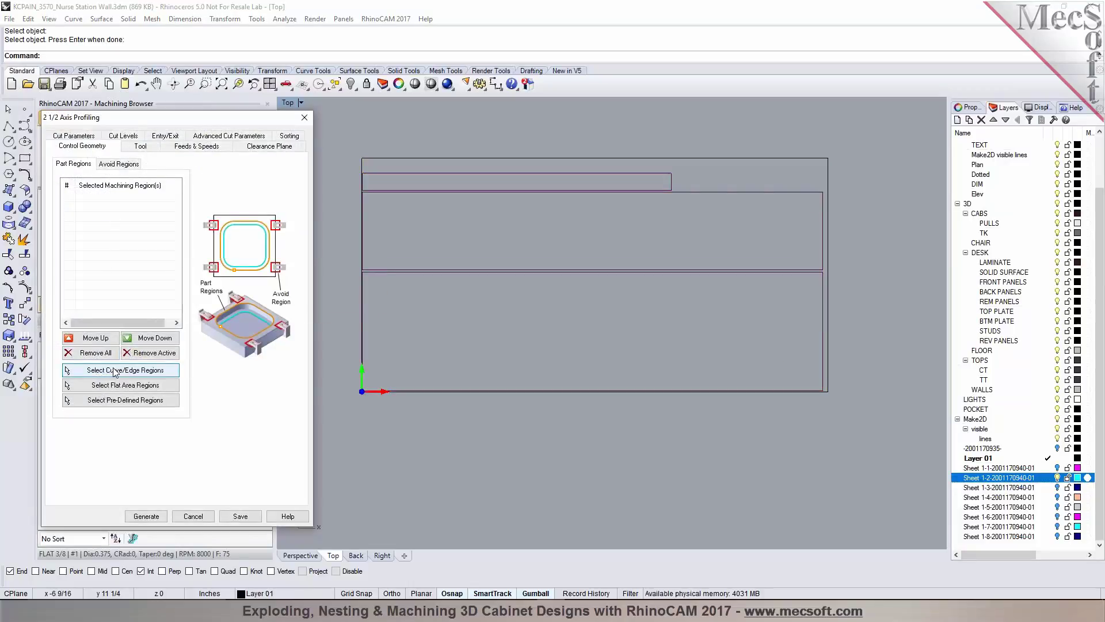
pyautogui.click(115, 372)
pyautogui.moveTo(573, 205); pyautogui.dragTo(560, 181)
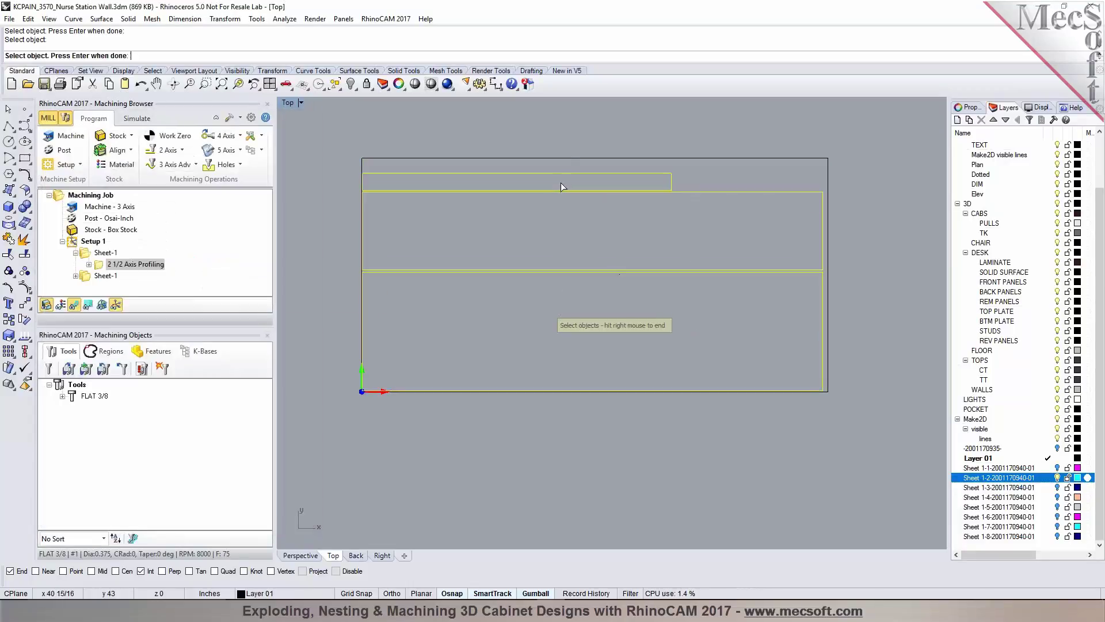
pyautogui.rightClick(583, 243)
pyautogui.click(157, 517)
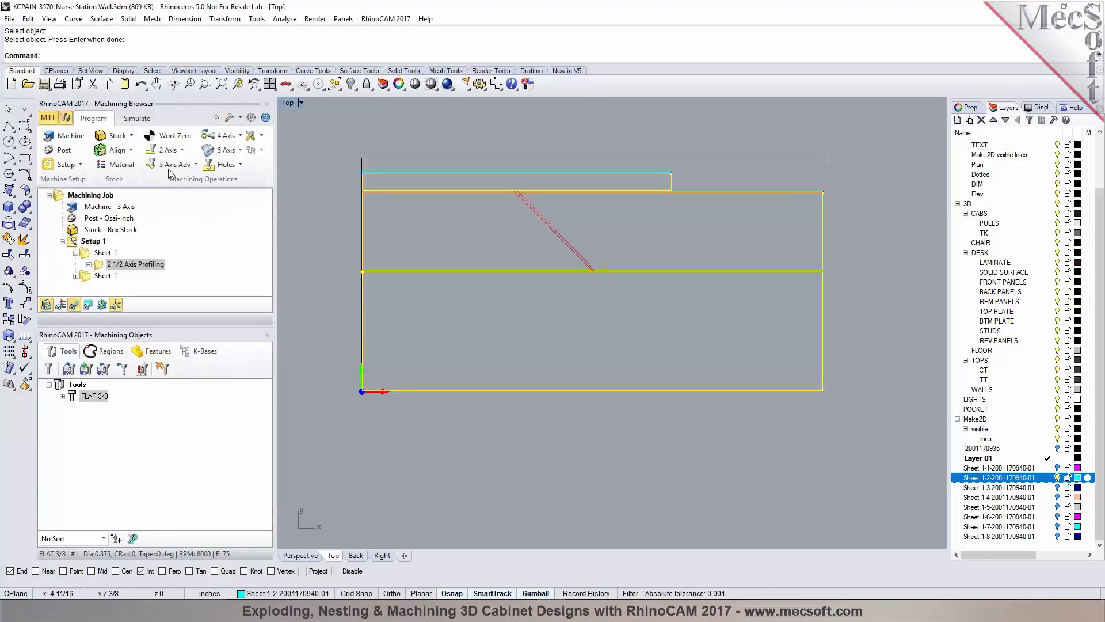
pyautogui.click(136, 118)
pyautogui.click(141, 150)
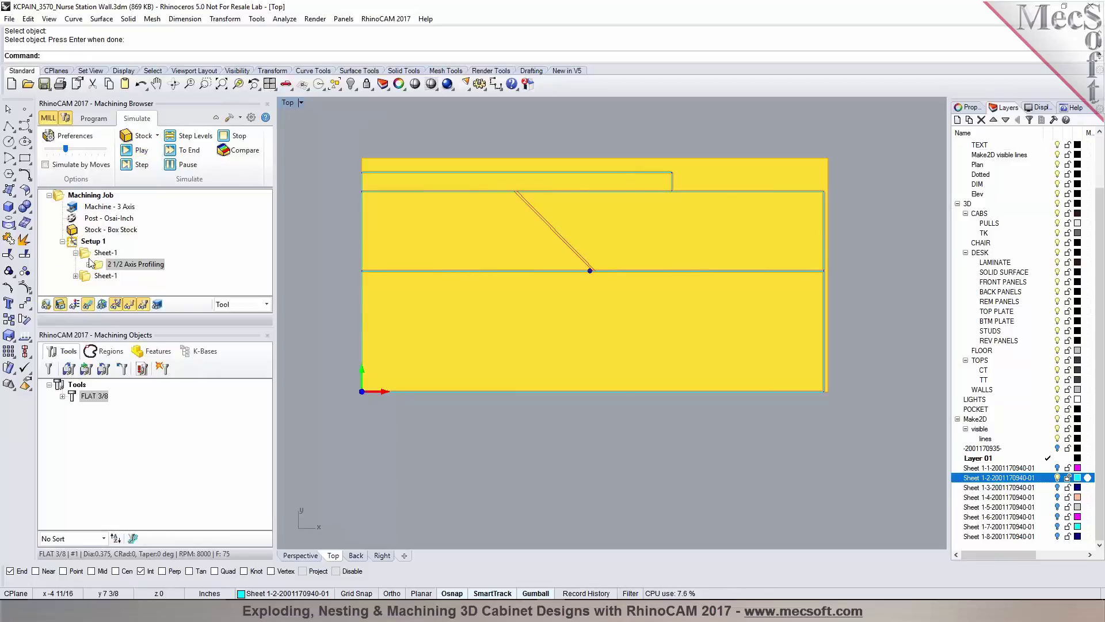
# Rename the copied set Sheet-2, paste another copy, and hide the Sheet 1-2 layer
pyautogui.click(93, 118)
pyautogui.click(115, 253)
pyautogui.moveTo(117, 254); pyautogui.dragTo(114, 254)
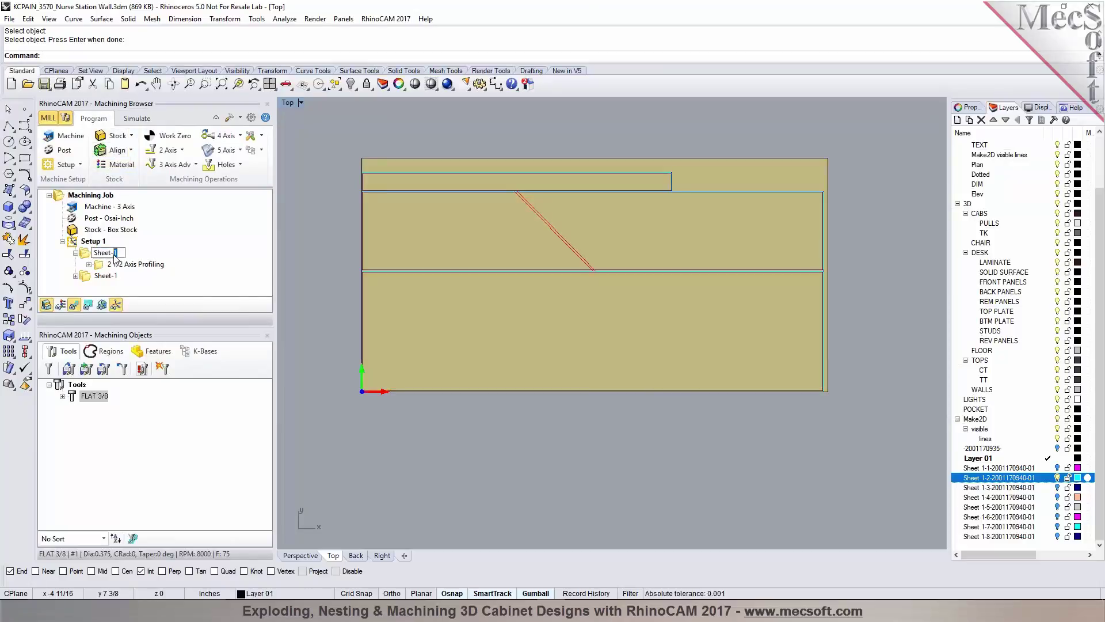
pyautogui.write('2')
pyautogui.press('Return')
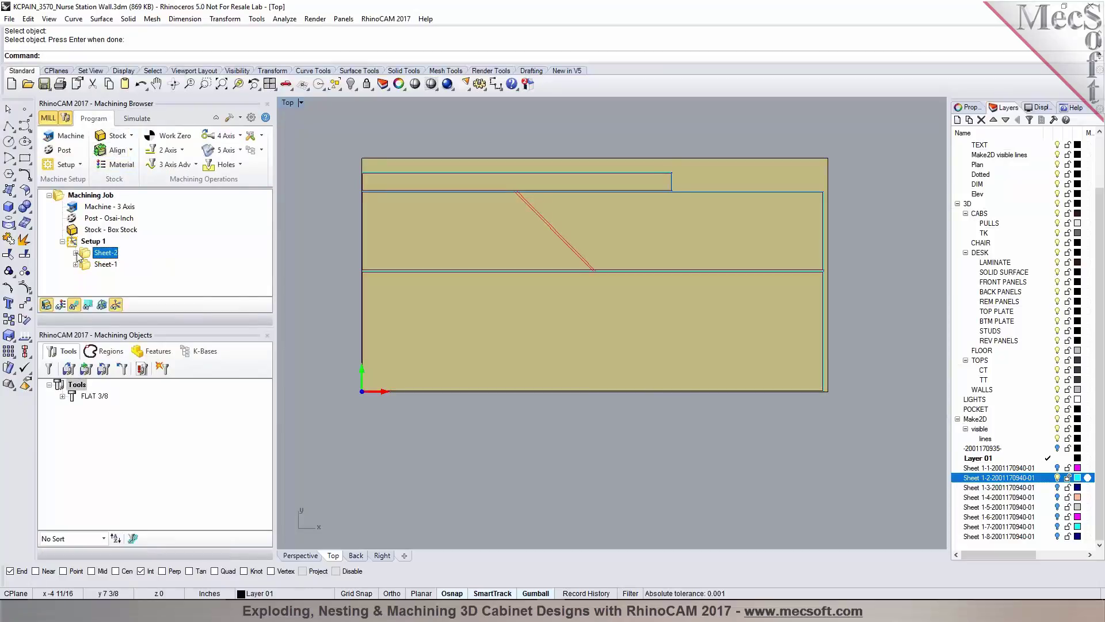
pyautogui.hotkey('ctrl', 'v')
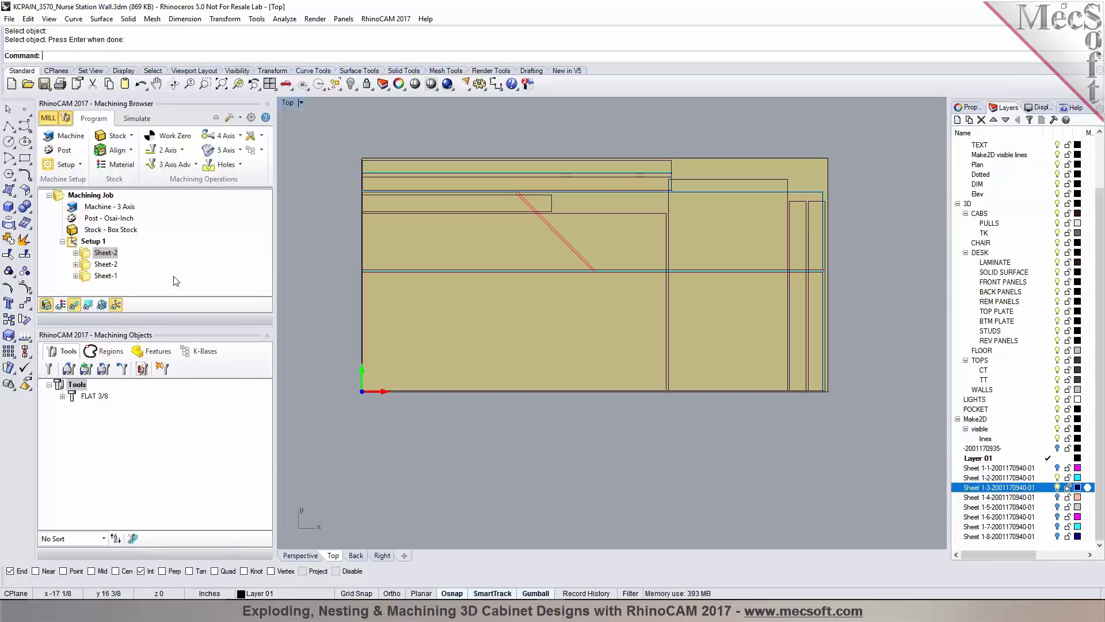
pyautogui.click(1059, 485)
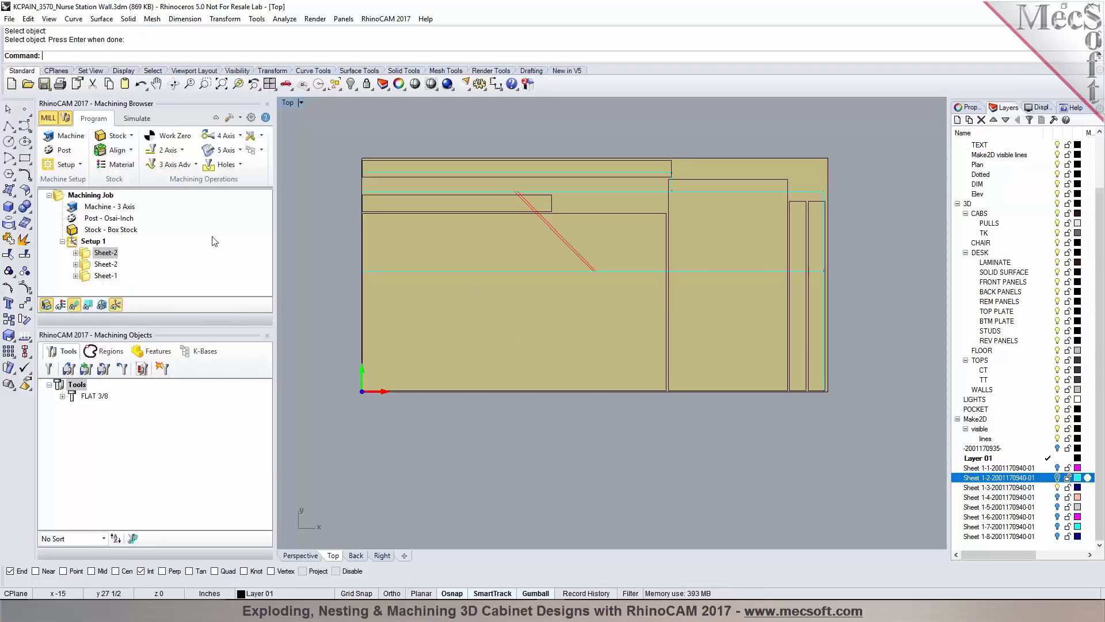
pyautogui.click(110, 253)
# Name the new copy Sheet-3 and open its profiling operation
pyautogui.click(117, 257)
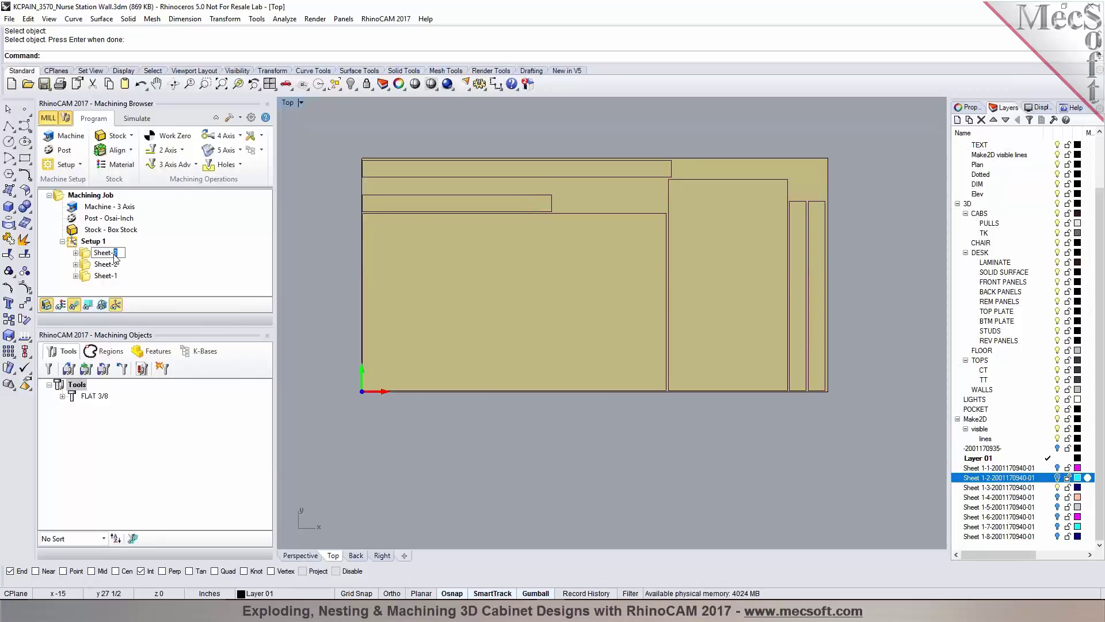
pyautogui.press('Return')
pyautogui.click(75, 252)
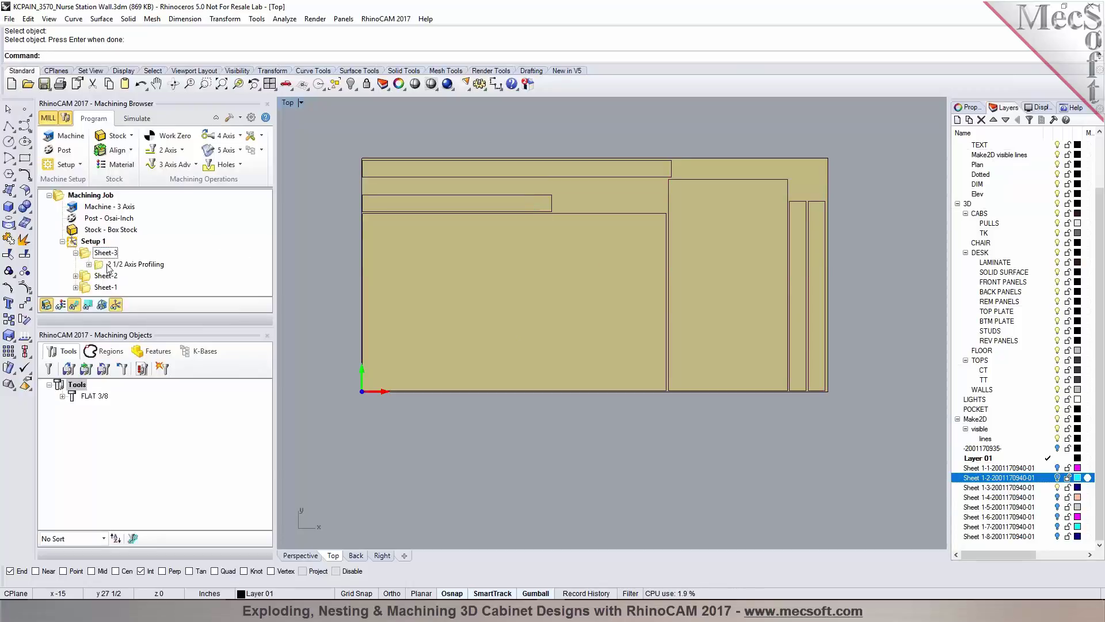
pyautogui.doubleClick(116, 264)
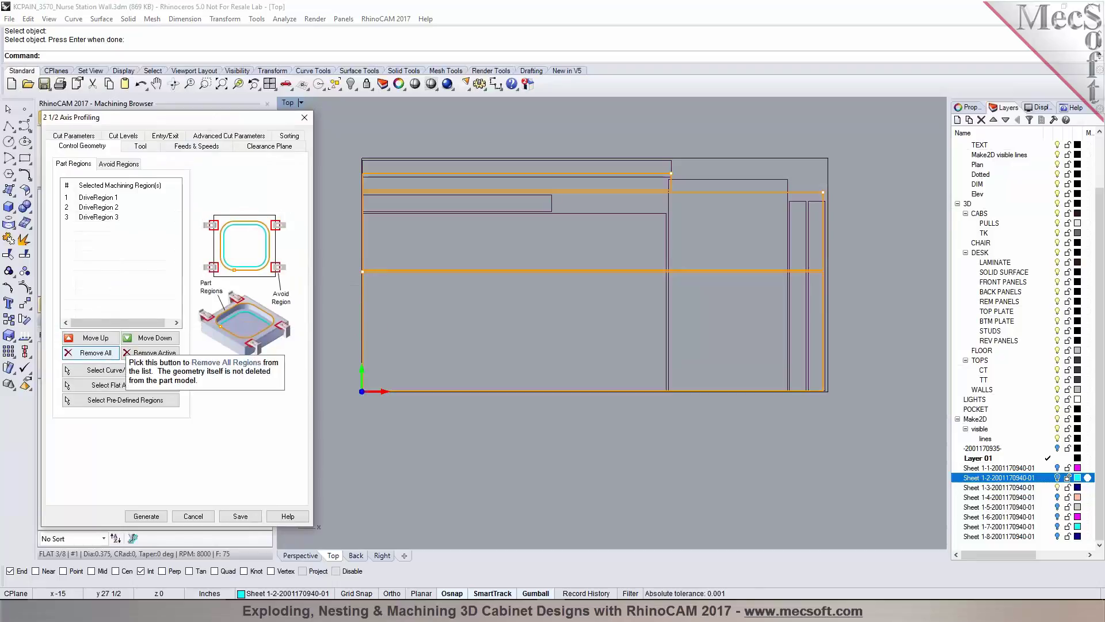
# Replace the drive regions with the third sheet's six panel curves and generate the toolpath
pyautogui.click(125, 370)
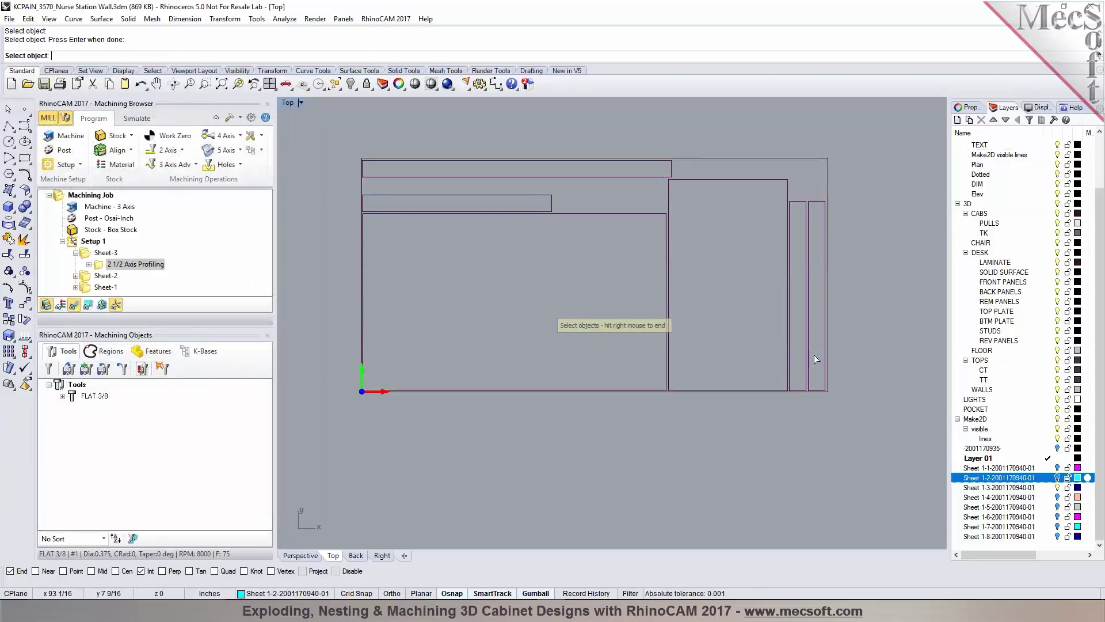
pyautogui.moveTo(468, 172); pyautogui.dragTo(465, 171)
pyautogui.rightClick(465, 171)
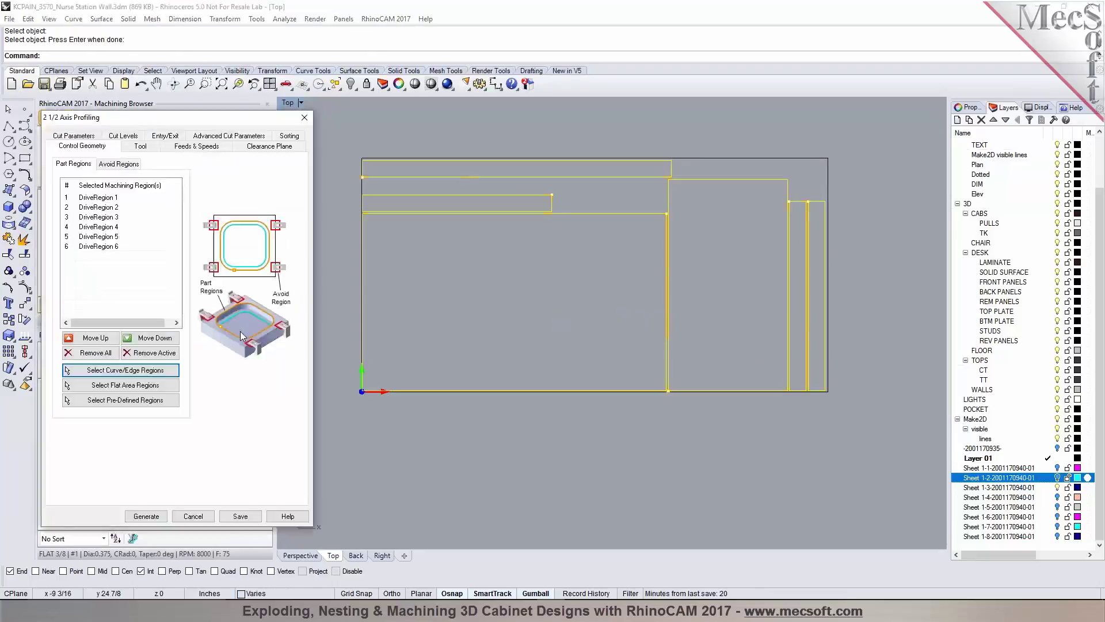
pyautogui.click(148, 517)
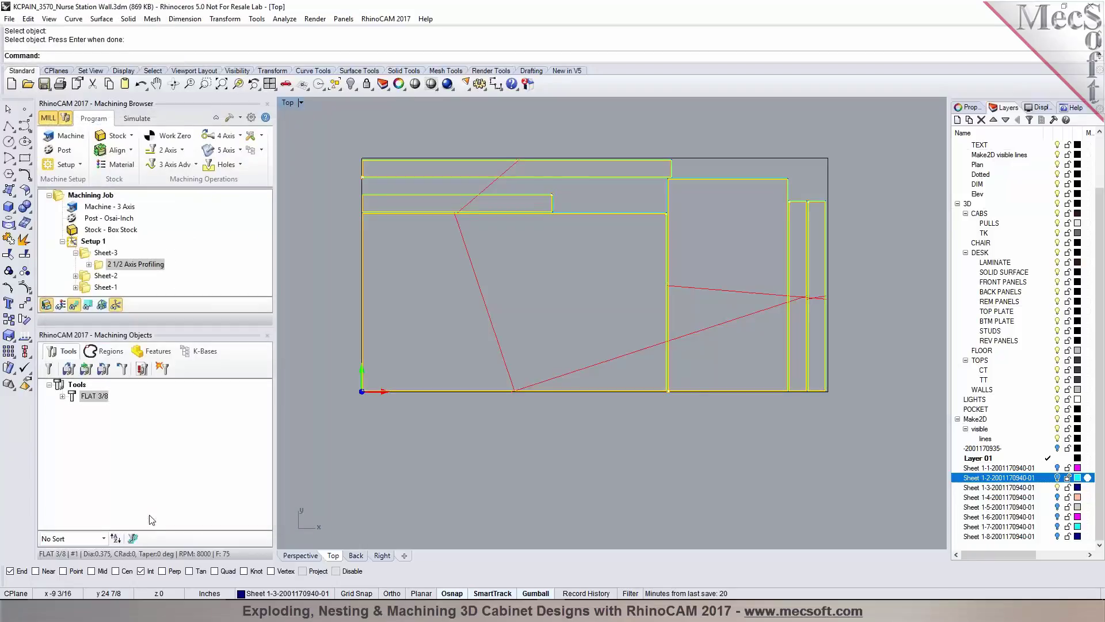
pyautogui.scroll(2, 677, 167)
pyautogui.scroll(5, 677, 162)
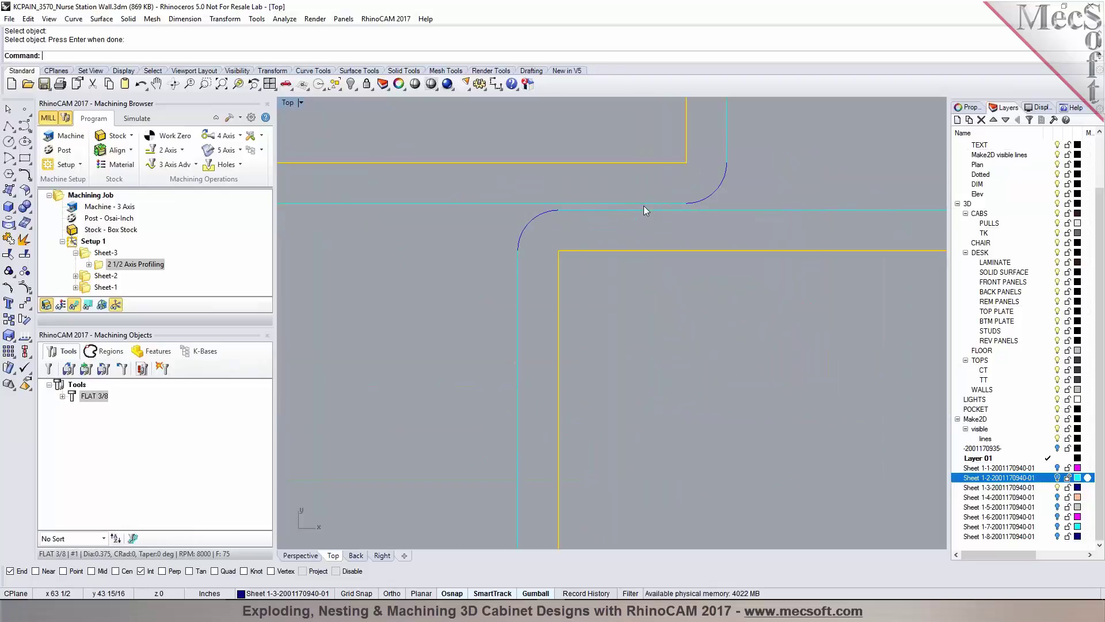
pyautogui.scroll(-5, 644, 205)
pyautogui.scroll(4, 713, 261)
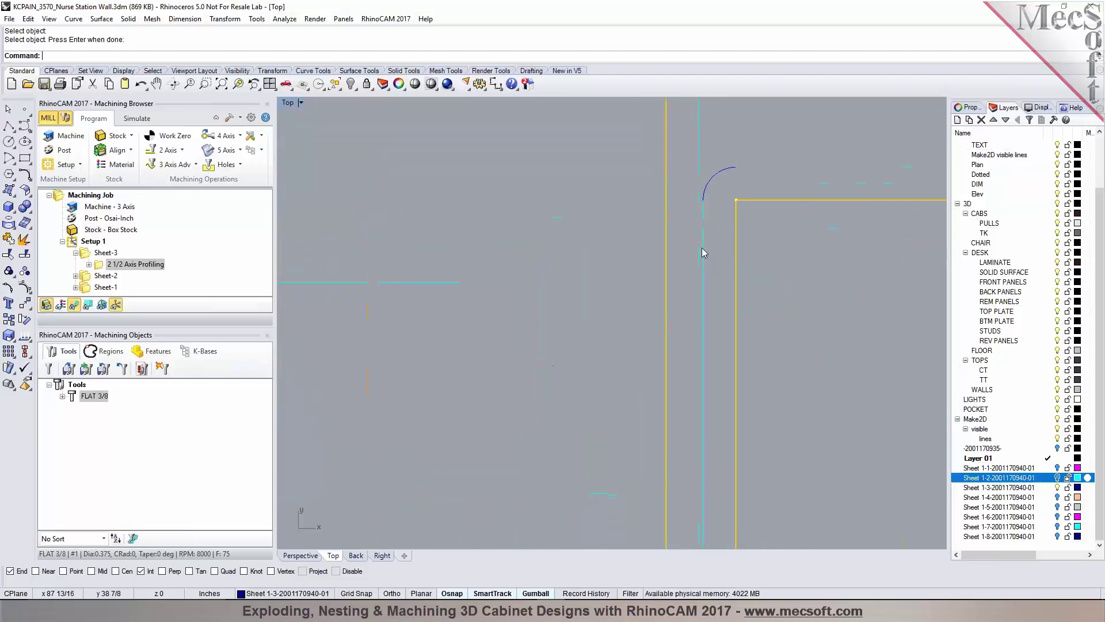
pyautogui.scroll(4, 686, 228)
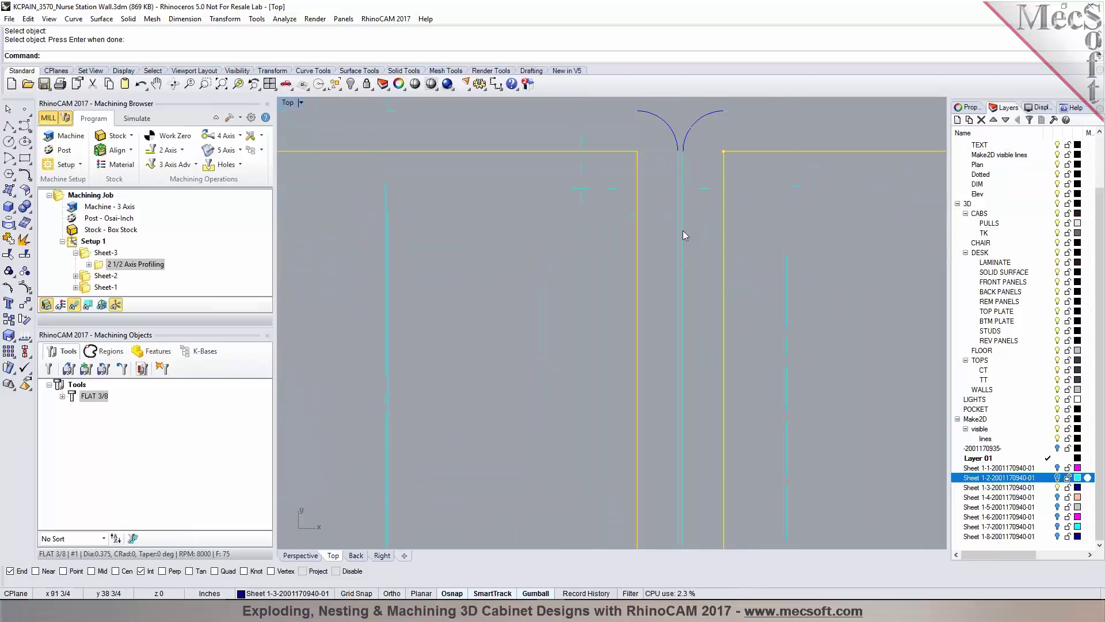
pyautogui.scroll(-7, 683, 230)
pyautogui.scroll(-3, 748, 216)
pyautogui.scroll(10, 692, 203)
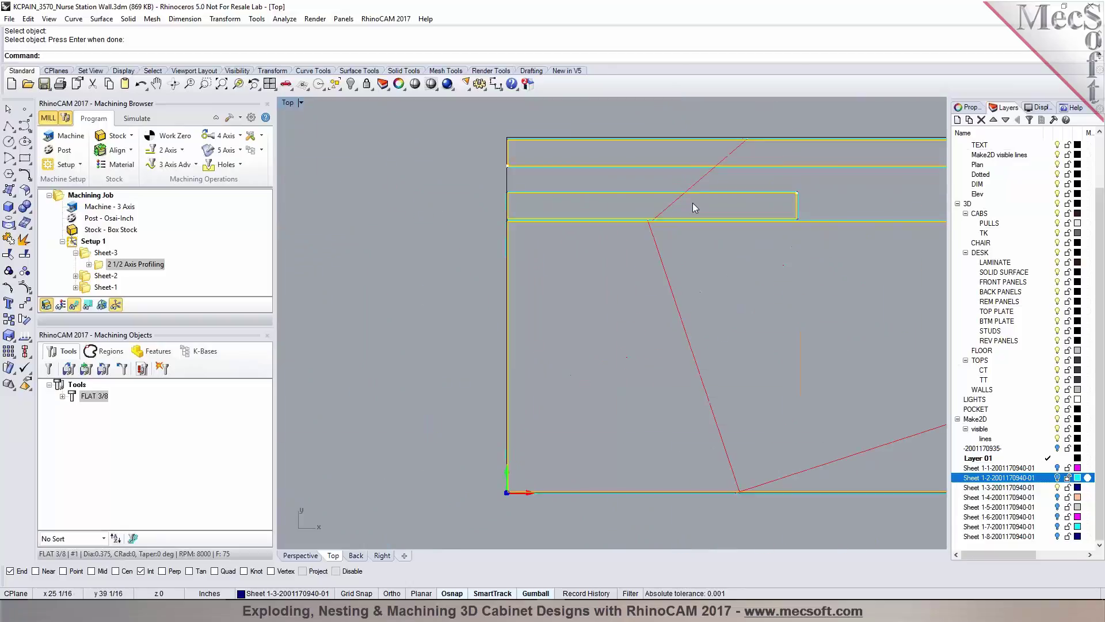
pyautogui.scroll(-5, 568, 243)
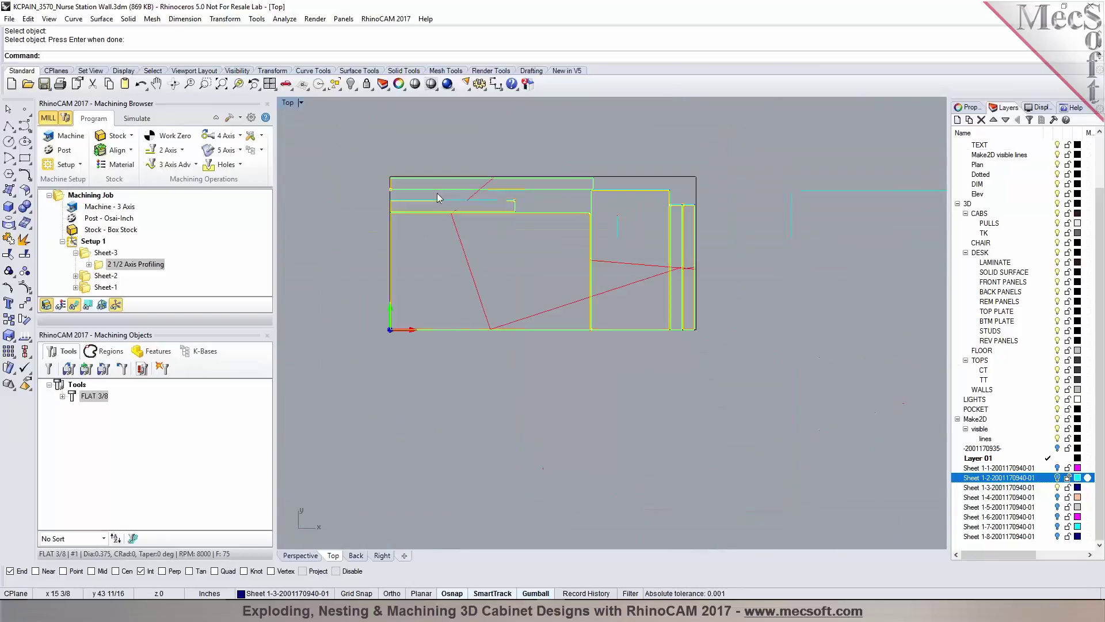
pyautogui.scroll(8, 368, 208)
pyautogui.scroll(-5, 399, 211)
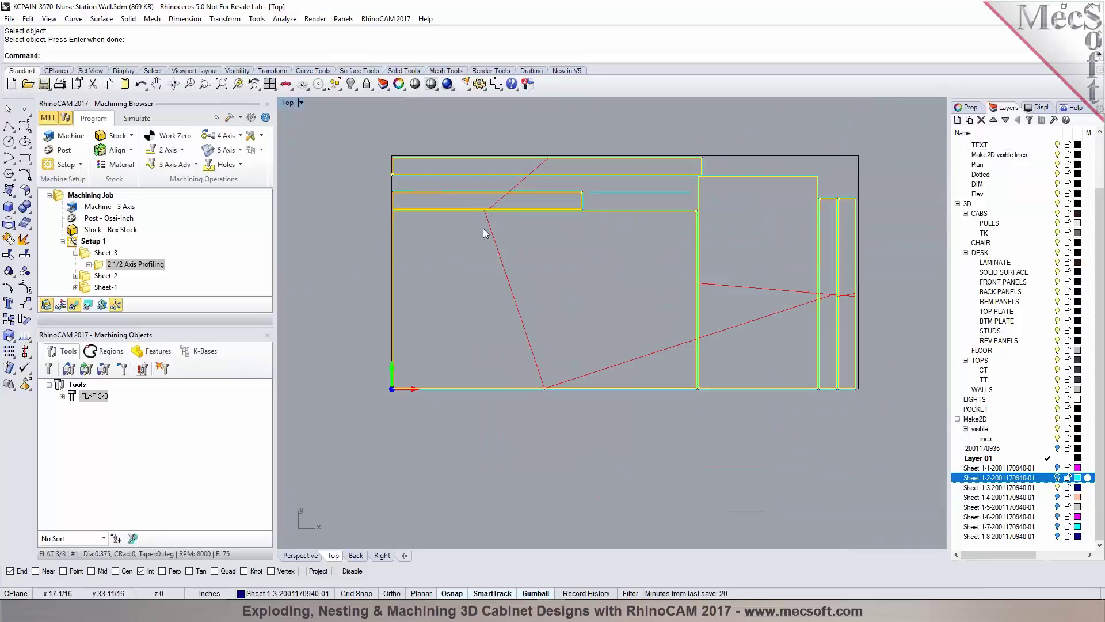
pyautogui.scroll(8, 714, 271)
pyautogui.scroll(-5, 684, 263)
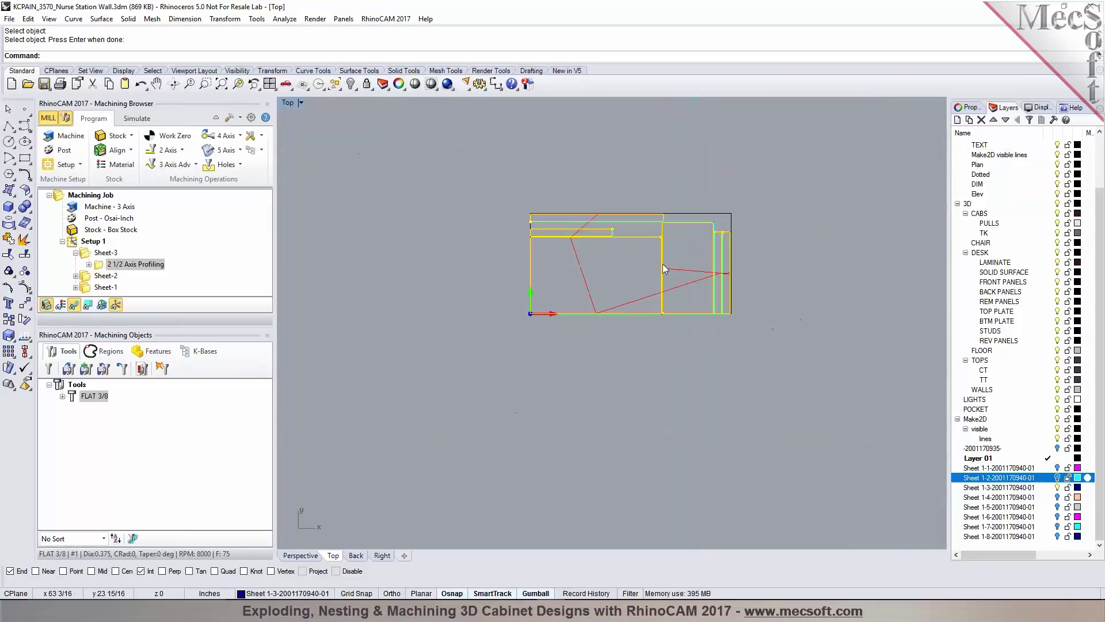
# Play the Sheet-3 cutting simulation, then return to the Program tab and collapse Sheet-3
pyautogui.click(137, 118)
pyautogui.click(133, 150)
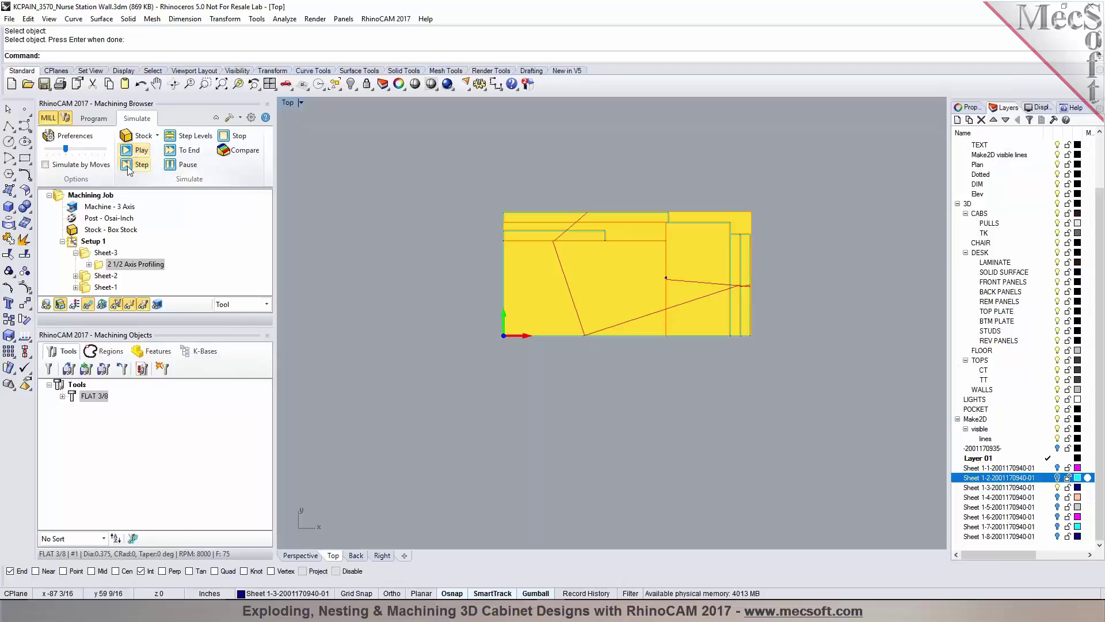
pyautogui.click(92, 119)
pyautogui.click(76, 252)
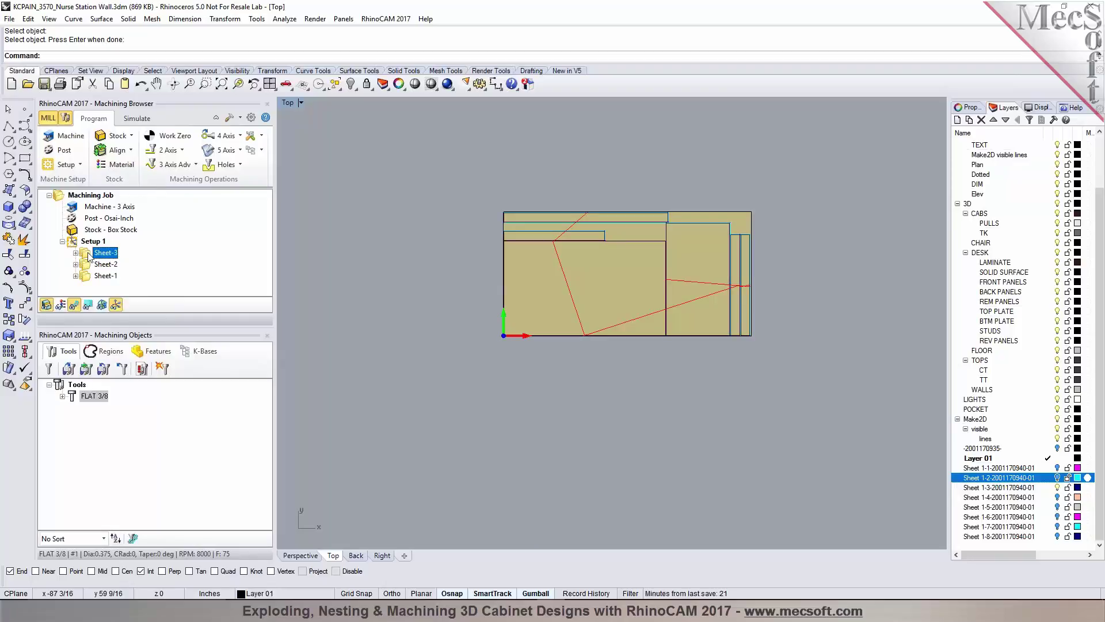
# Display the Sheet-3 toolpaths, then select Setup 1
pyautogui.click(107, 196)
pyautogui.scroll(5, 723, 217)
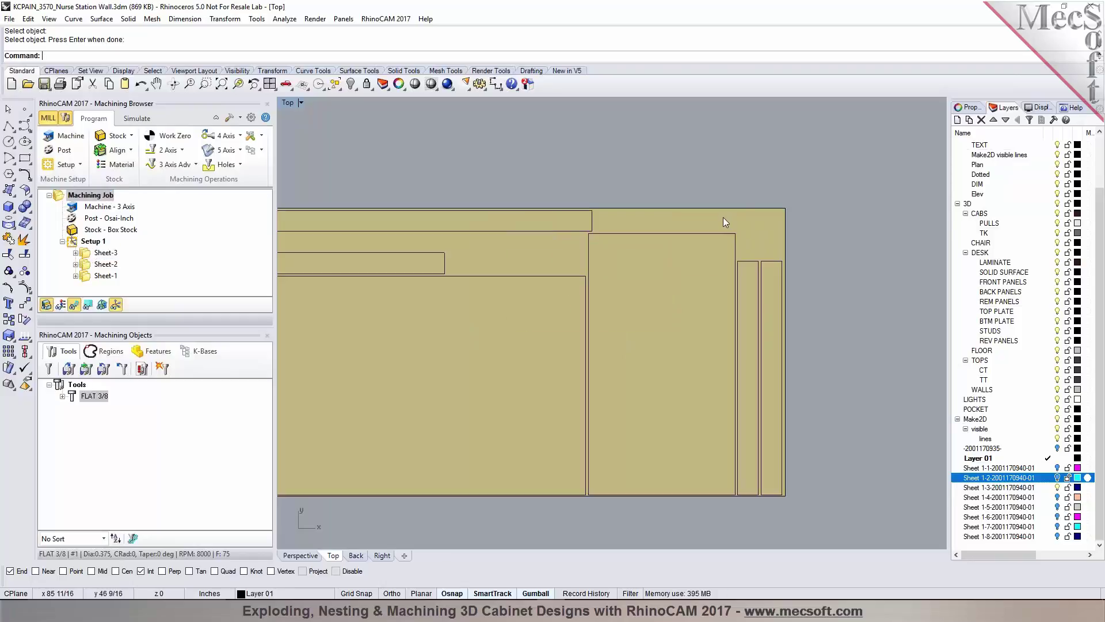
pyautogui.scroll(1, 723, 217)
pyautogui.scroll(-2, 780, 240)
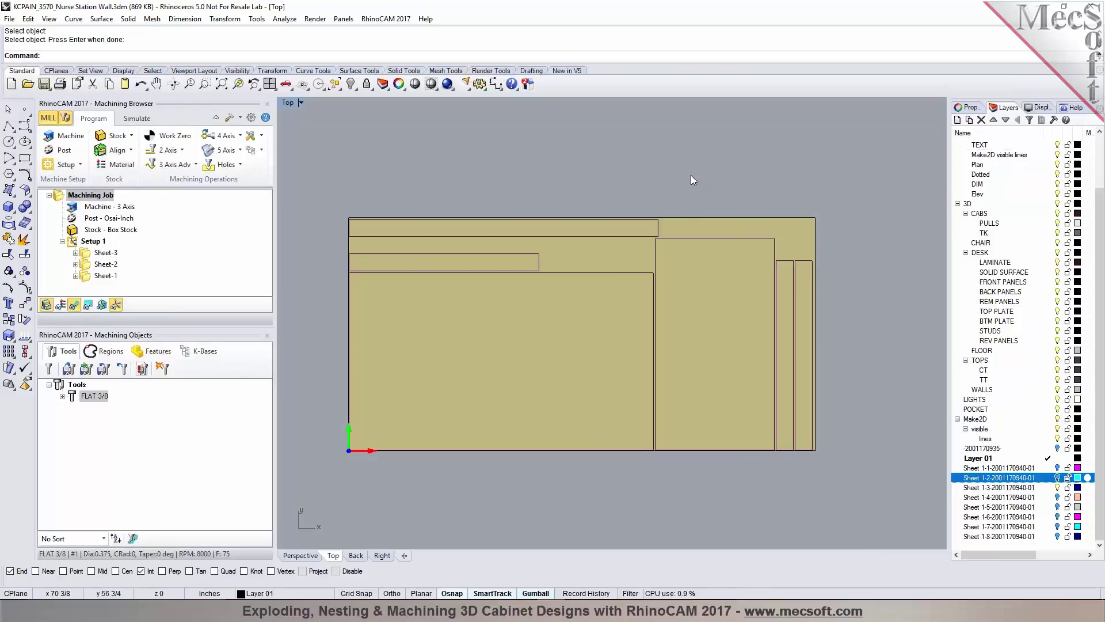
pyautogui.click(114, 253)
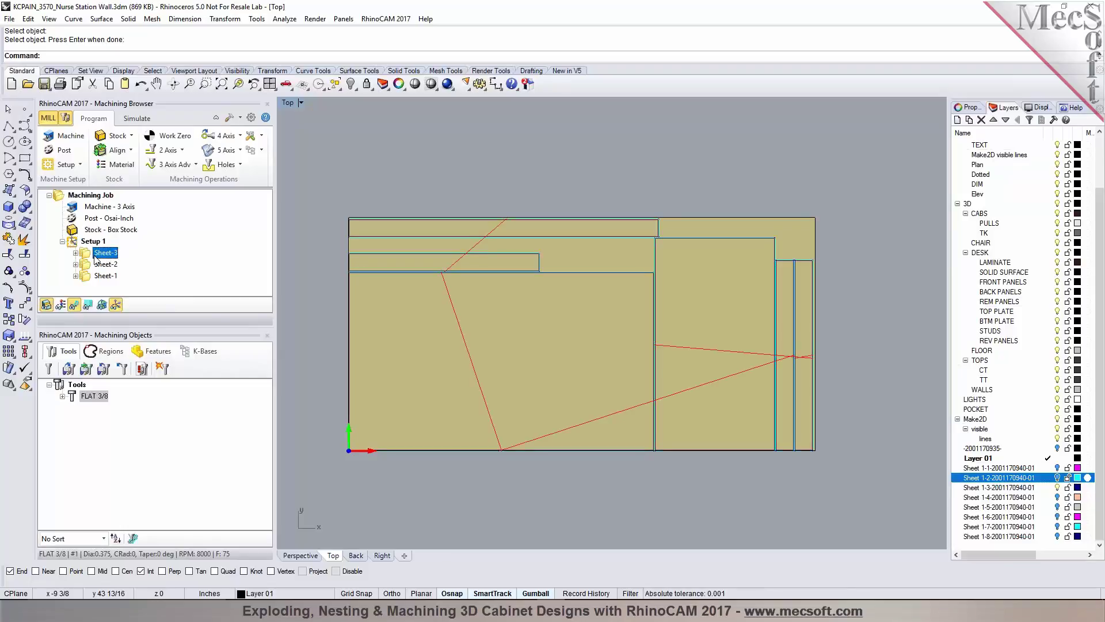
pyautogui.press('Up')
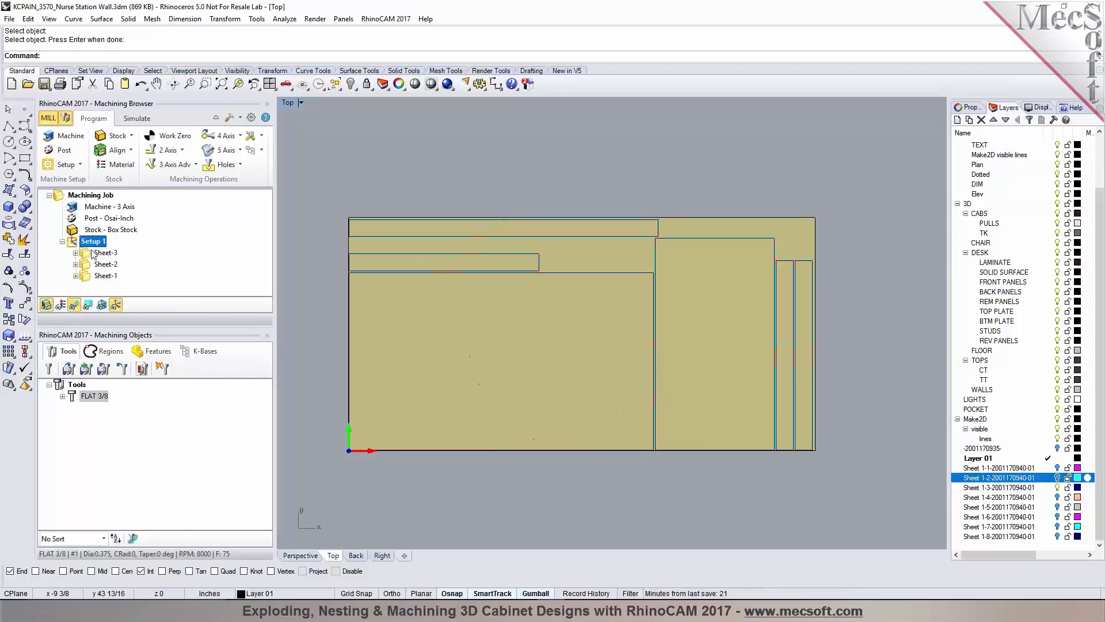
# Save Setup 1 to the knowledge base as KCPAIN_3570_Nurse Station Wall.vkb
pyautogui.click(261, 150)
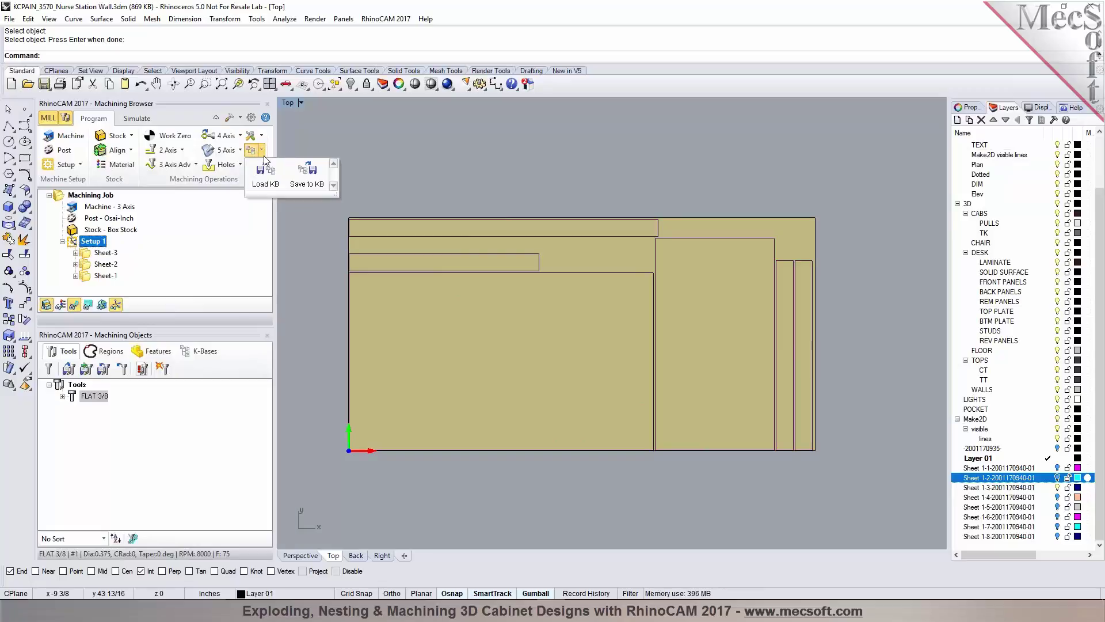
pyautogui.click(306, 183)
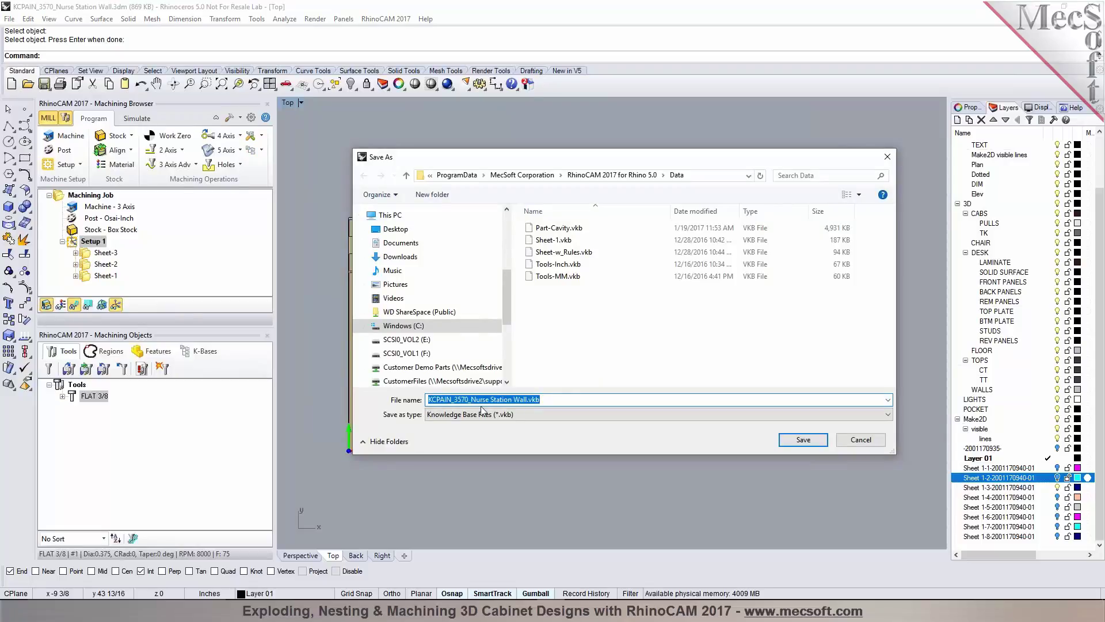
pyautogui.click(551, 399)
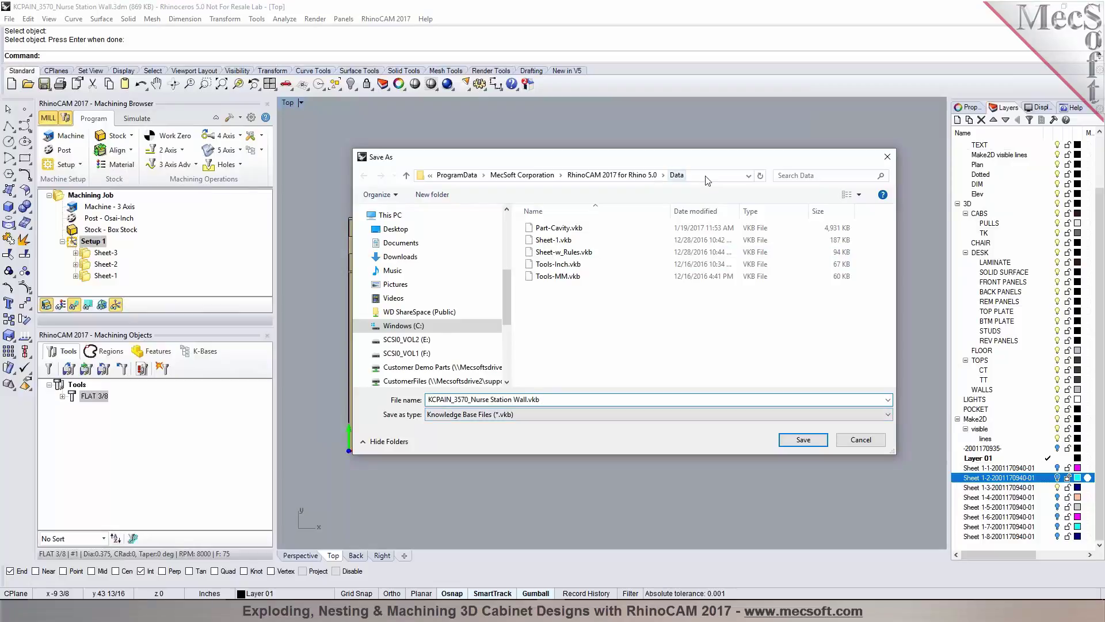
pyautogui.click(796, 440)
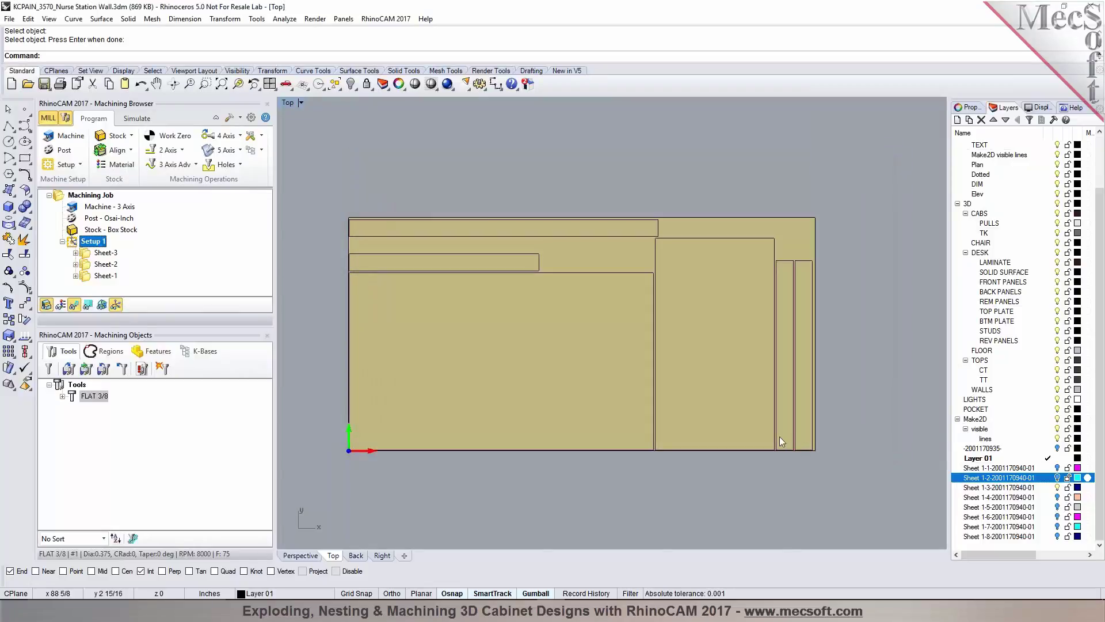
# Make layer Sheet 1-4 the current layer
pyautogui.click(1058, 488)
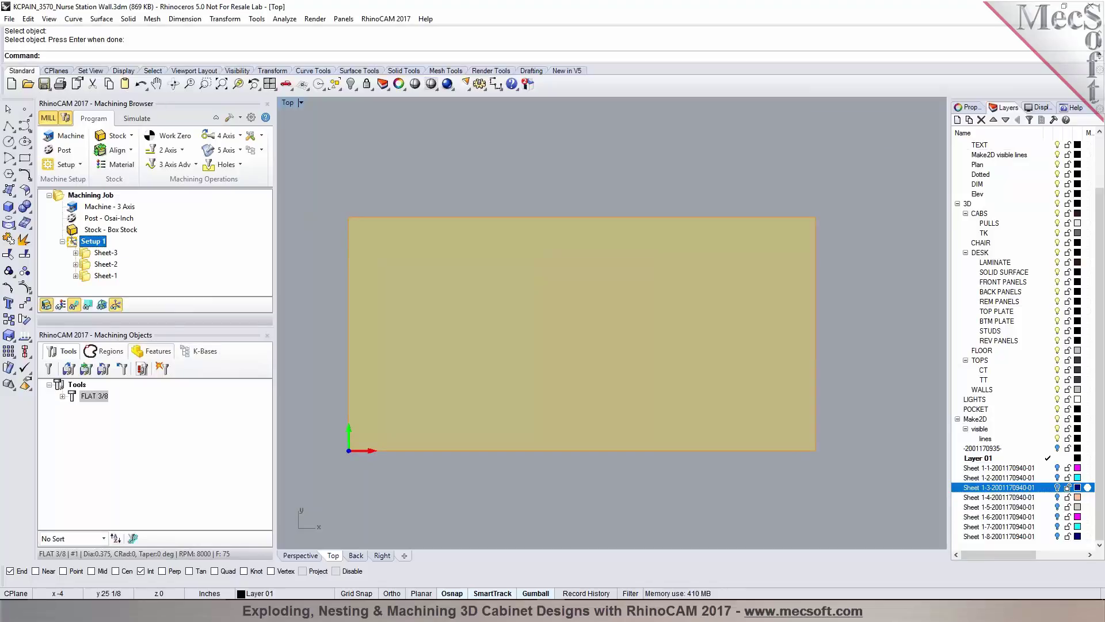
pyautogui.click(1058, 498)
pyautogui.scroll(5, 830, 198)
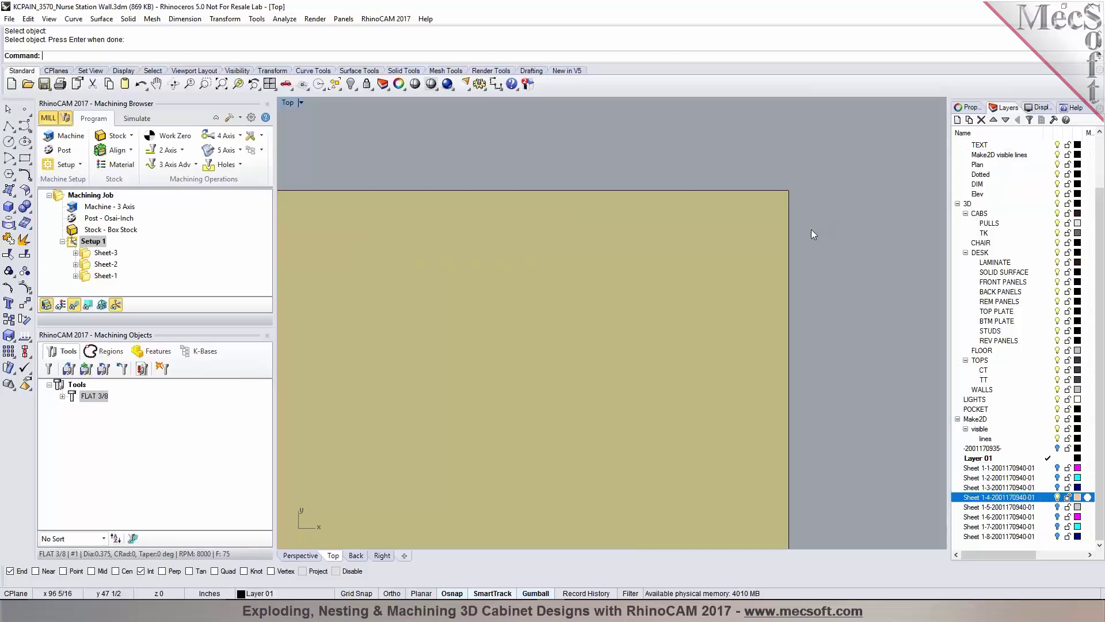
pyautogui.scroll(-4, 820, 184)
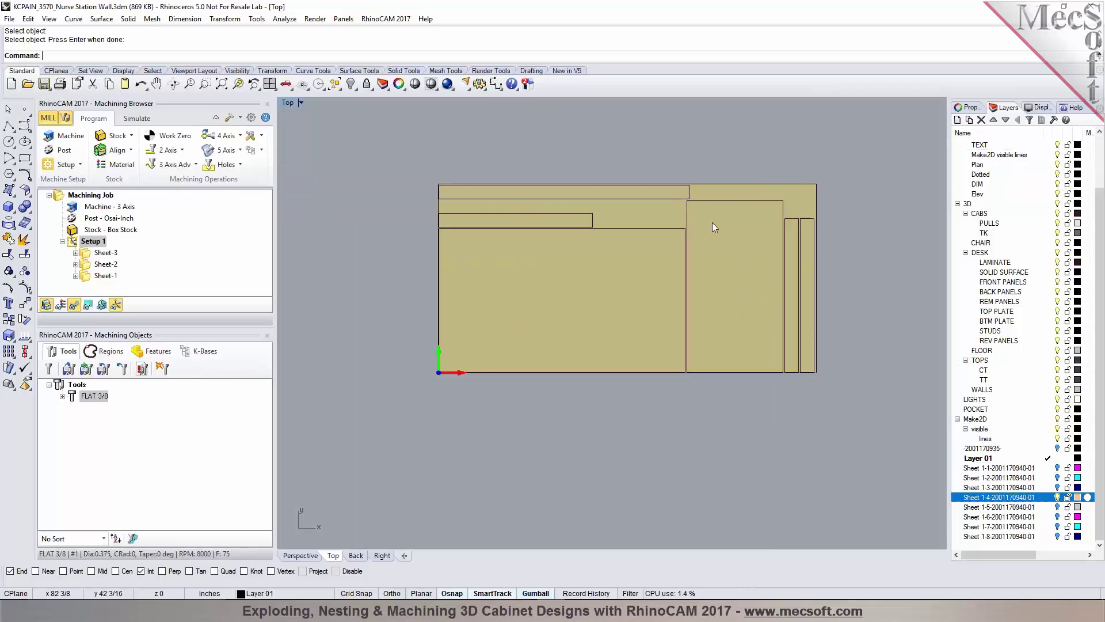
# With stock display off, load KCPAIN_3570_Nurse Station Wall.vkb into K-Bases, declining selection rules
pyautogui.click(194, 352)
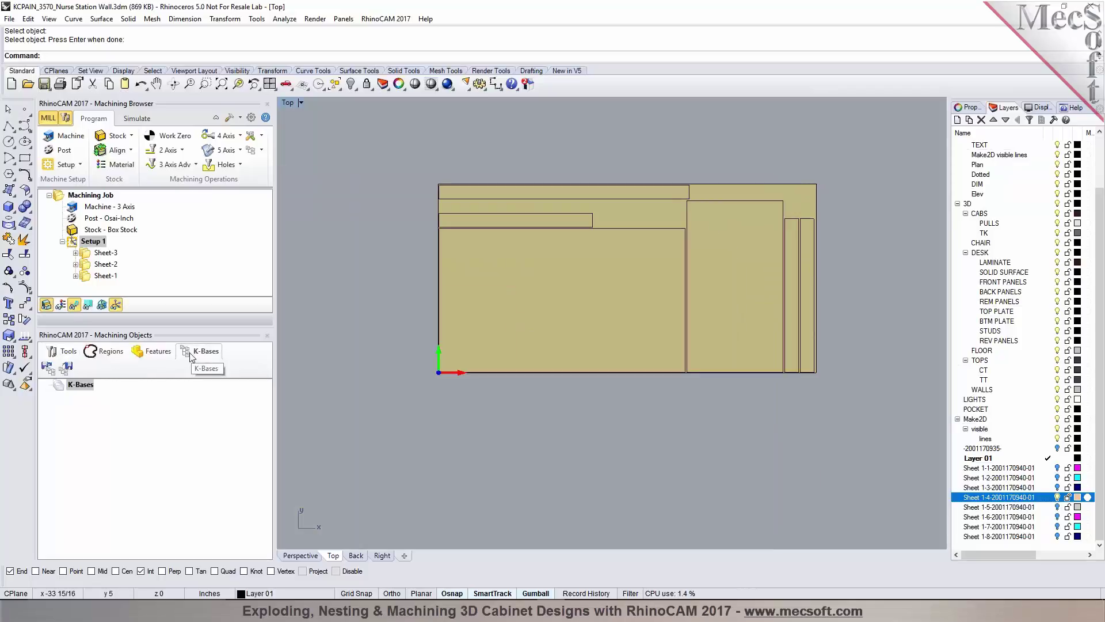
pyautogui.click(46, 304)
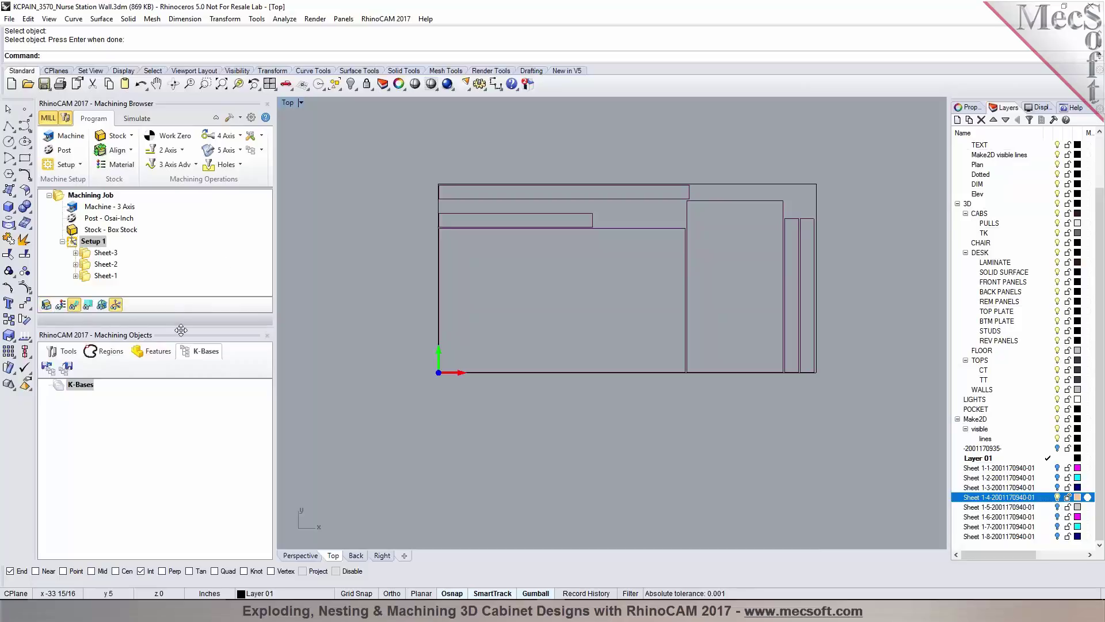
pyautogui.click(49, 368)
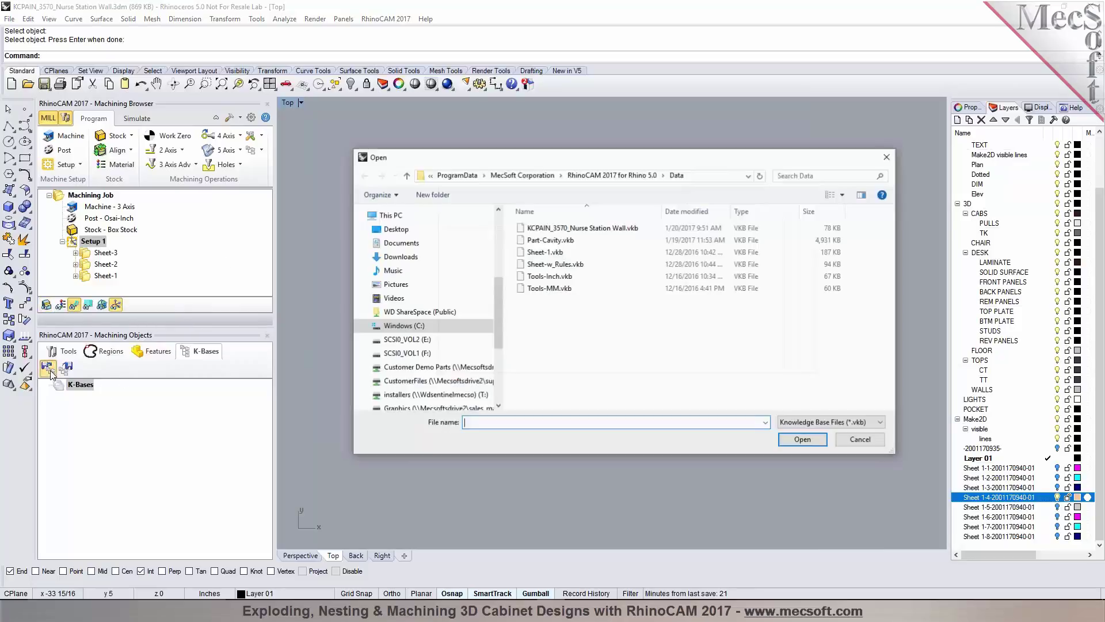
pyautogui.click(581, 228)
pyautogui.click(818, 439)
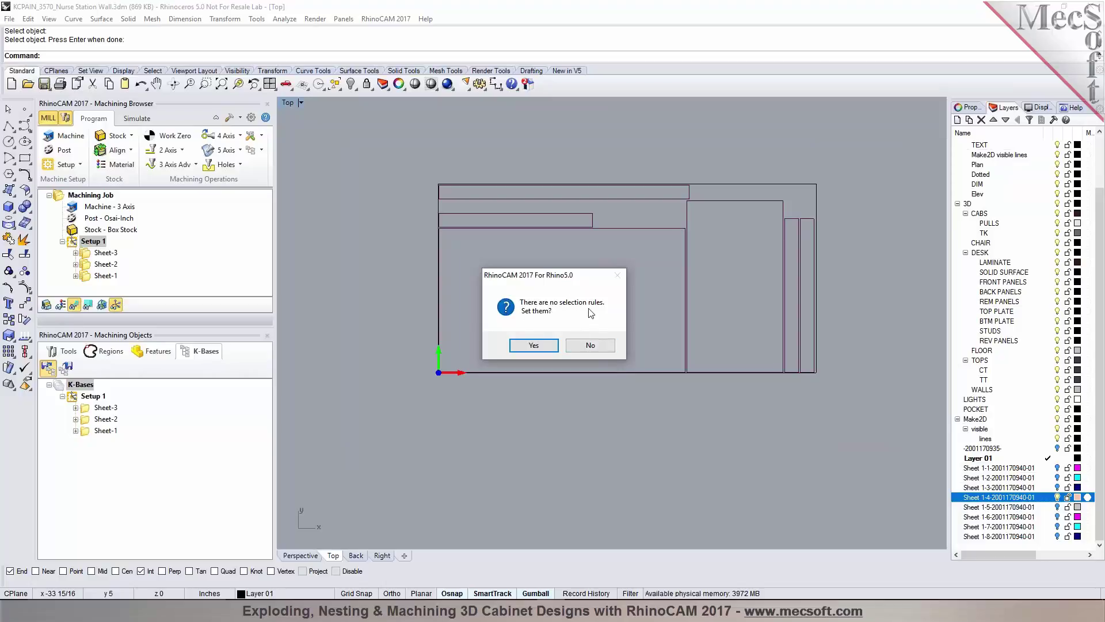
pyautogui.click(599, 351)
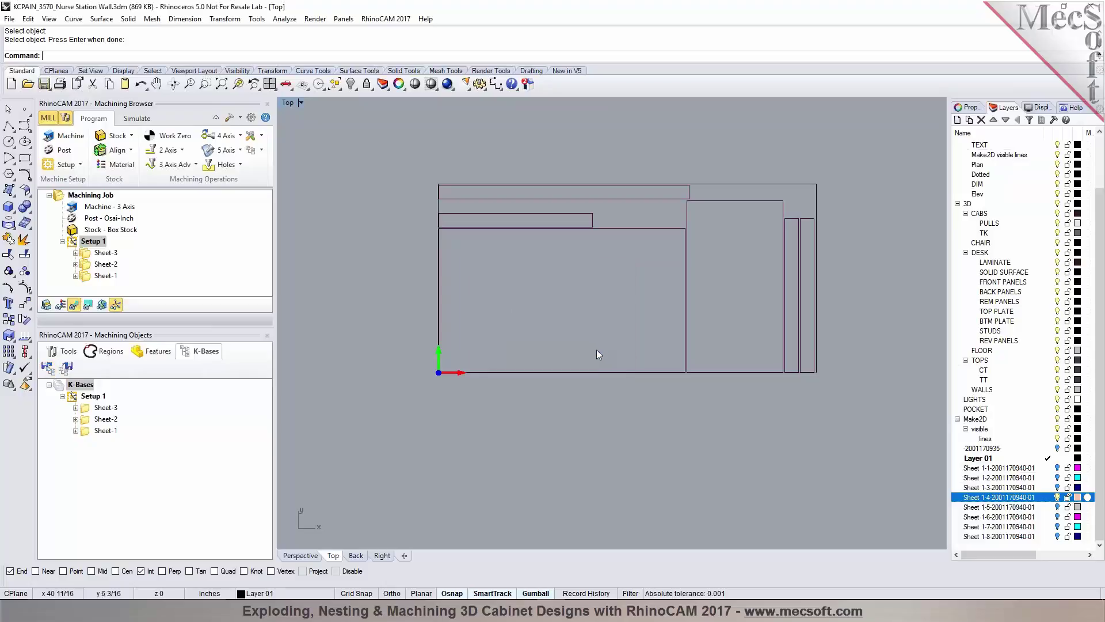
pyautogui.click(91, 408)
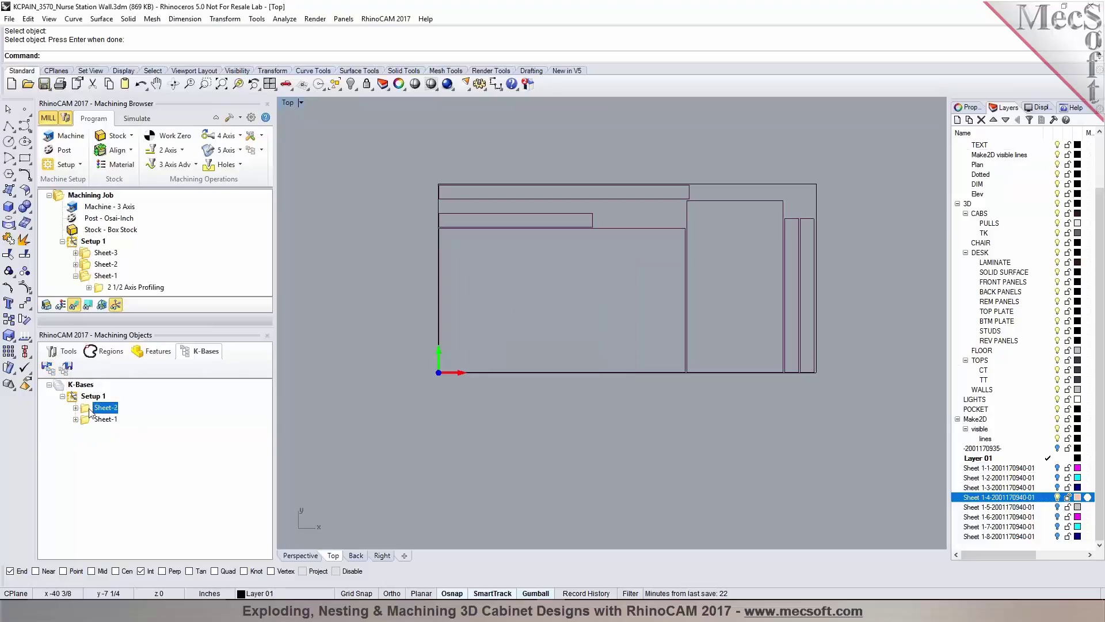
# Open the selection rules of Sheet-1's 2 1/2 Axis Profiling knowledge-base operation
pyautogui.doubleClick(86, 412)
pyautogui.click(88, 424)
pyautogui.click(89, 420)
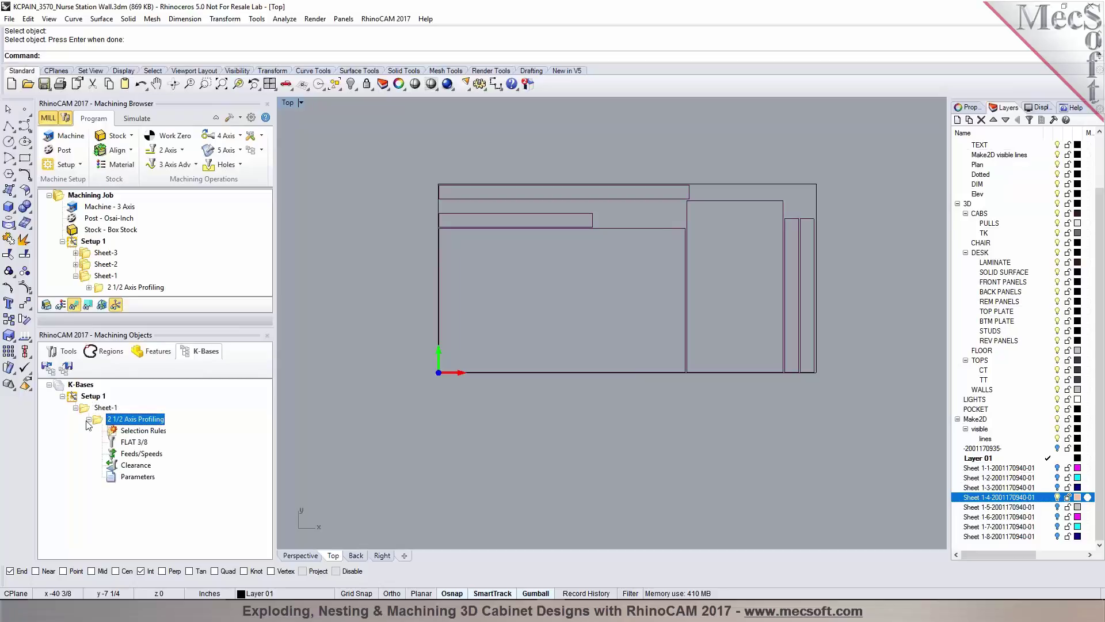
pyautogui.doubleClick(117, 433)
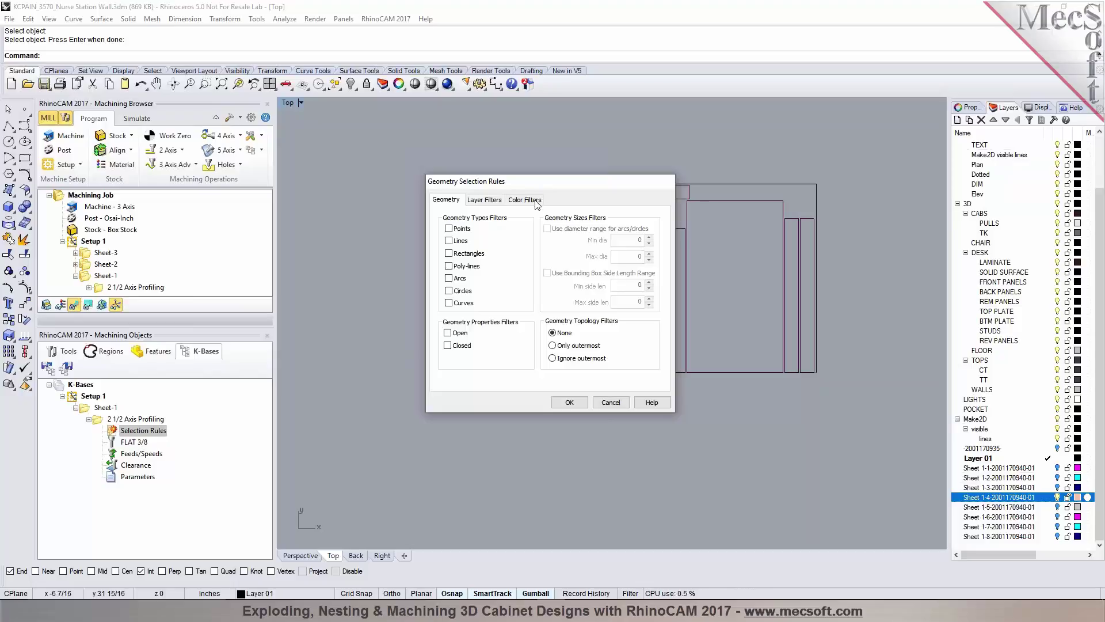
# Enable a colour filter using colour 400040 picked from the tall rectangle, and confirm
pyautogui.click(536, 201)
pyautogui.click(468, 219)
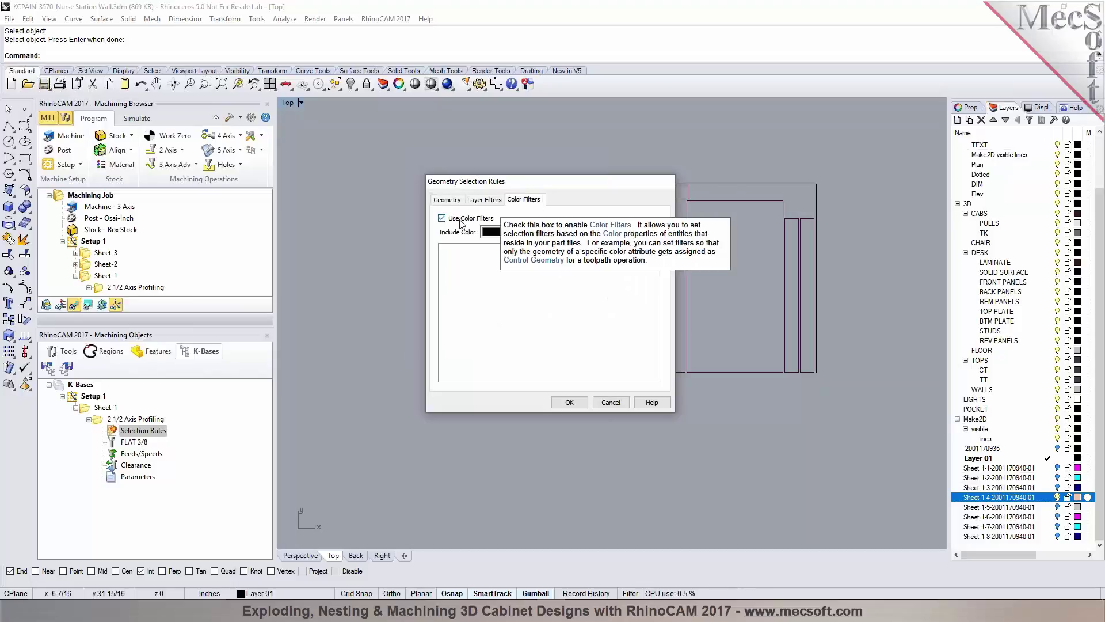
pyautogui.click(563, 235)
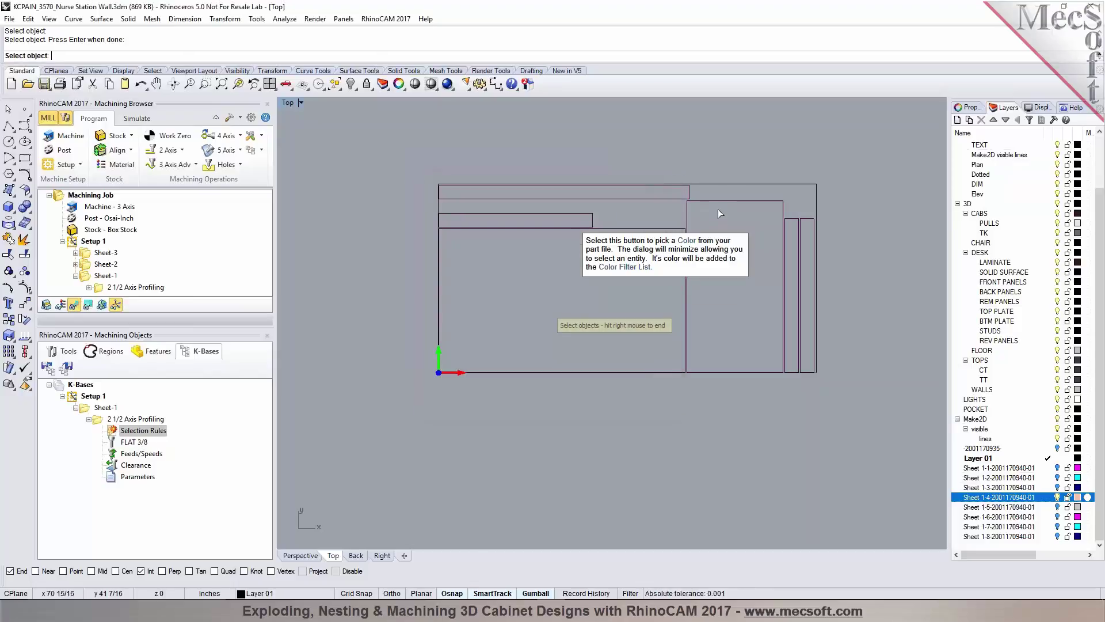
pyautogui.click(722, 201)
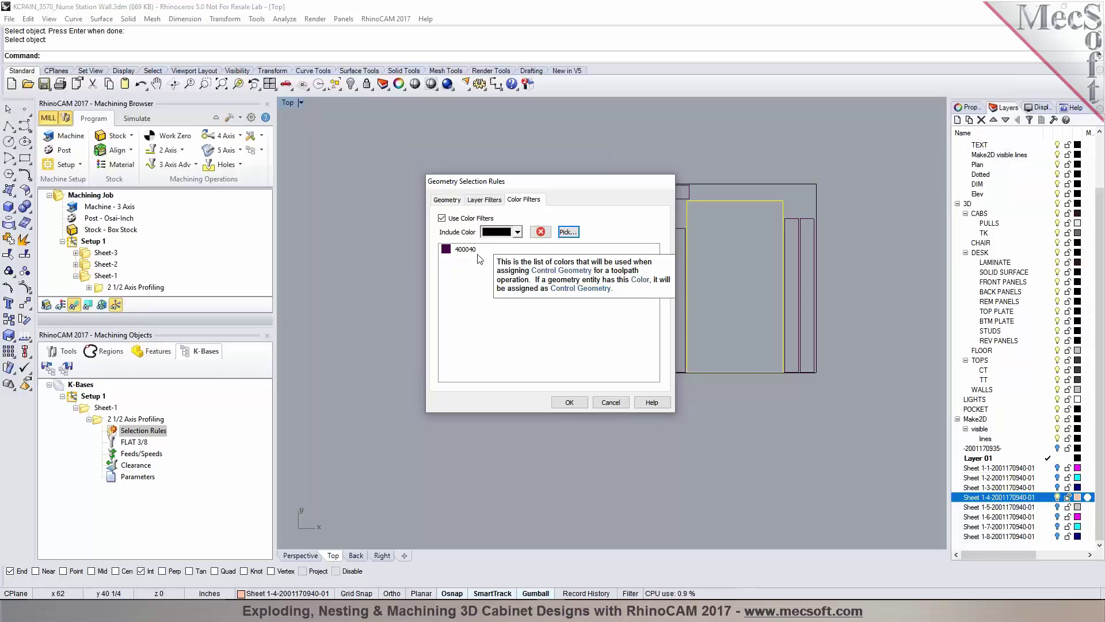
pyautogui.click(570, 403)
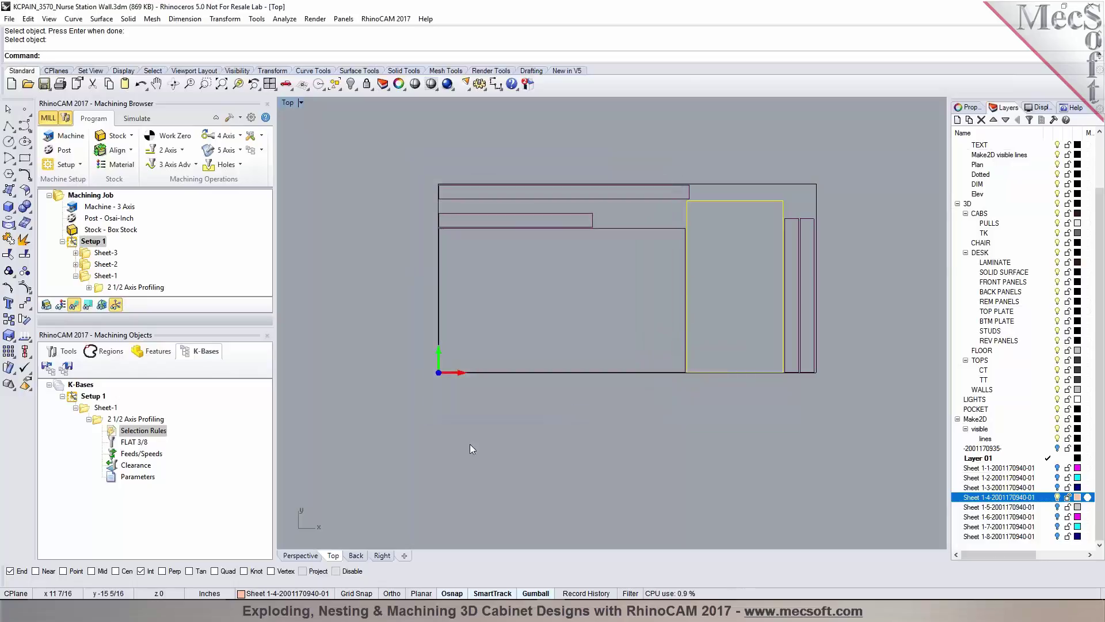
pyautogui.click(89, 419)
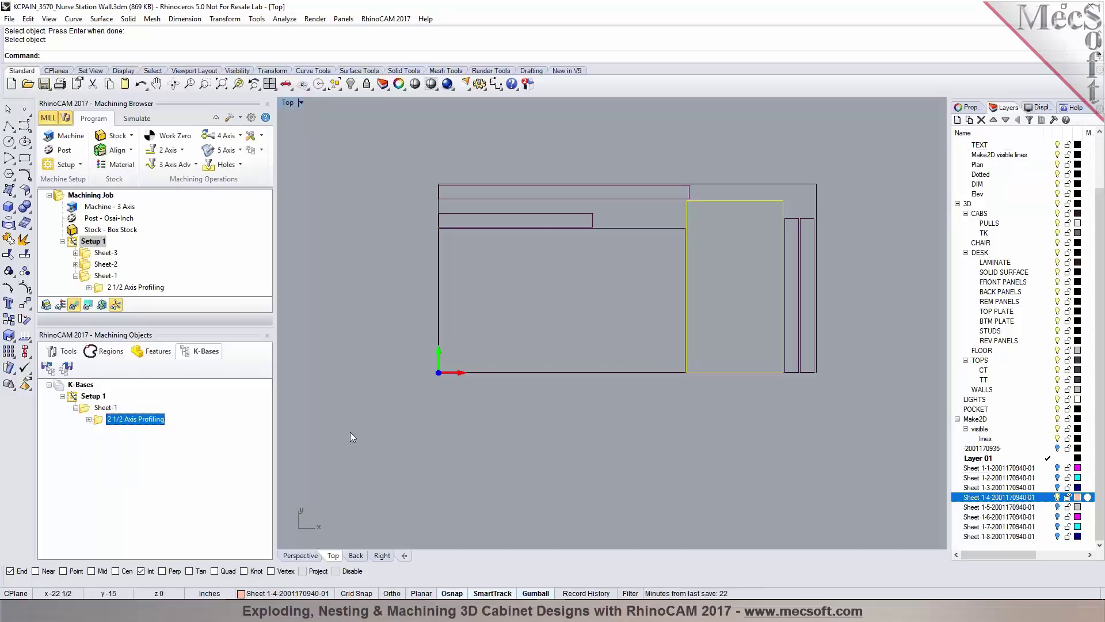
# Save the 2 1/2 Axis Profiling operation to a new knowledge base with a -WRules suffix
pyautogui.click(350, 431)
pyautogui.click(99, 422)
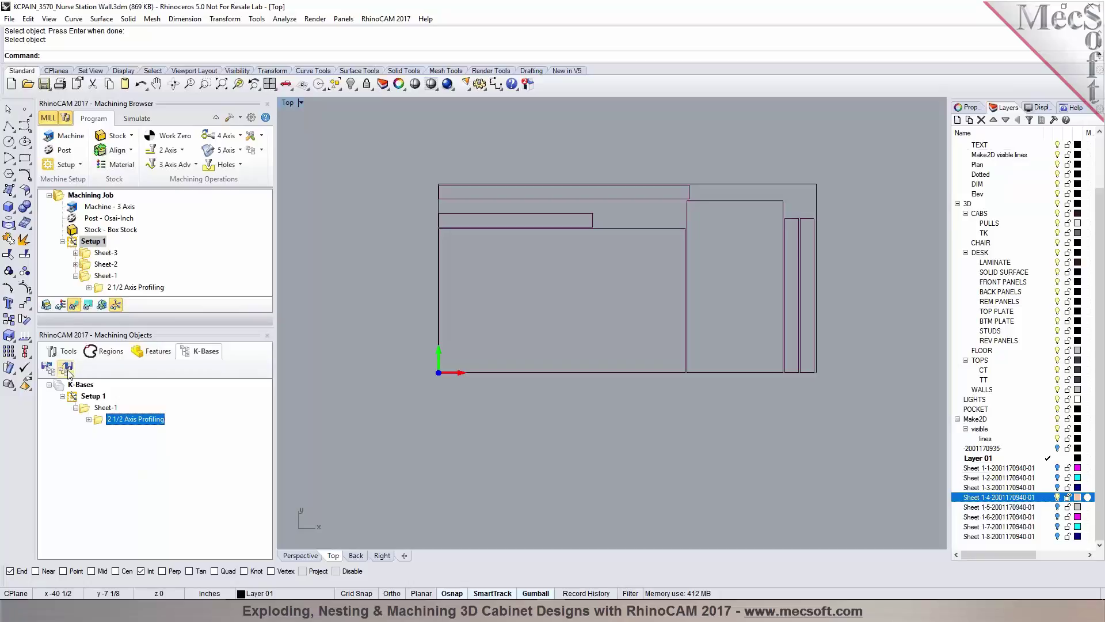
pyautogui.click(67, 370)
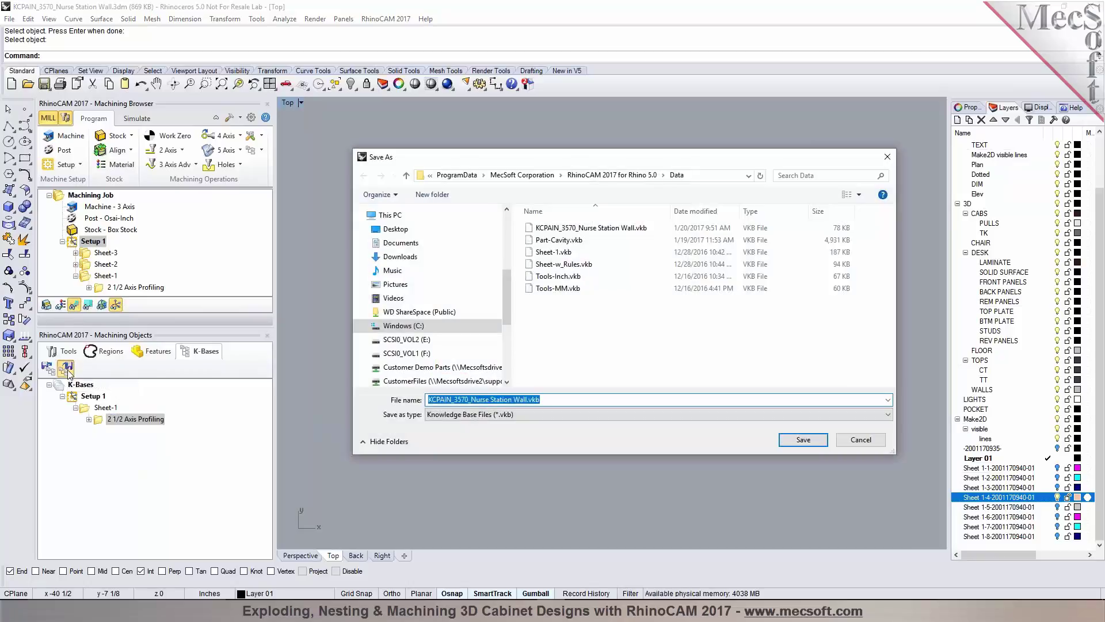
pyautogui.click(527, 400)
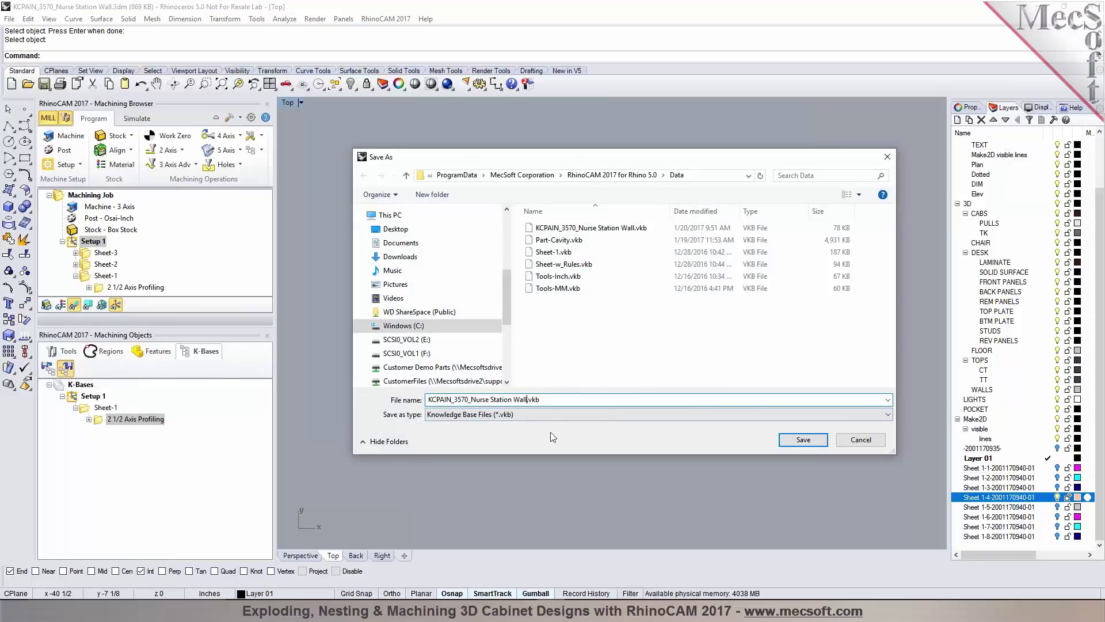
pyautogui.write('-W')
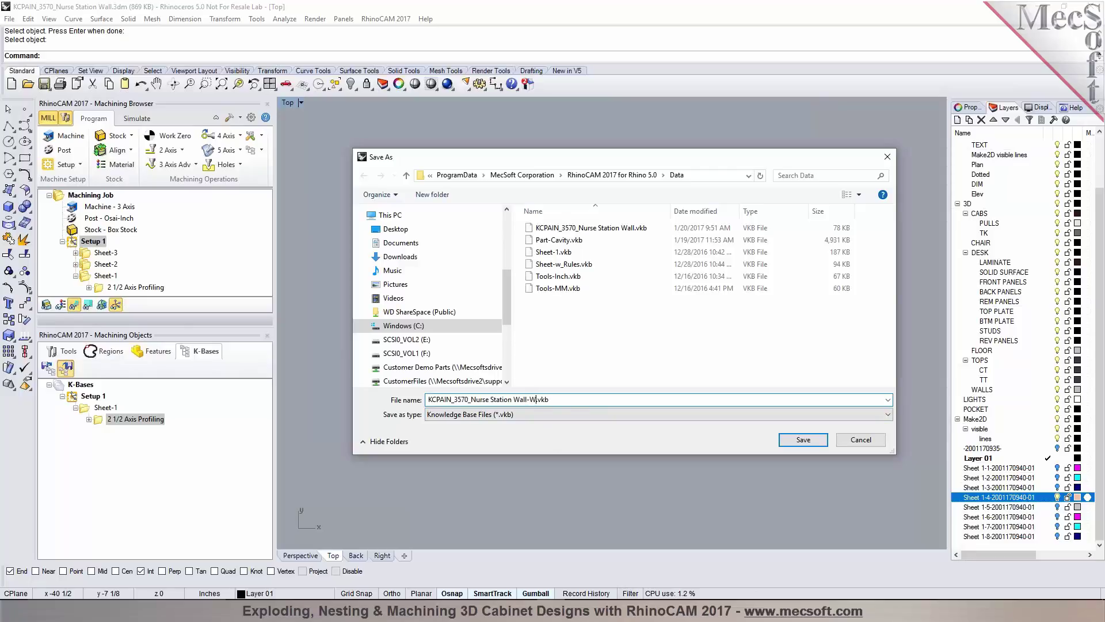
pyautogui.write('Rules')
# Save the -WRules knowledge base, declining to set missing selection rules now
pyautogui.click(801, 439)
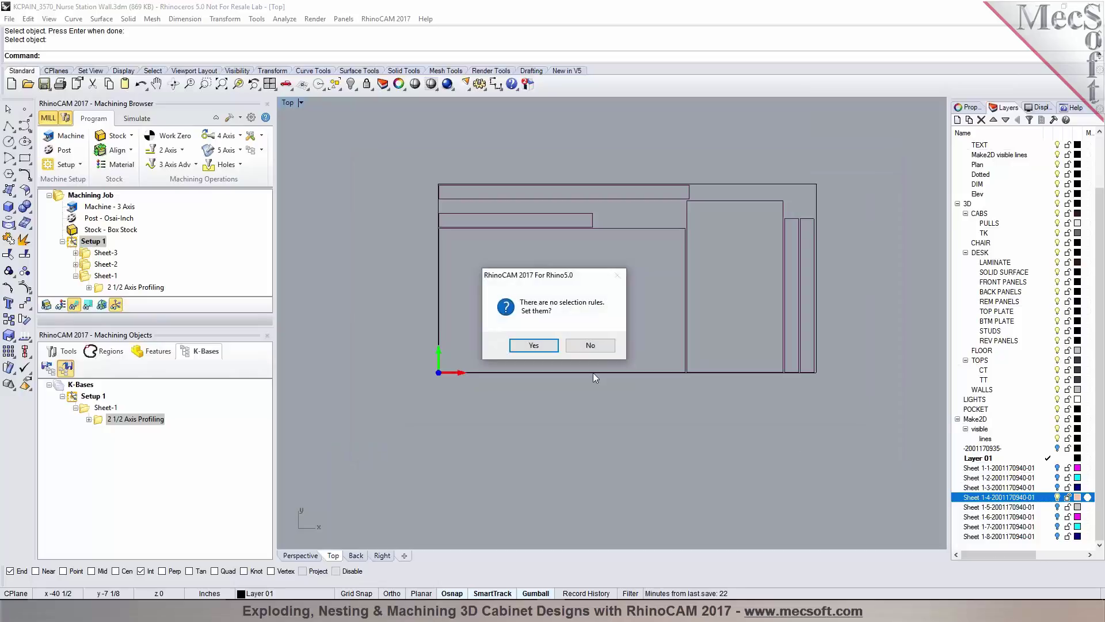
pyautogui.click(590, 345)
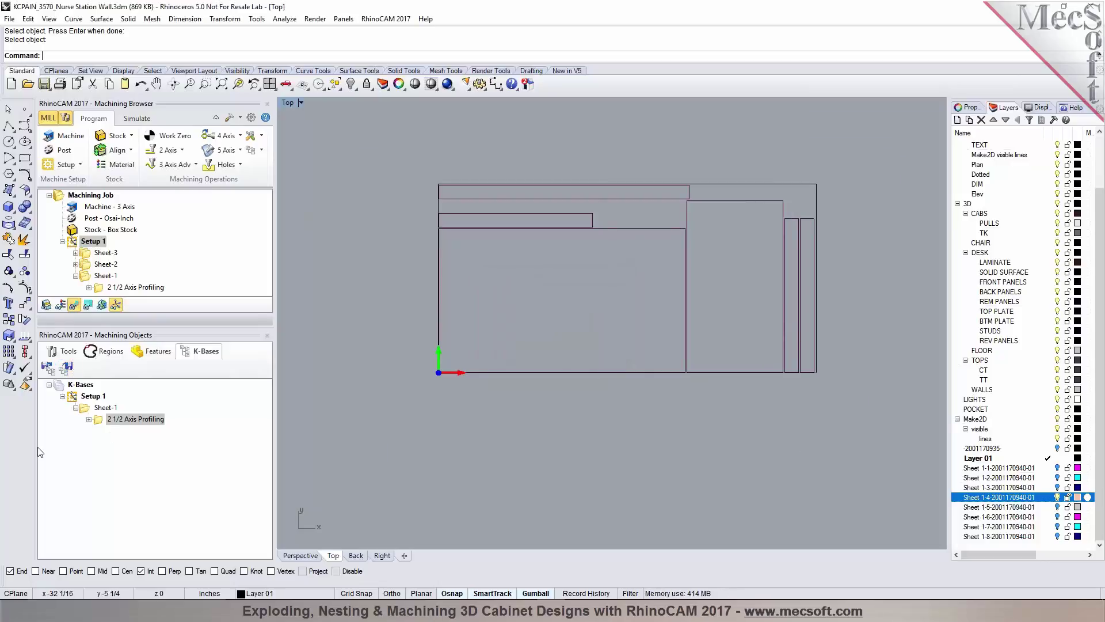
pyautogui.click(102, 423)
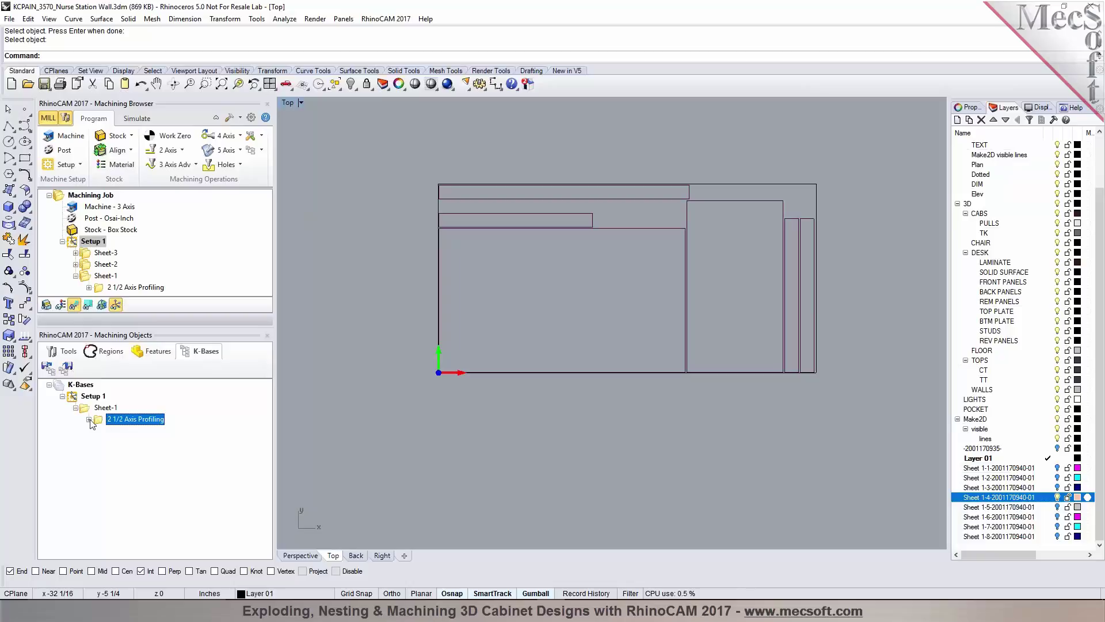
# Verify the profiling operation's colour filter in Selection Rules is unchanged, then select Setup 1
pyautogui.click(89, 420)
pyautogui.doubleClick(113, 432)
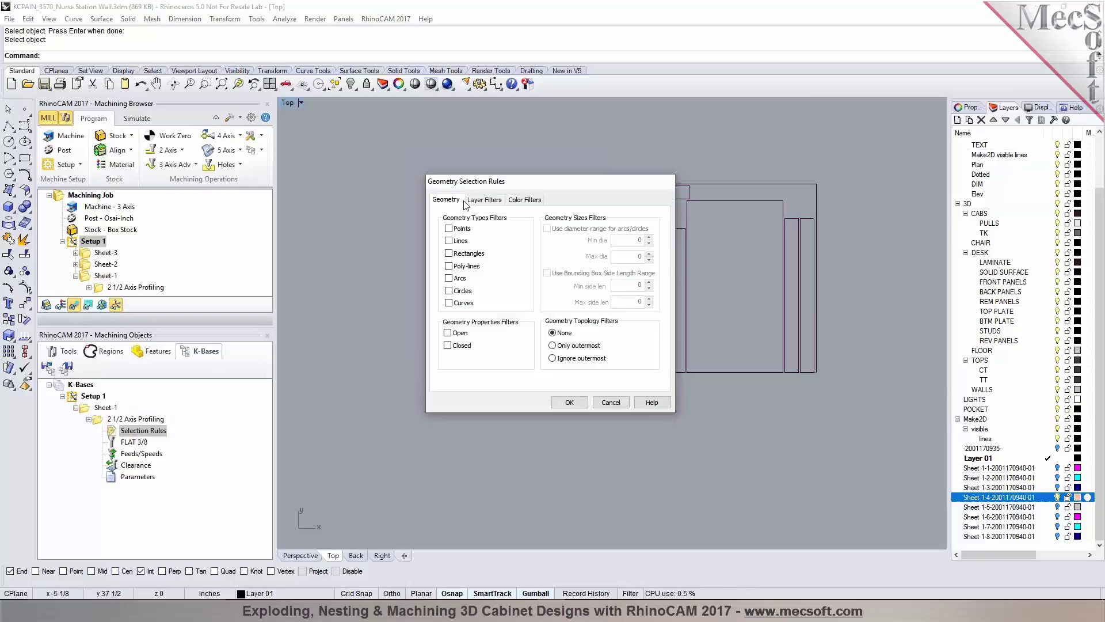
pyautogui.click(523, 200)
pyautogui.click(569, 402)
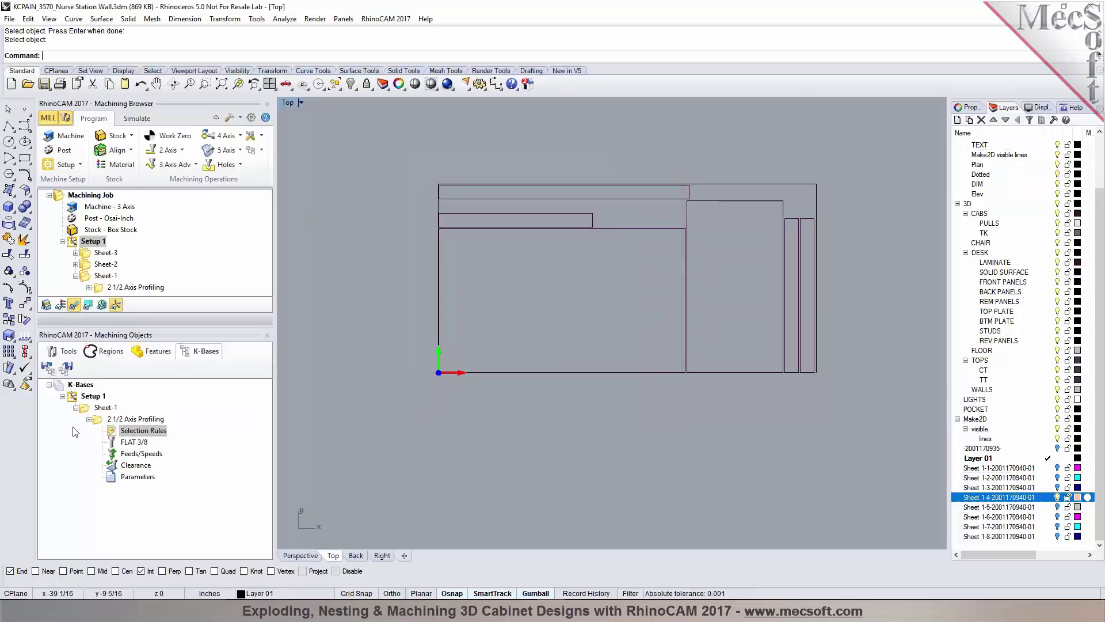
pyautogui.click(89, 419)
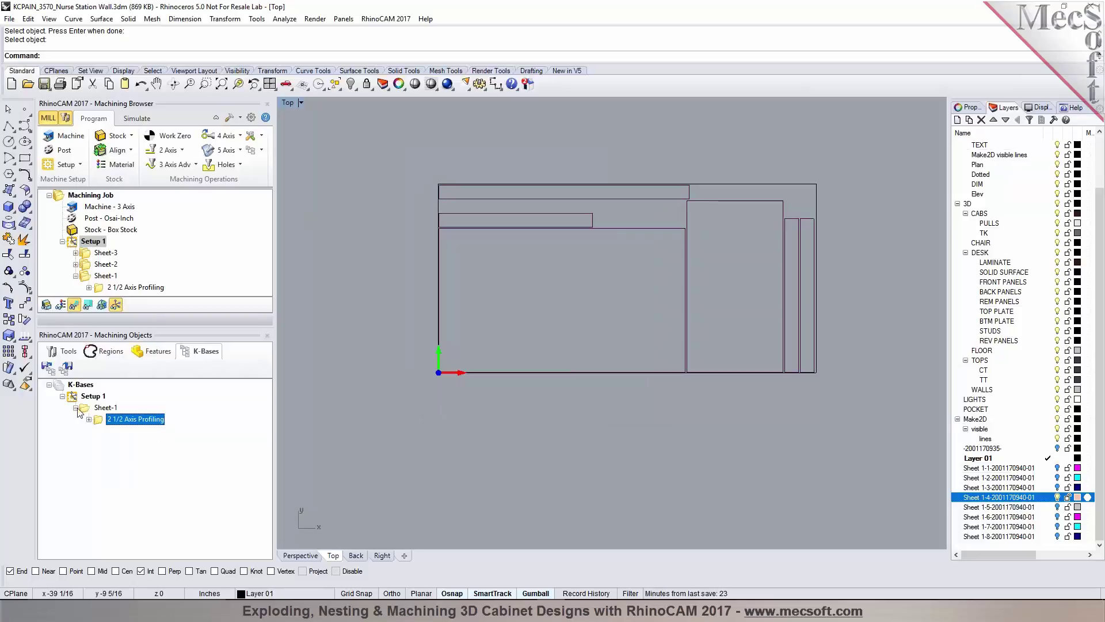
pyautogui.click(71, 243)
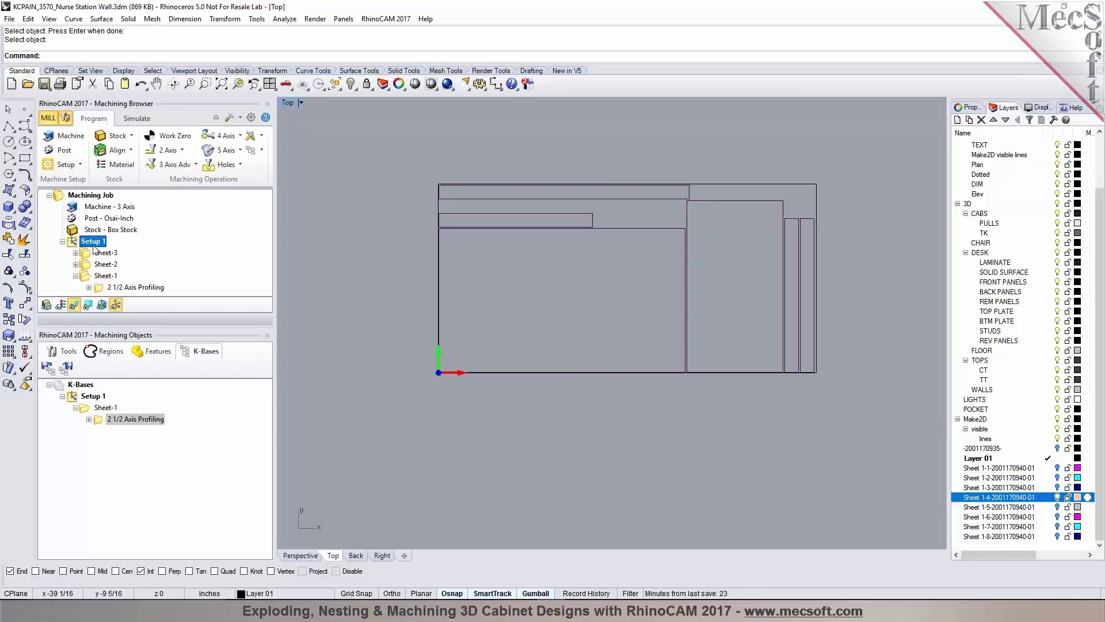
# Load KCPAIN_3570_Nurse Station Wall-WRules.vkb into the machining job
pyautogui.click(262, 151)
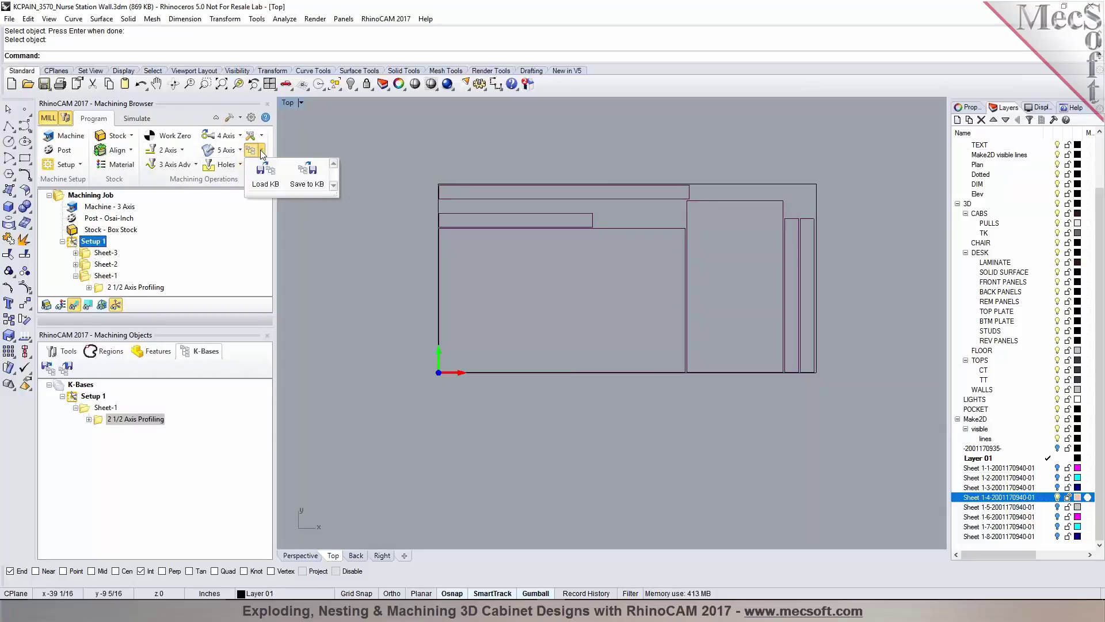
pyautogui.click(264, 167)
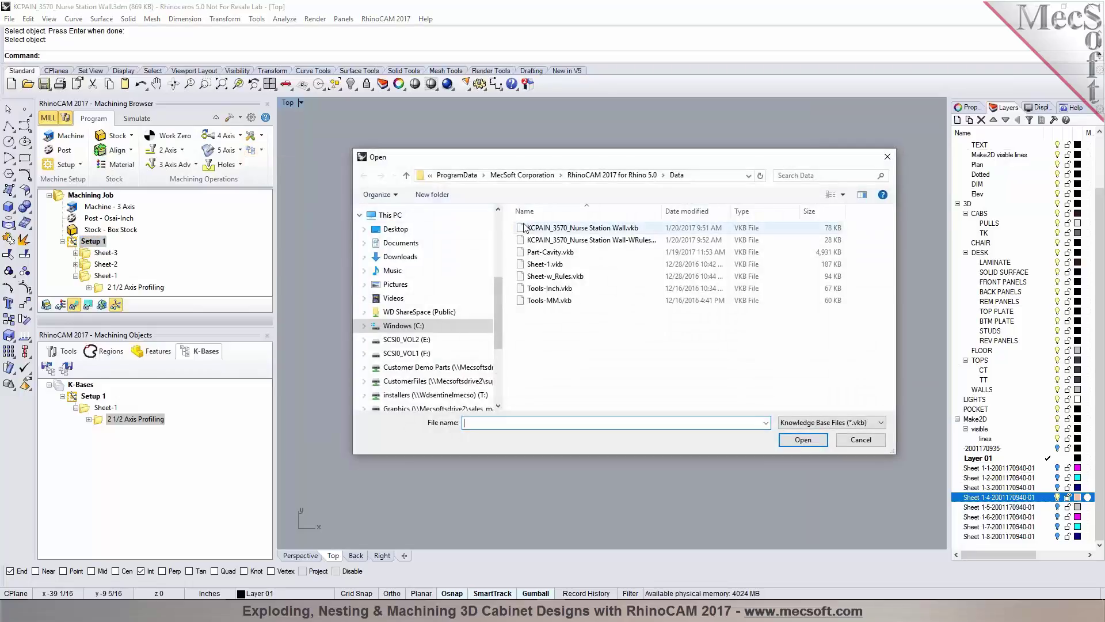
pyautogui.click(565, 240)
pyautogui.click(803, 439)
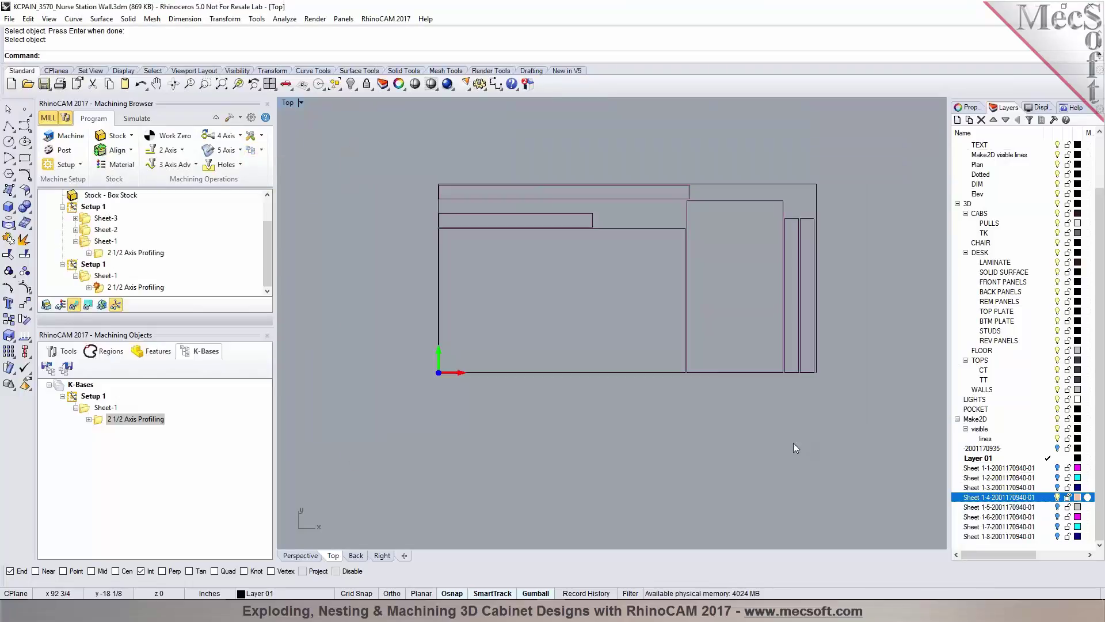
# Move 2 1/2 Axis Profiling under the new Setup 1, delete empty Sheet-1, and place the new Setup 1 above the original
pyautogui.click(118, 287)
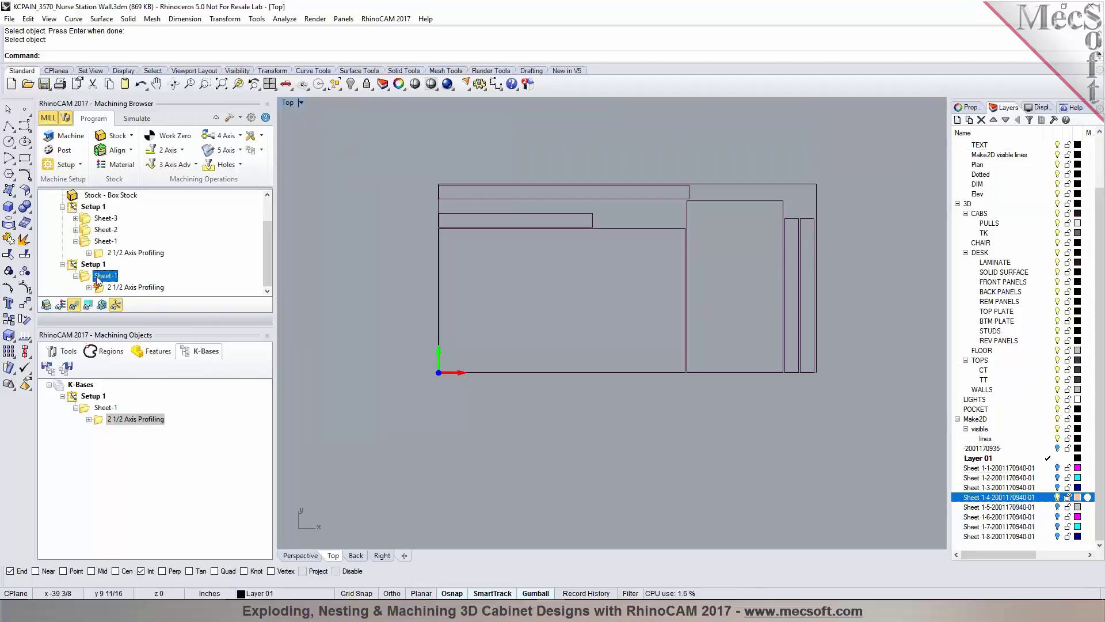
pyautogui.moveTo(97, 292); pyautogui.dragTo(91, 265)
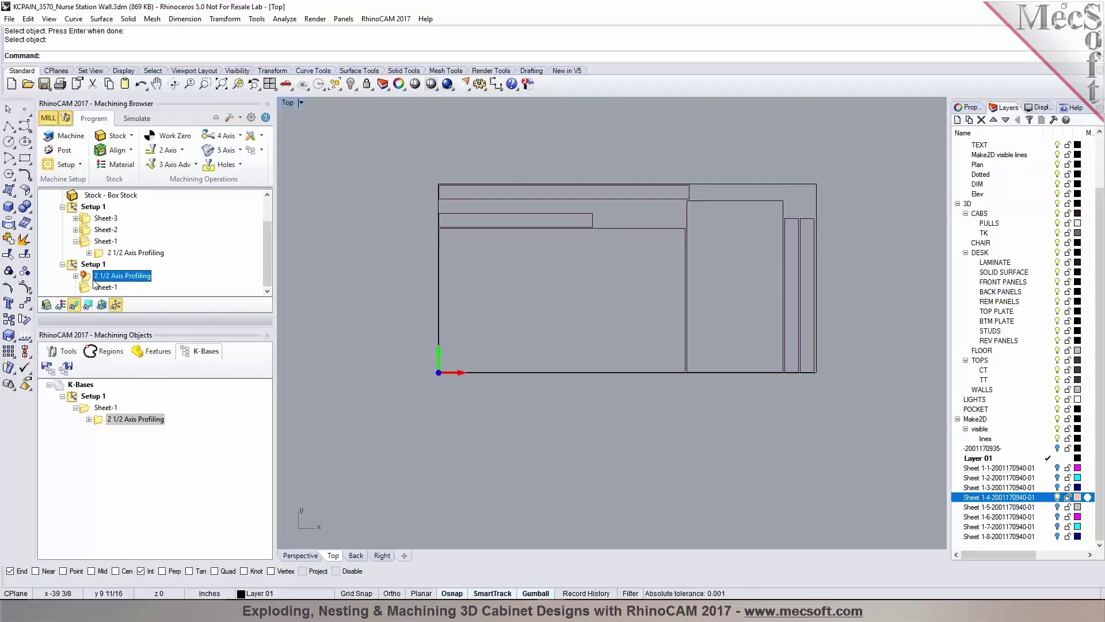
pyautogui.press('Delete')
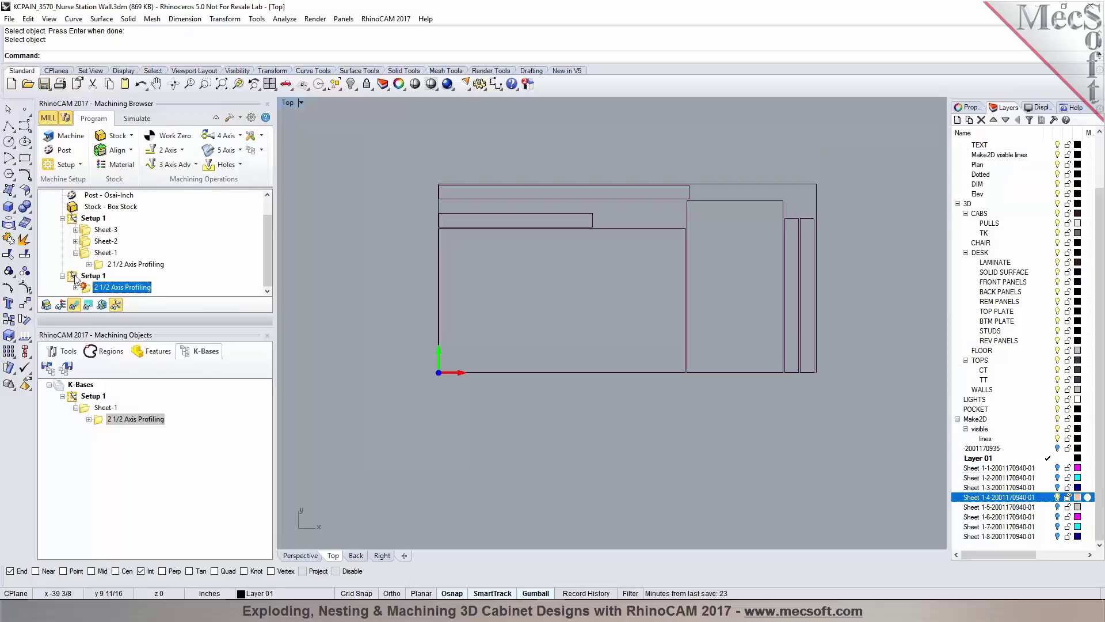
pyautogui.click(62, 218)
pyautogui.click(75, 253)
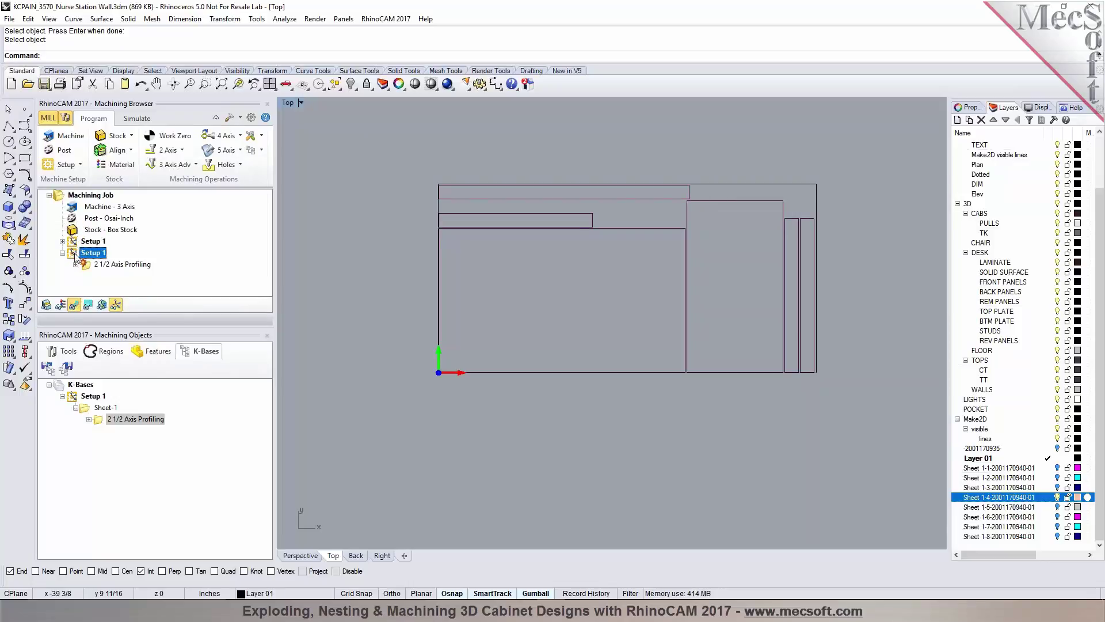
pyautogui.moveTo(72, 254); pyautogui.dragTo(86, 240)
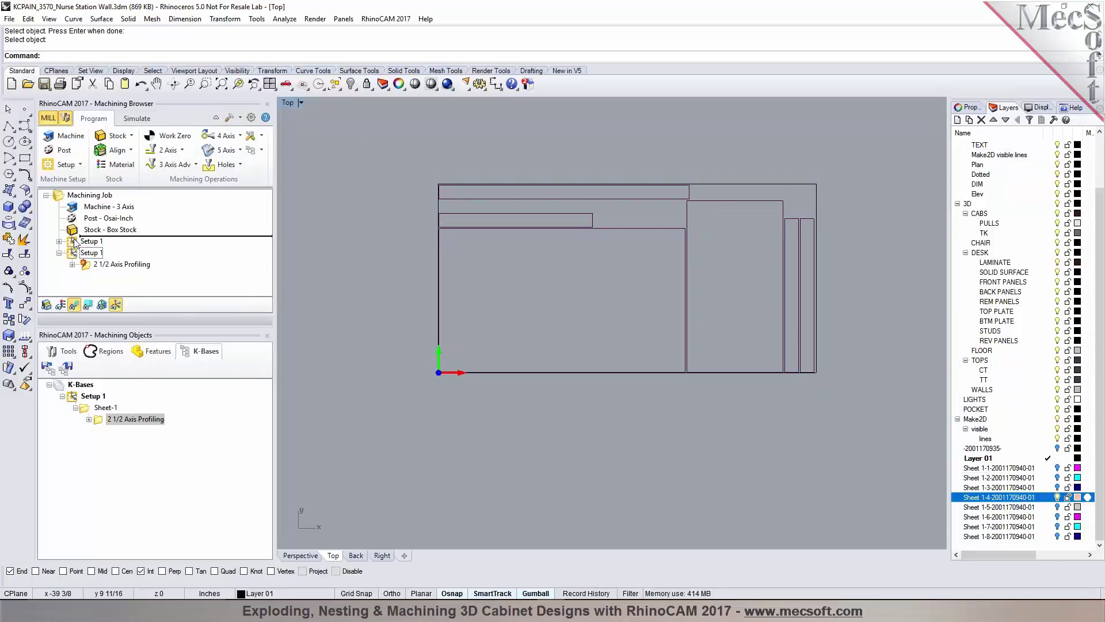
# Save the operation over the existing KCPAIN_3570_Nurse Station Wall.vkb, replacing it
pyautogui.click(261, 150)
pyautogui.click(305, 173)
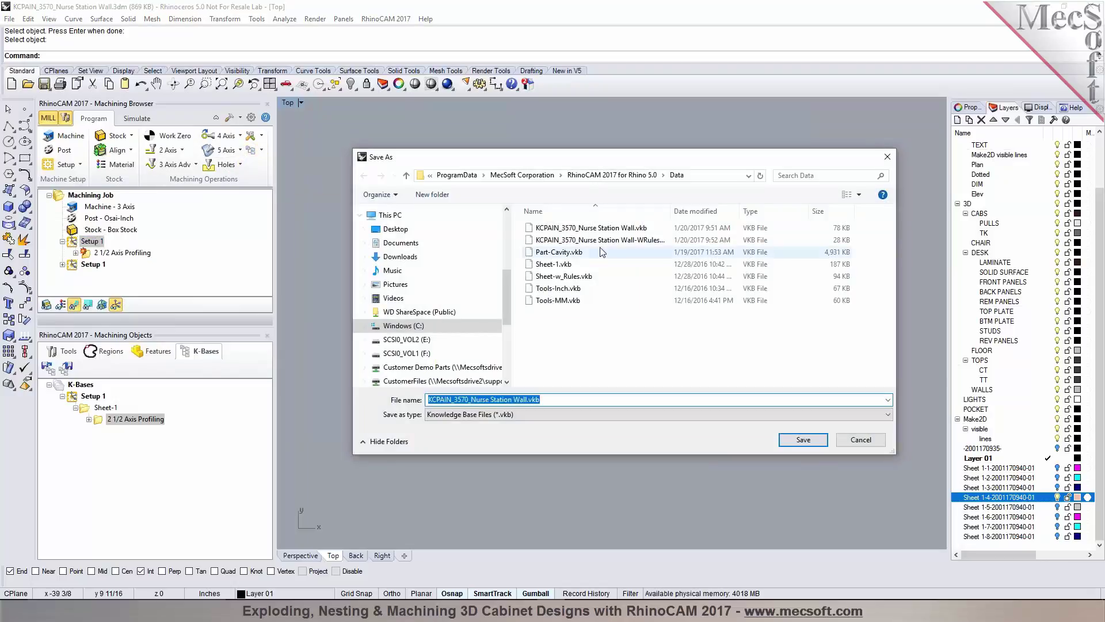
pyautogui.click(803, 440)
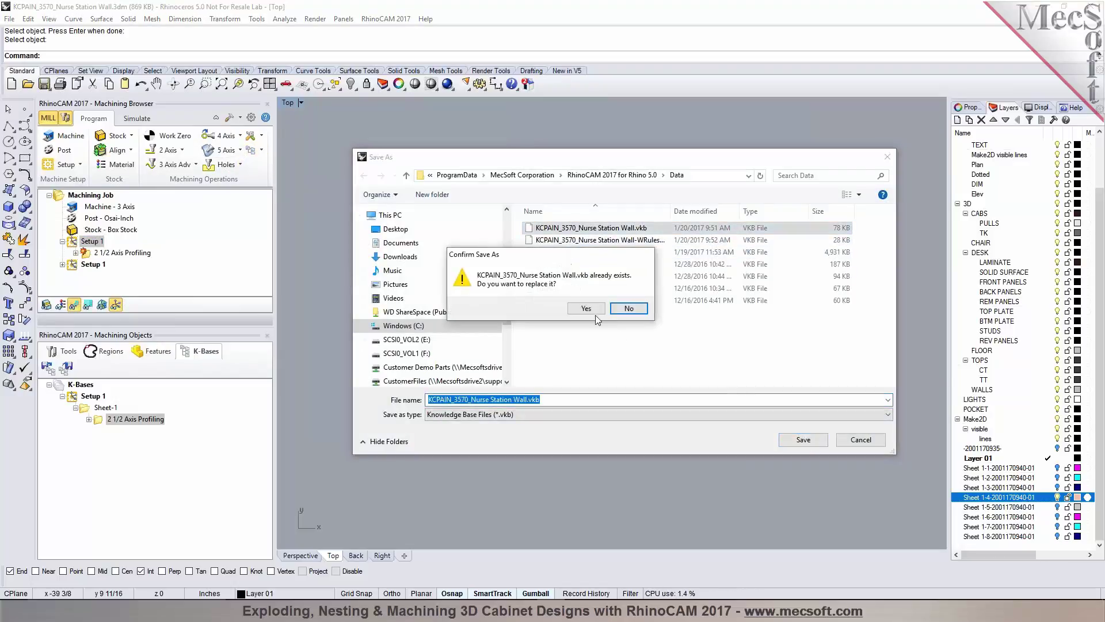
pyautogui.click(593, 310)
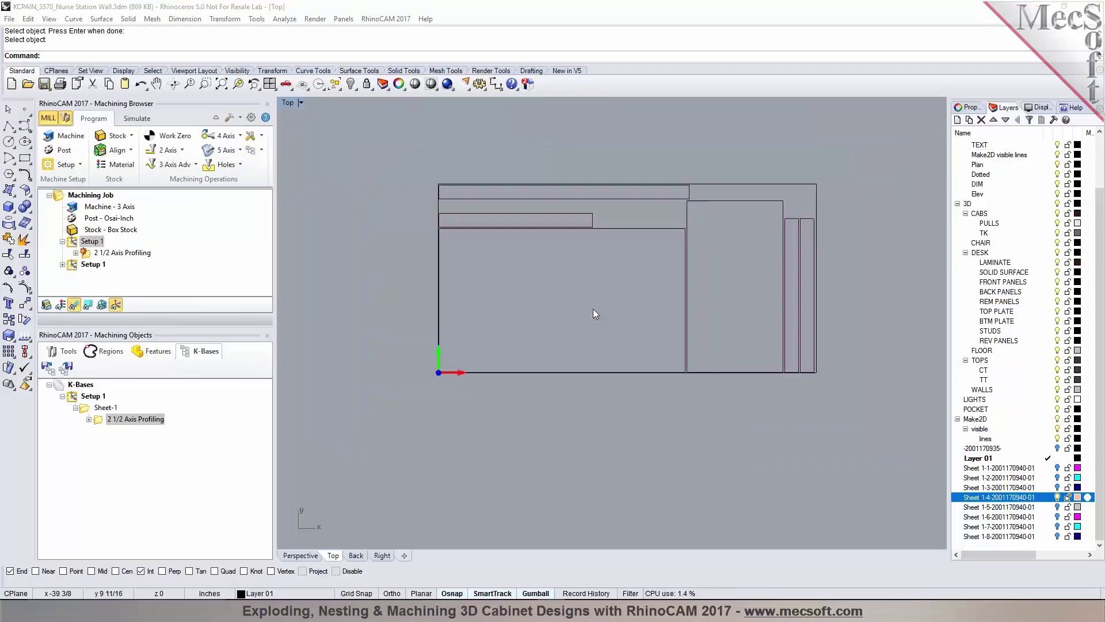
# Load KCPAIN_3570_Nurse Station Wall.vkb into K-Bases and delete the extra Setup 1 with Sheets 1-3
pyautogui.click(48, 368)
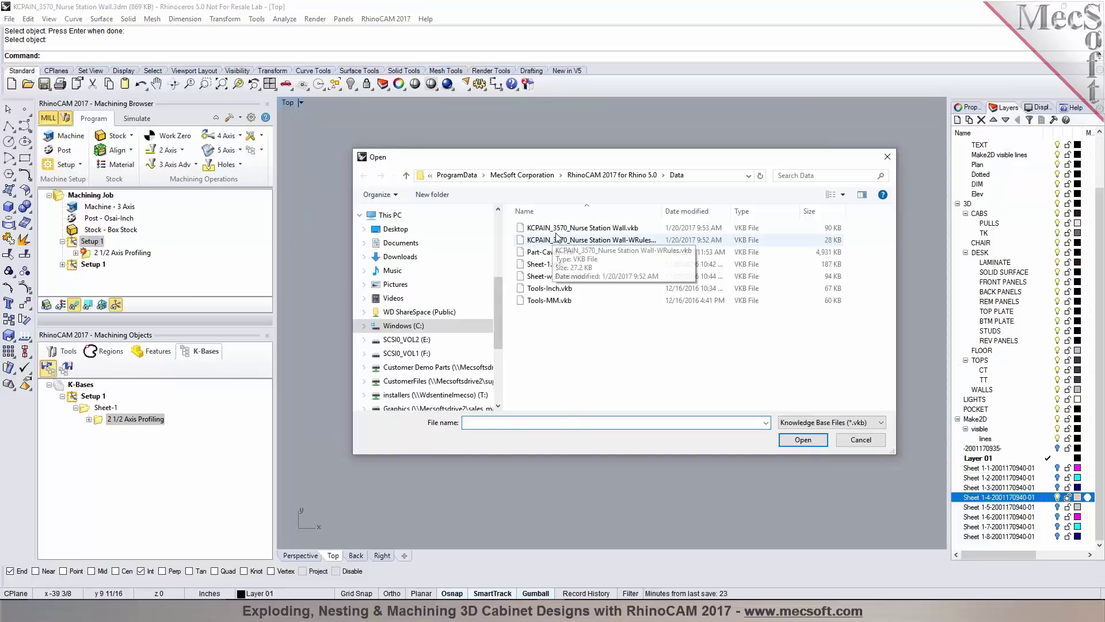
pyautogui.click(581, 228)
pyautogui.click(804, 439)
pyautogui.click(79, 423)
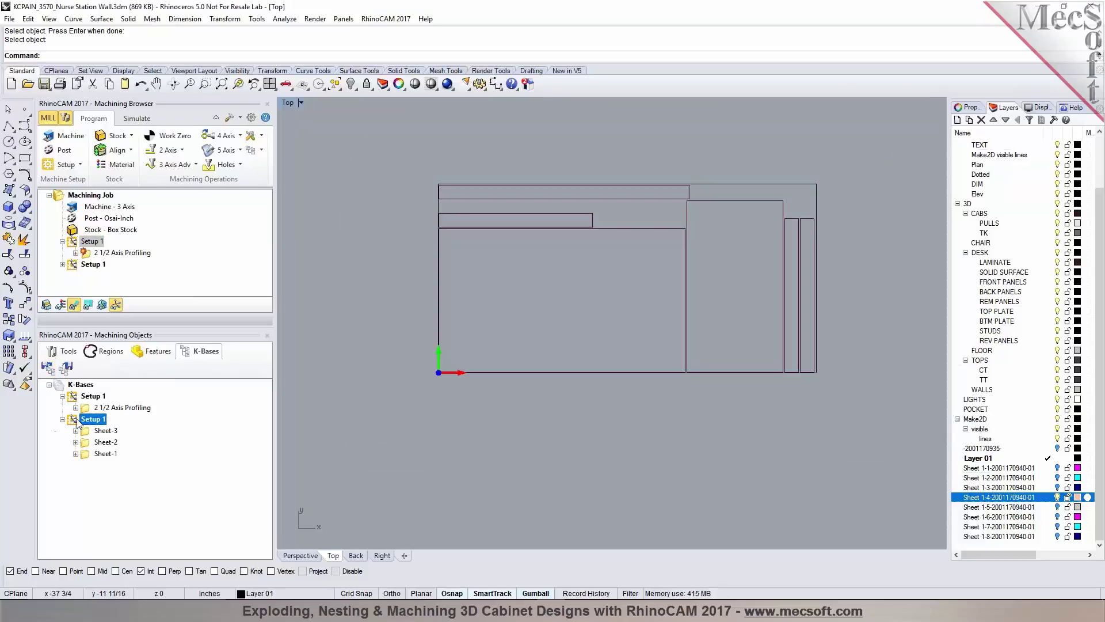
pyautogui.press('Delete')
# Confirm the colour 400040 selection filter, then save over the -WRules.vkb file
pyautogui.doubleClick(95, 409)
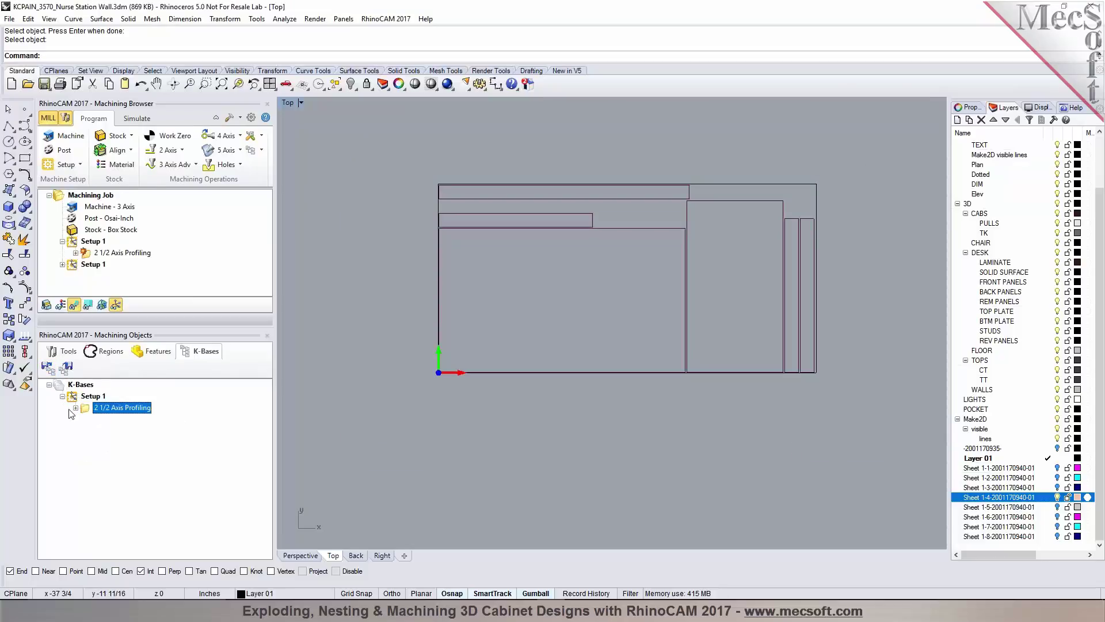
pyautogui.doubleClick(100, 421)
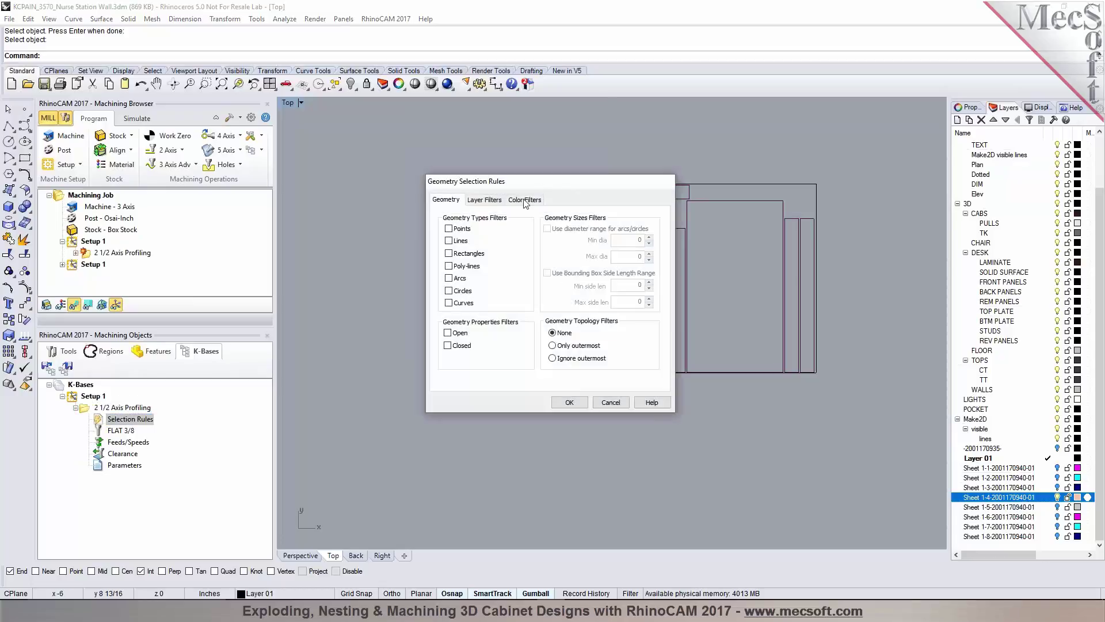
pyautogui.click(525, 201)
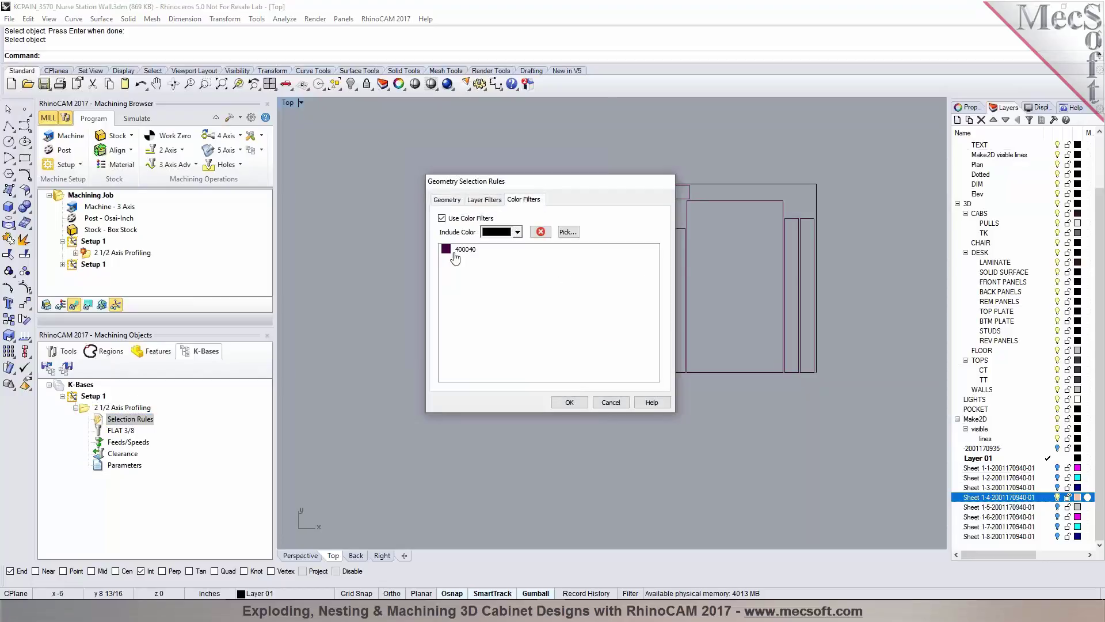
pyautogui.click(566, 403)
pyautogui.click(69, 369)
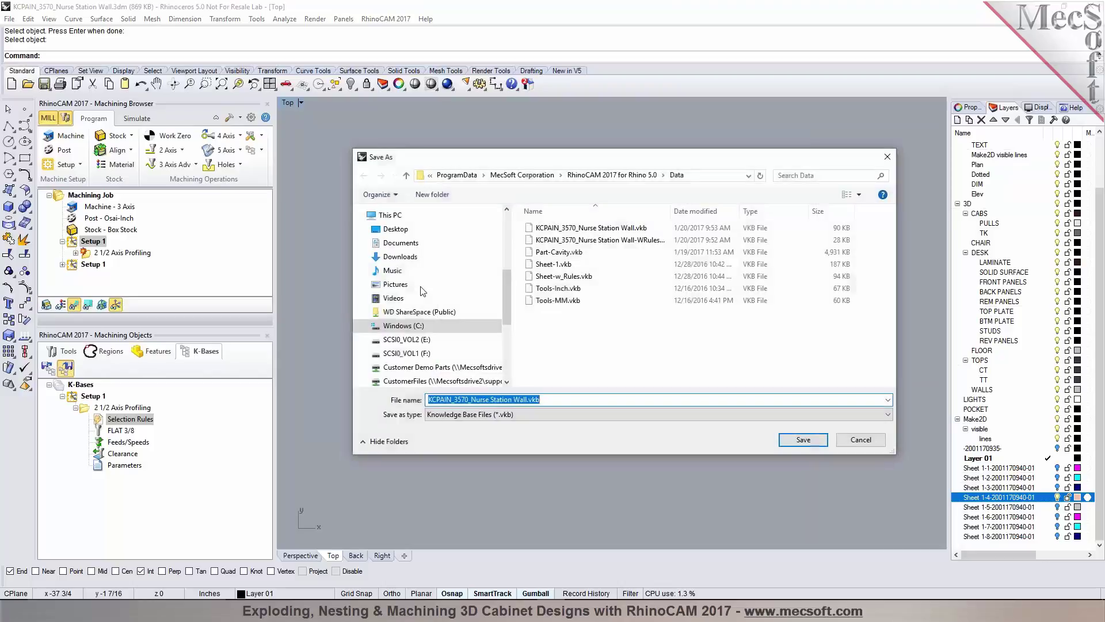
pyautogui.click(602, 240)
pyautogui.click(810, 435)
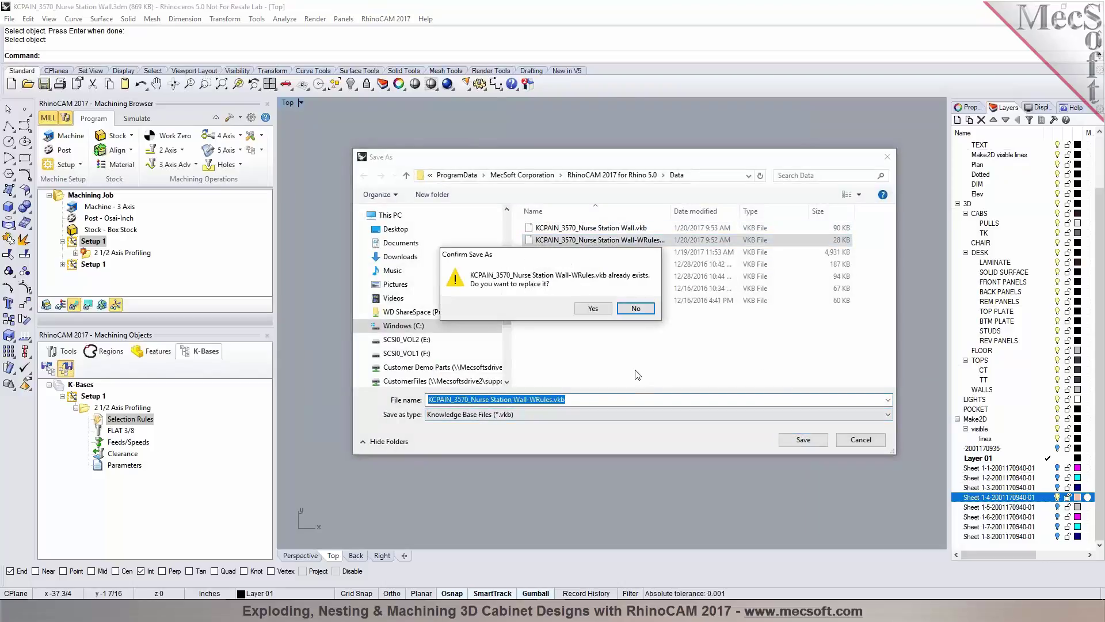
pyautogui.click(596, 310)
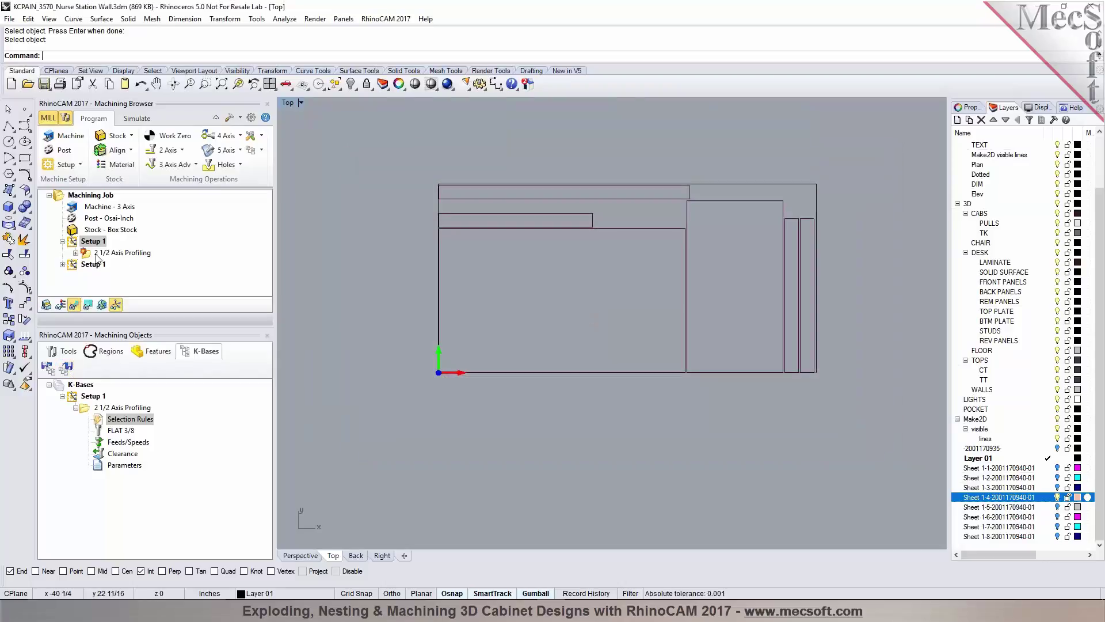
# With Setup 1 selected, load KCPAIN_3570_Nurse Station Wall-WRules.vkb and inspect the added profiling operation
pyautogui.click(115, 253)
pyautogui.click(85, 242)
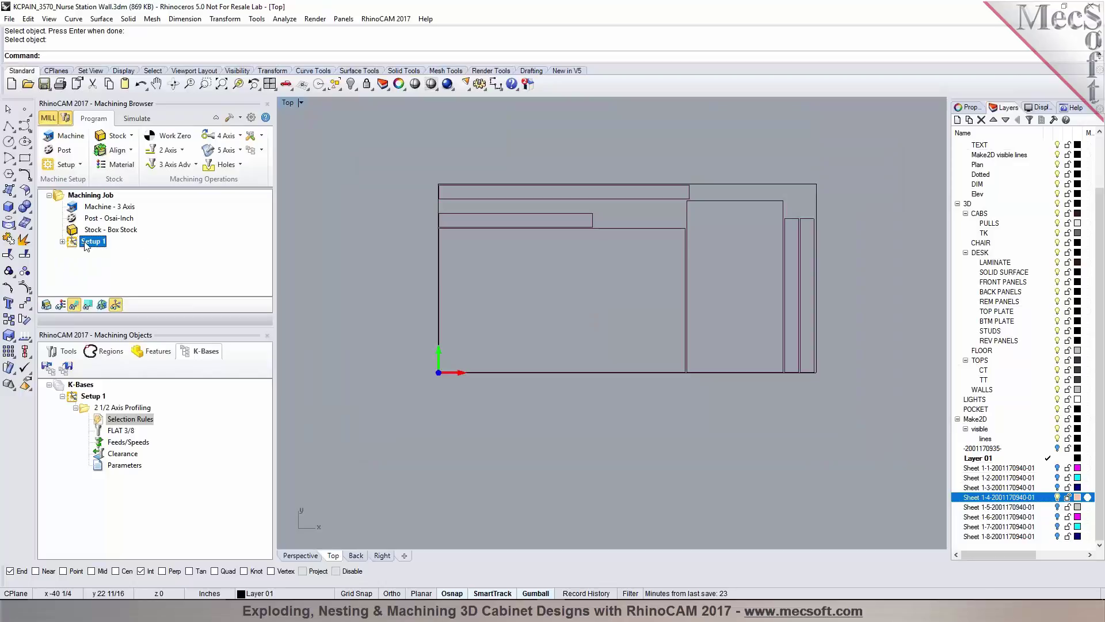
pyautogui.click(261, 150)
pyautogui.click(288, 172)
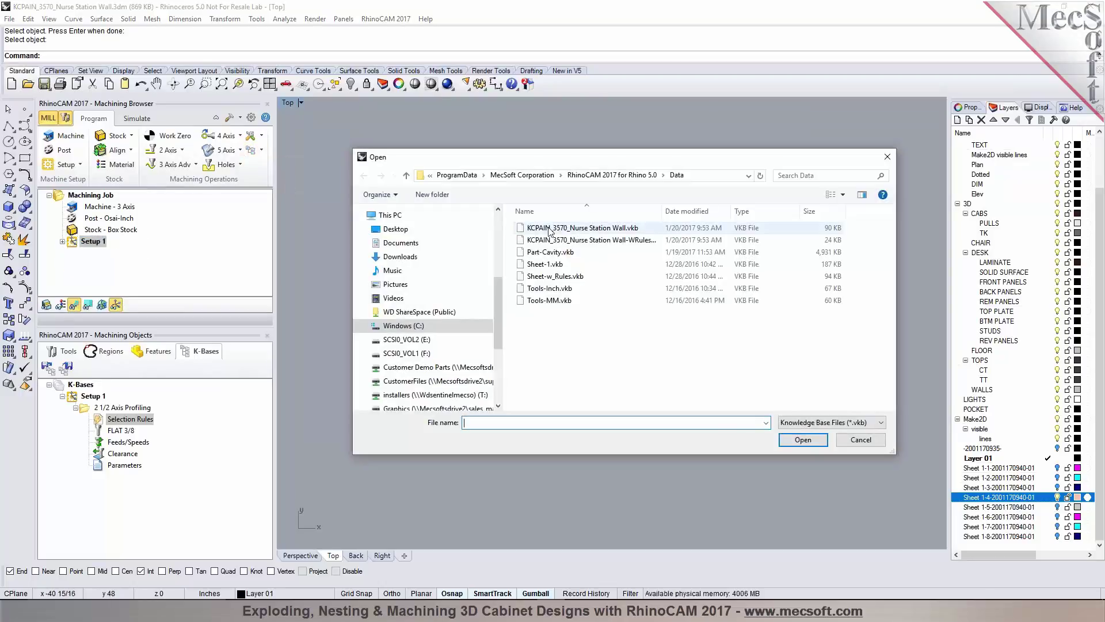
pyautogui.click(570, 240)
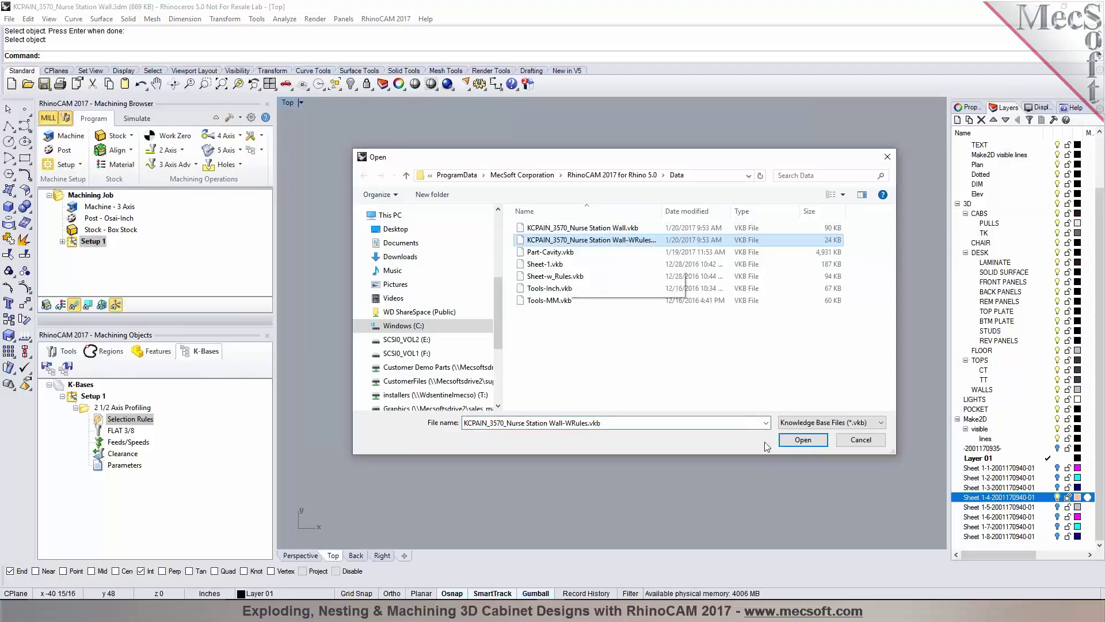
pyautogui.click(789, 442)
pyautogui.click(121, 287)
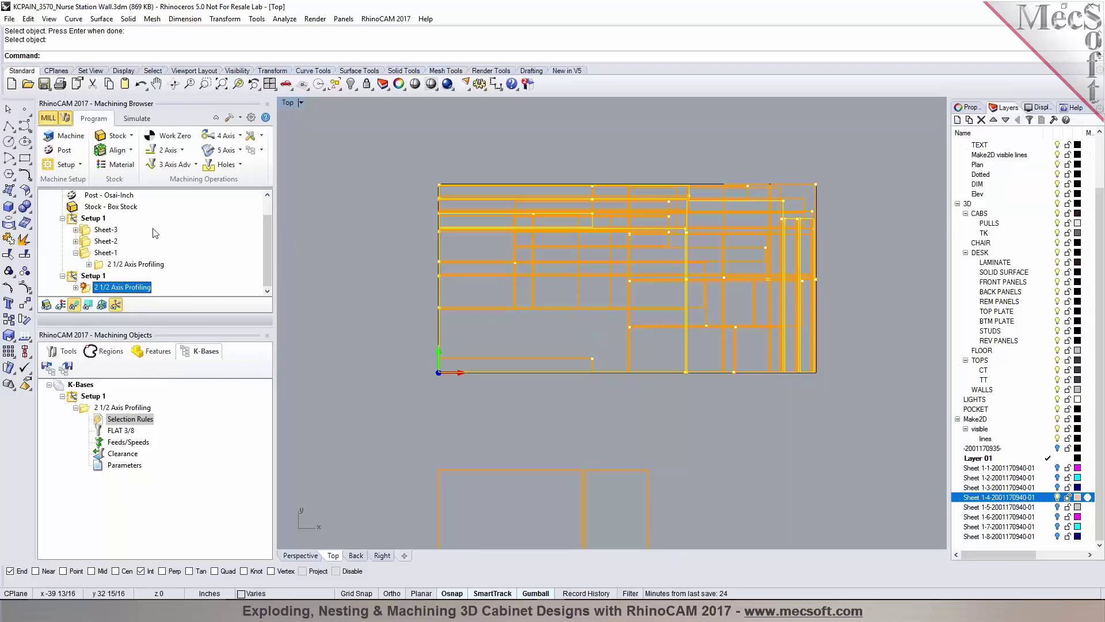
pyautogui.click(113, 199)
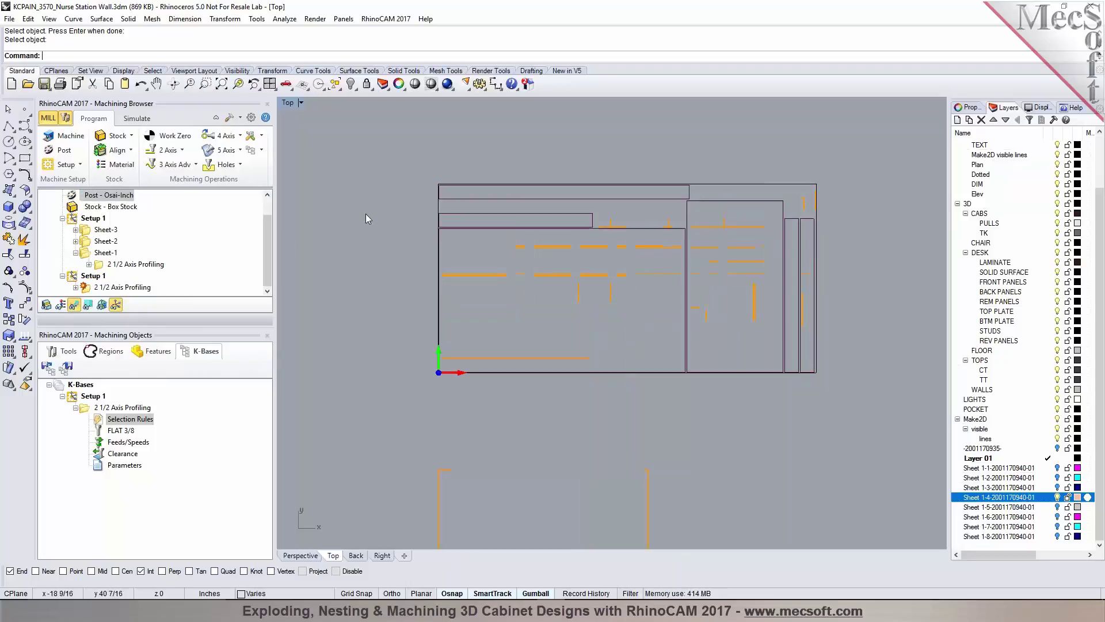
# Select all curves on the Sheet 1-4 layer and export them as Sheet4
pyautogui.rightClick(1012, 500)
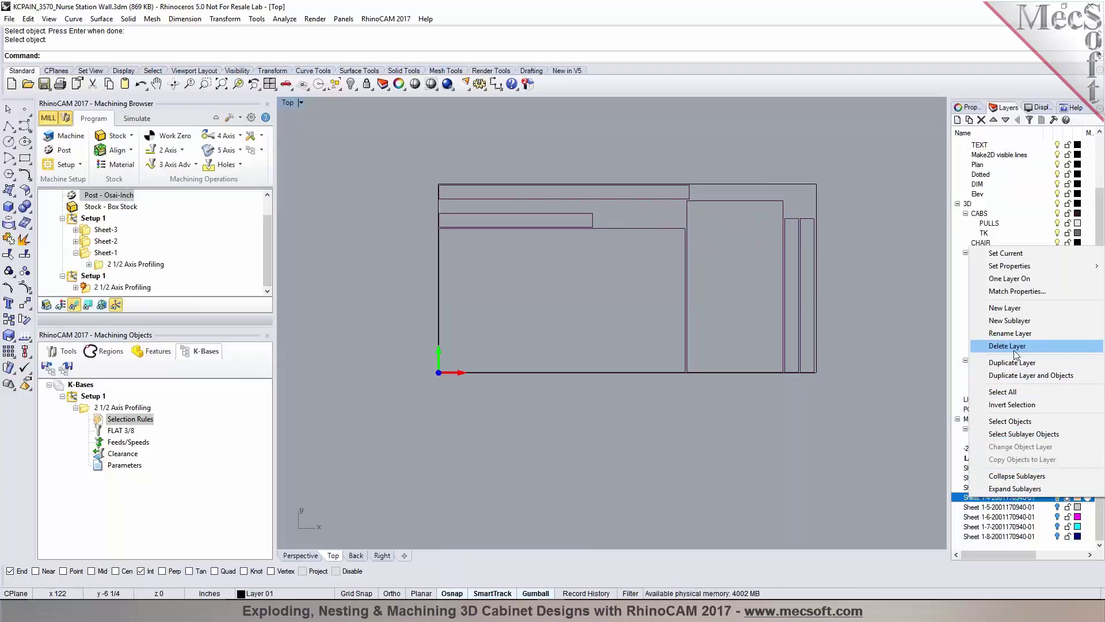
pyautogui.click(1011, 421)
pyautogui.rightClick(44, 84)
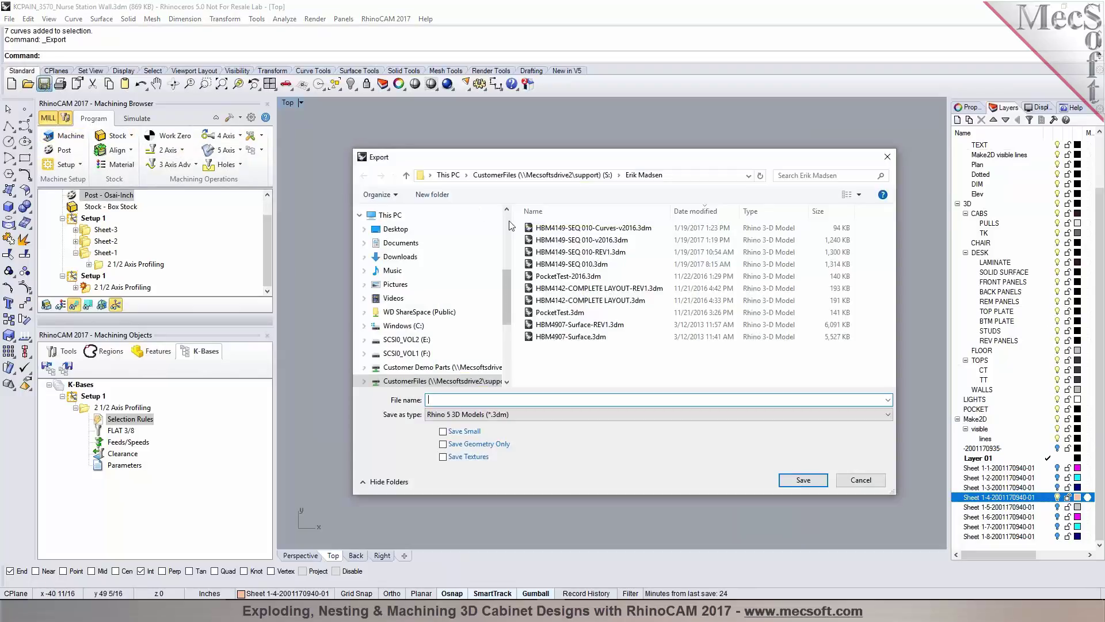
pyautogui.click(507, 222)
pyautogui.click(405, 335)
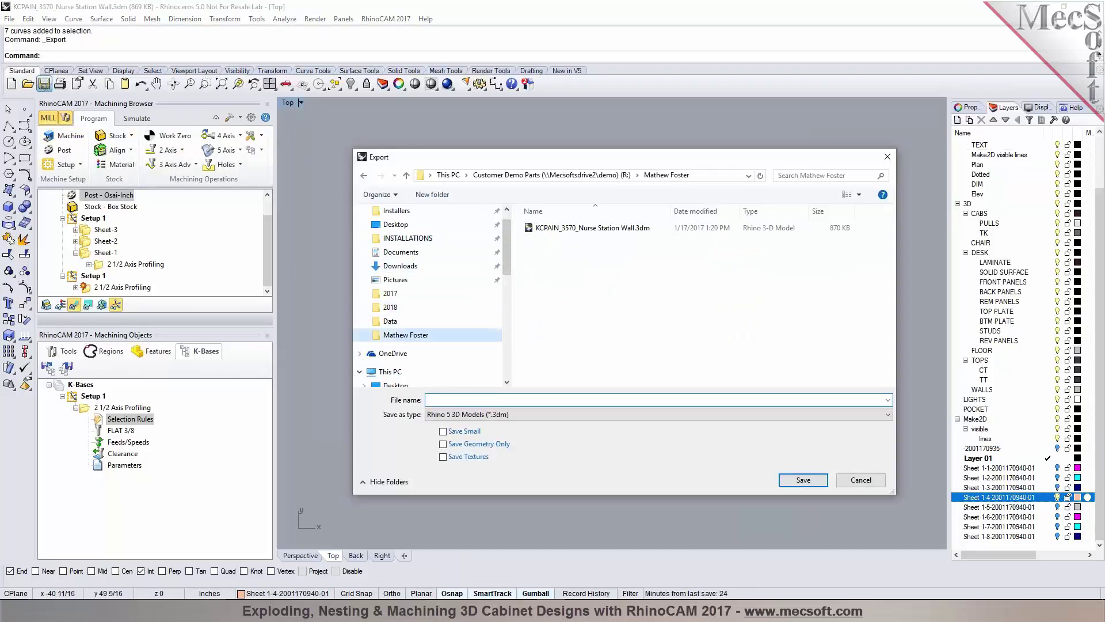
pyautogui.click(445, 397)
pyautogui.write('heet')
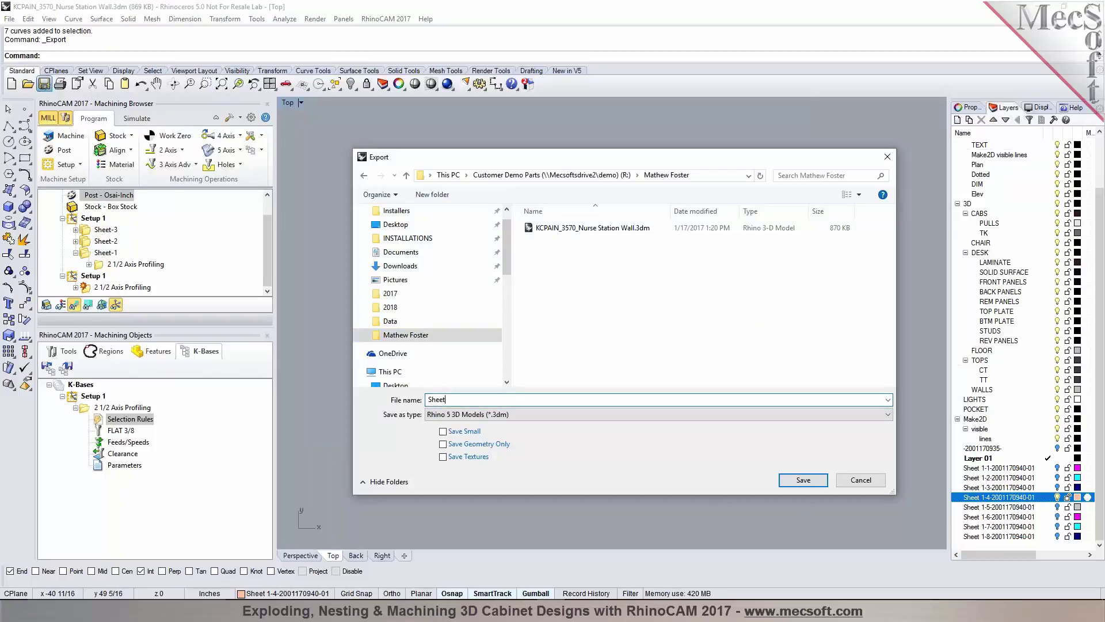
pyautogui.write('4')
pyautogui.press('Return')
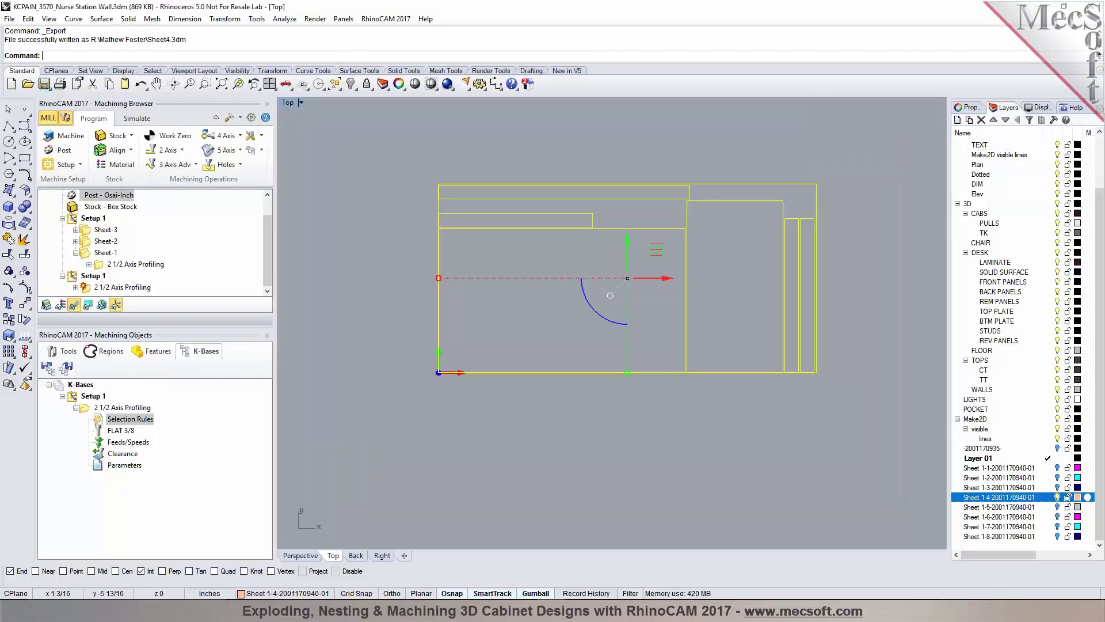
# Save the wall drawing, open Sheet4.3dm, and choose Box Stock for its job
pyautogui.click(30, 89)
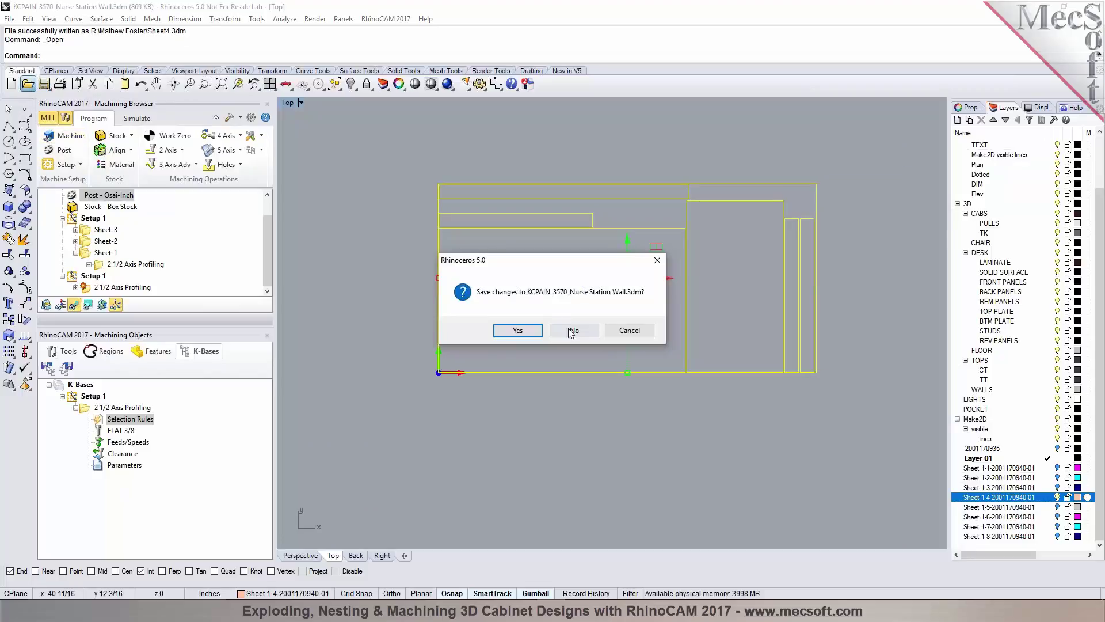
pyautogui.click(533, 334)
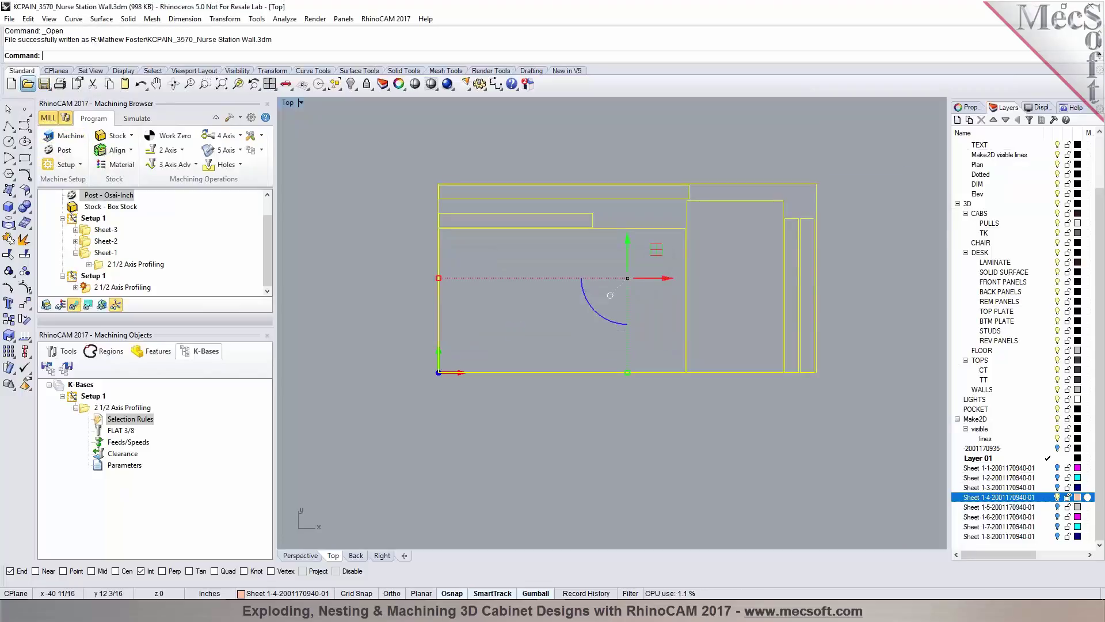
pyautogui.click(545, 251)
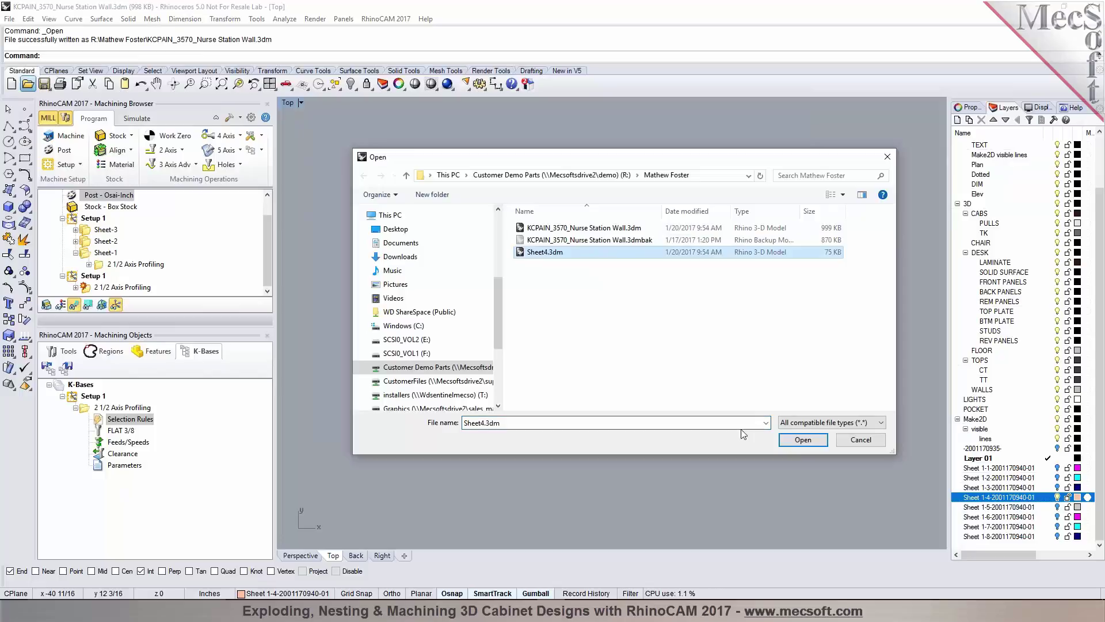
pyautogui.click(783, 439)
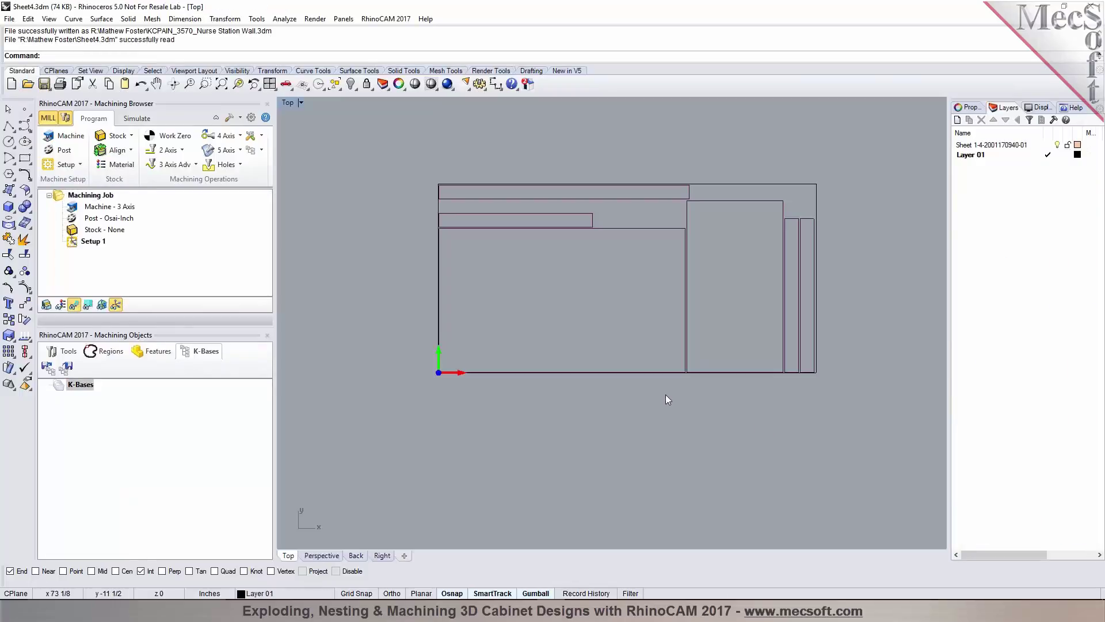
pyautogui.click(118, 138)
pyautogui.click(129, 152)
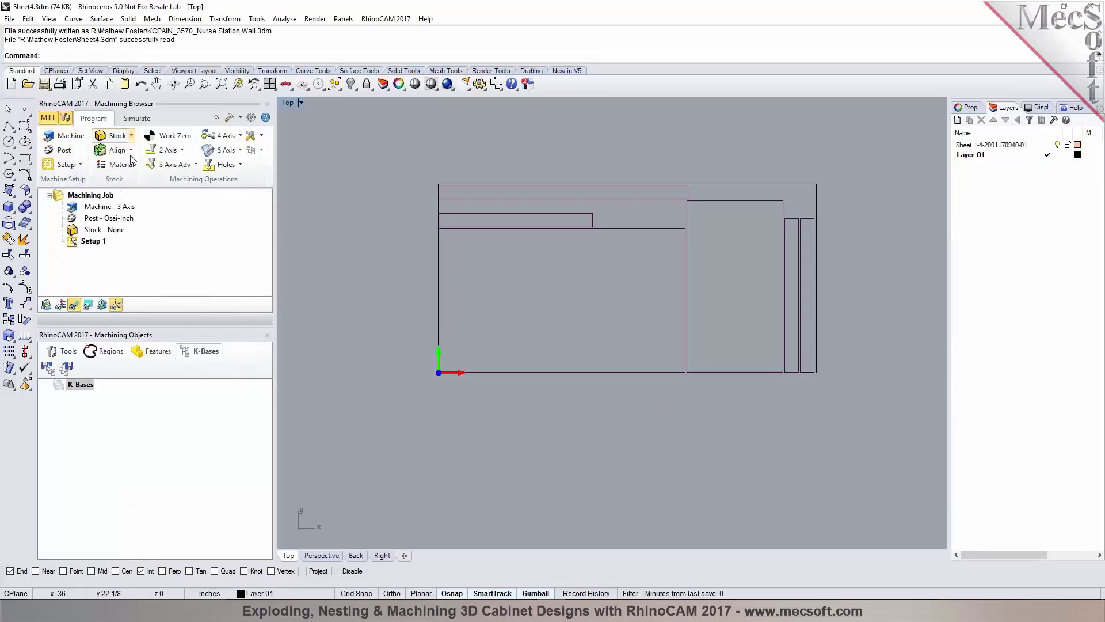
# Accept the box stock, load the -WRules knowledge base into Sheet4, and generate the profiling toolpath
pyautogui.click(127, 390)
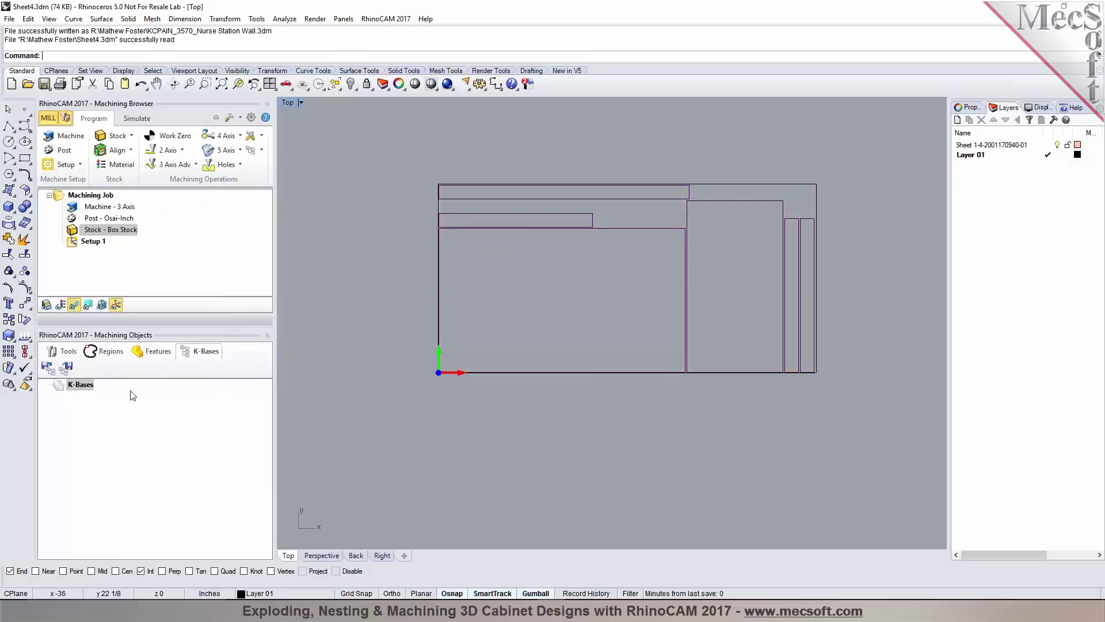
pyautogui.click(261, 136)
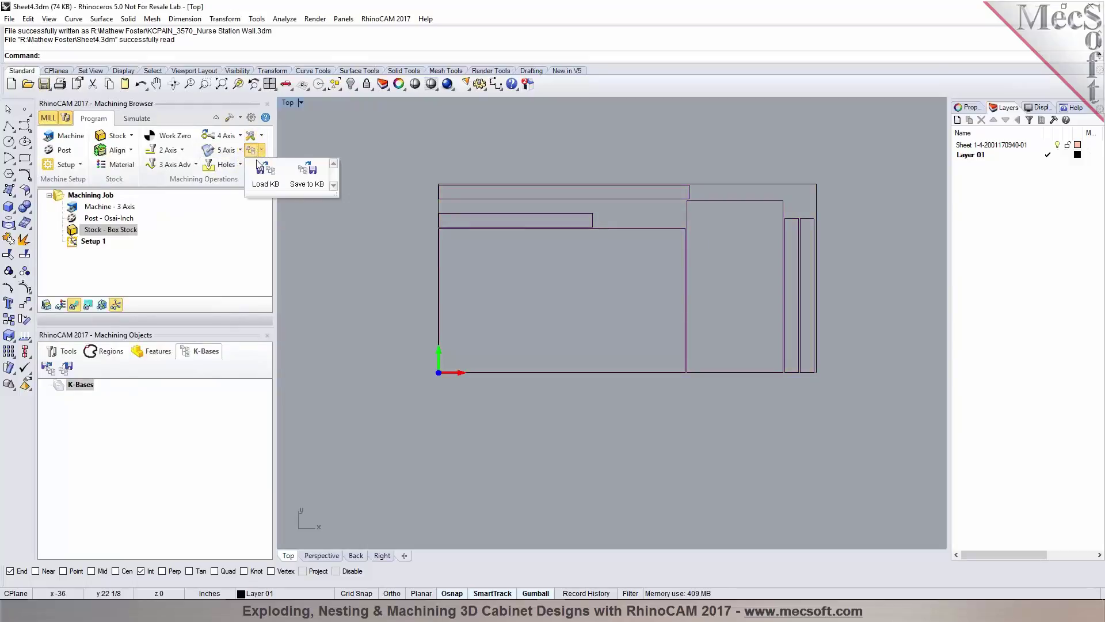
pyautogui.click(271, 178)
pyautogui.click(576, 239)
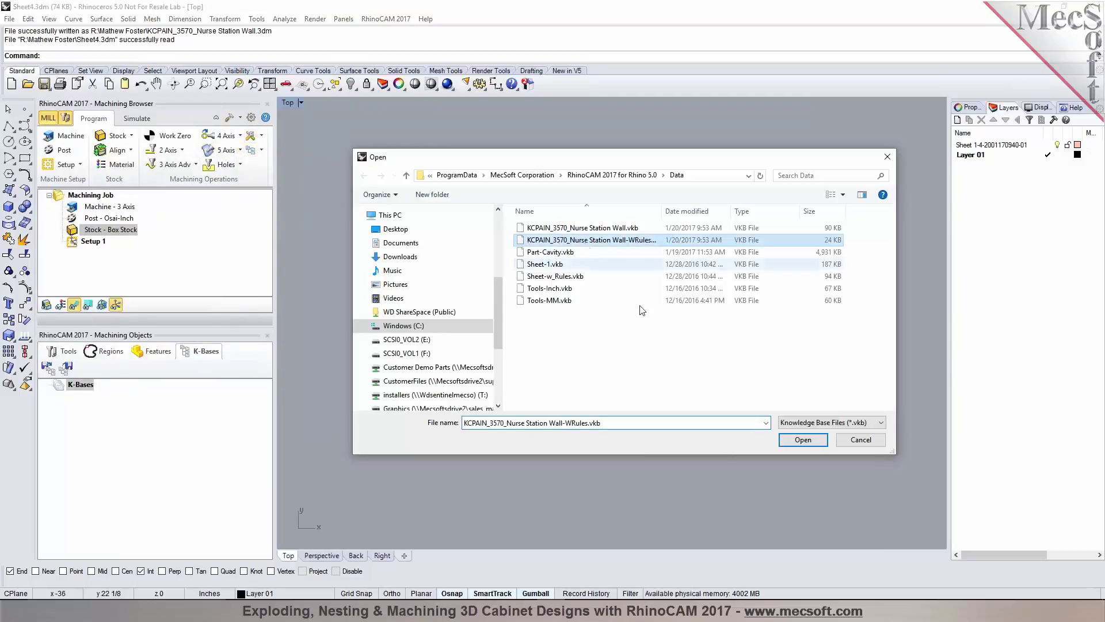
pyautogui.click(803, 440)
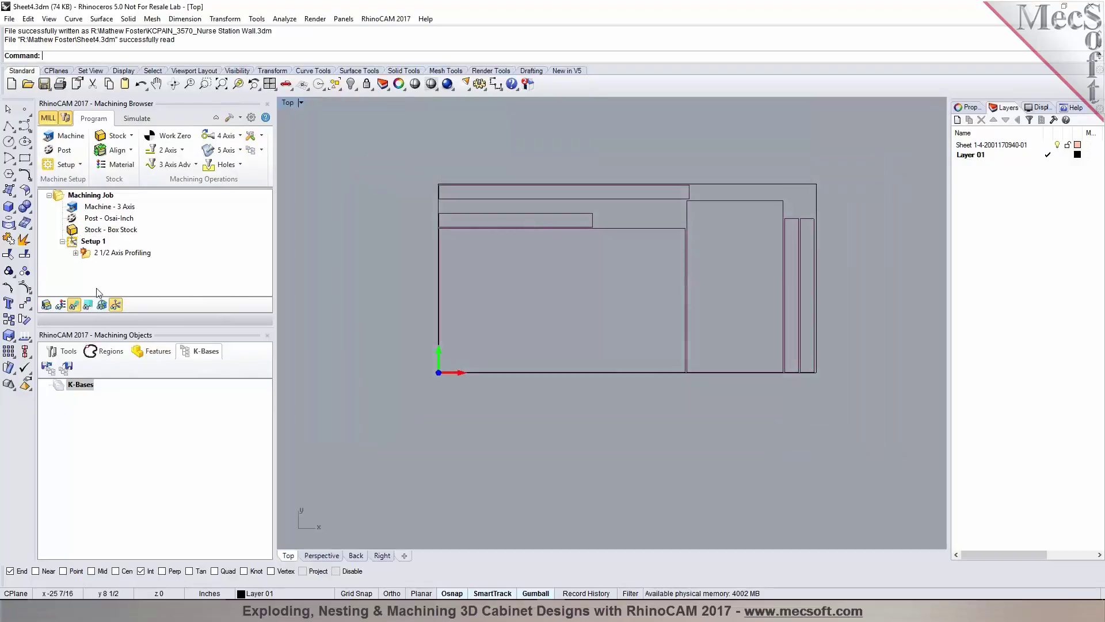
pyautogui.click(109, 253)
pyautogui.rightClick(96, 257)
pyautogui.click(111, 274)
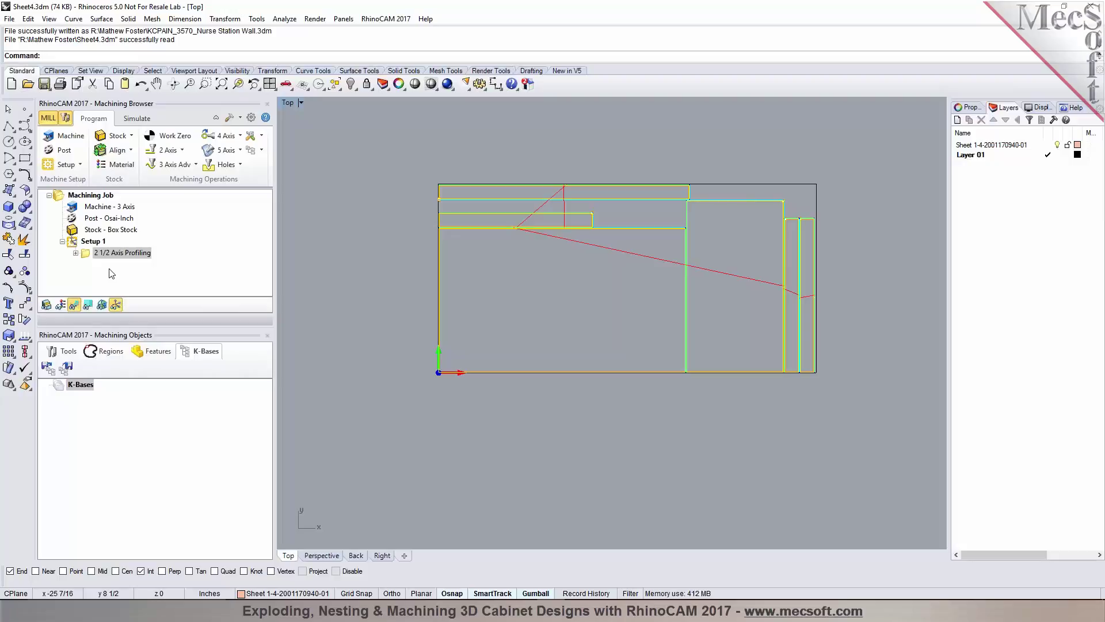
# Post Setup 1 to G-code as Sheet4_Setup 1.nc and review it in Notepad
pyautogui.rightClick(92, 242)
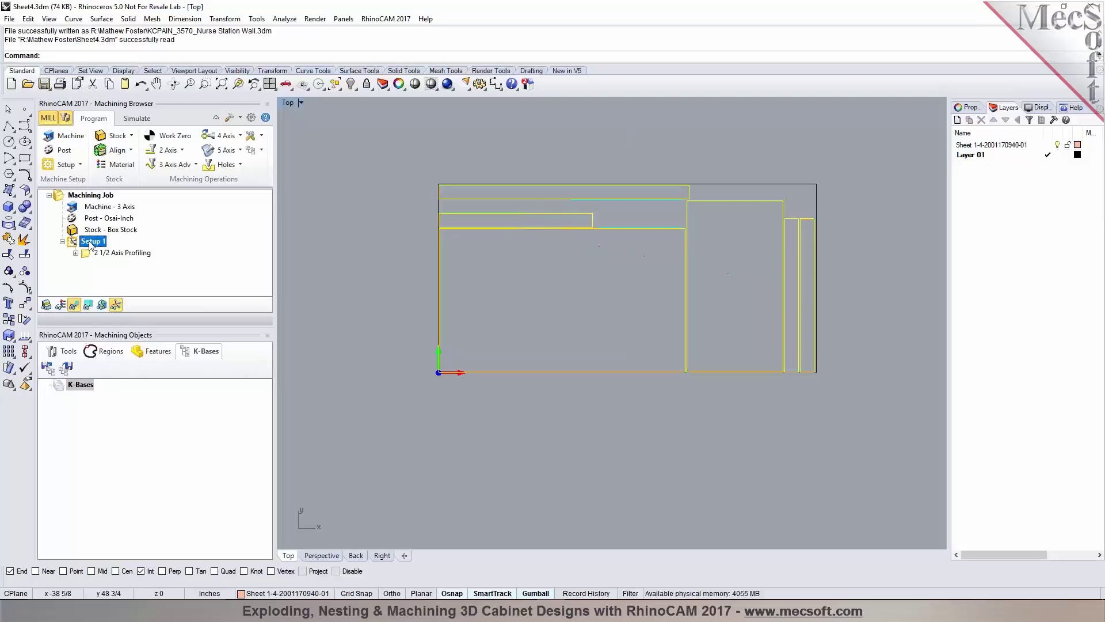
pyautogui.click(117, 267)
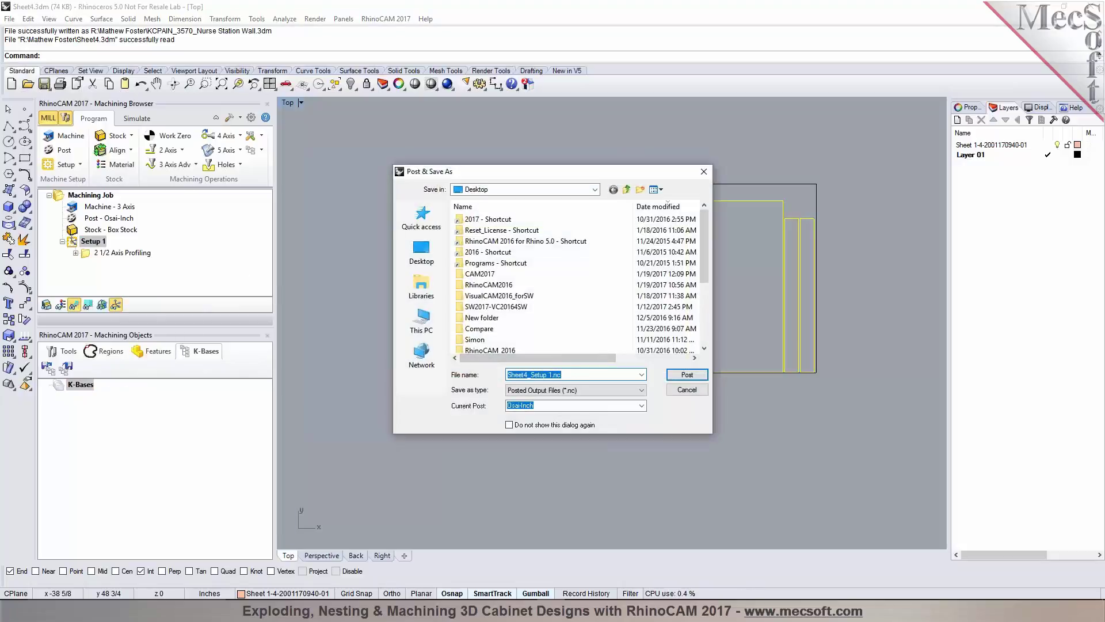
pyautogui.click(686, 375)
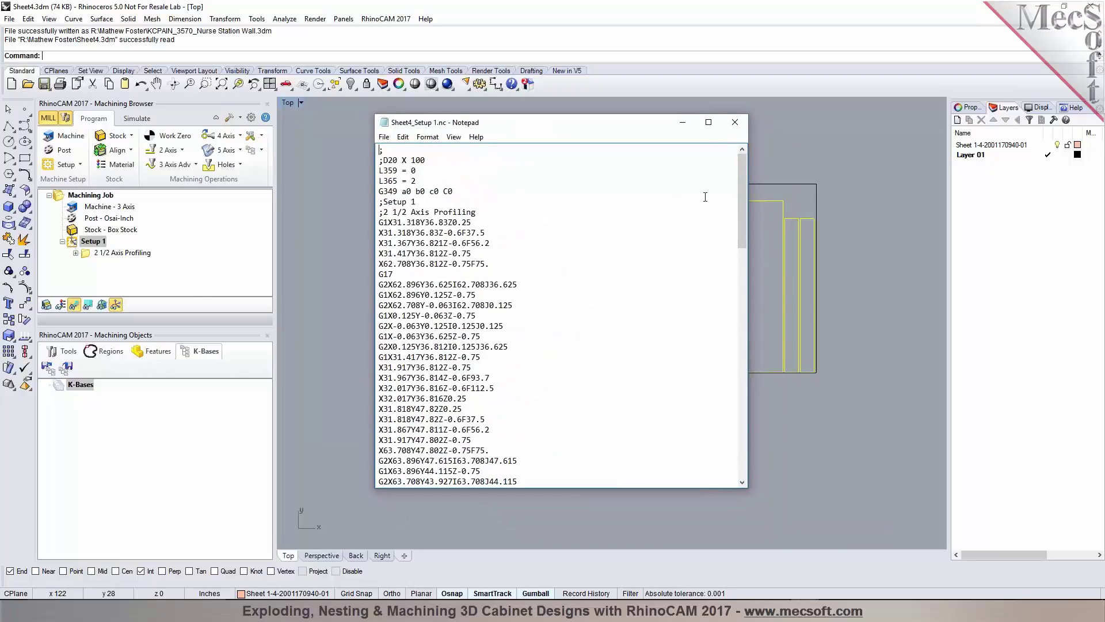
pyautogui.moveTo(742, 201); pyautogui.dragTo(741, 156)
# Close the Notepad window showing the G-code listing
pyautogui.click(735, 126)
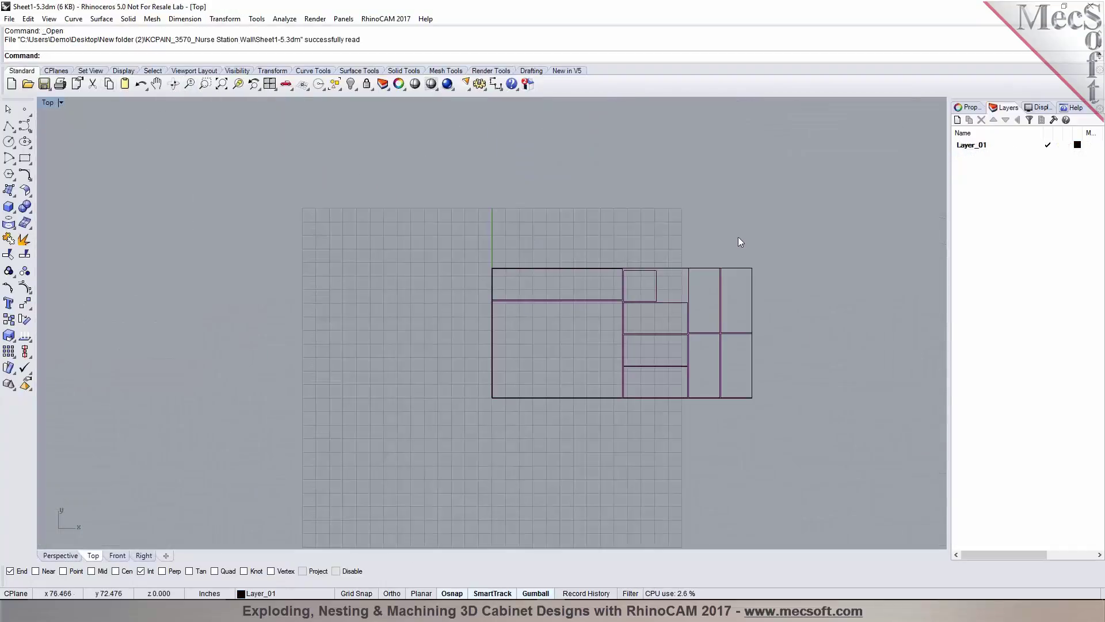
# Show the RhinoCAM milling panels and load the -WRules knowledge base into Sheet1-5
pyautogui.scroll(5, 684, 313)
pyautogui.click(383, 19)
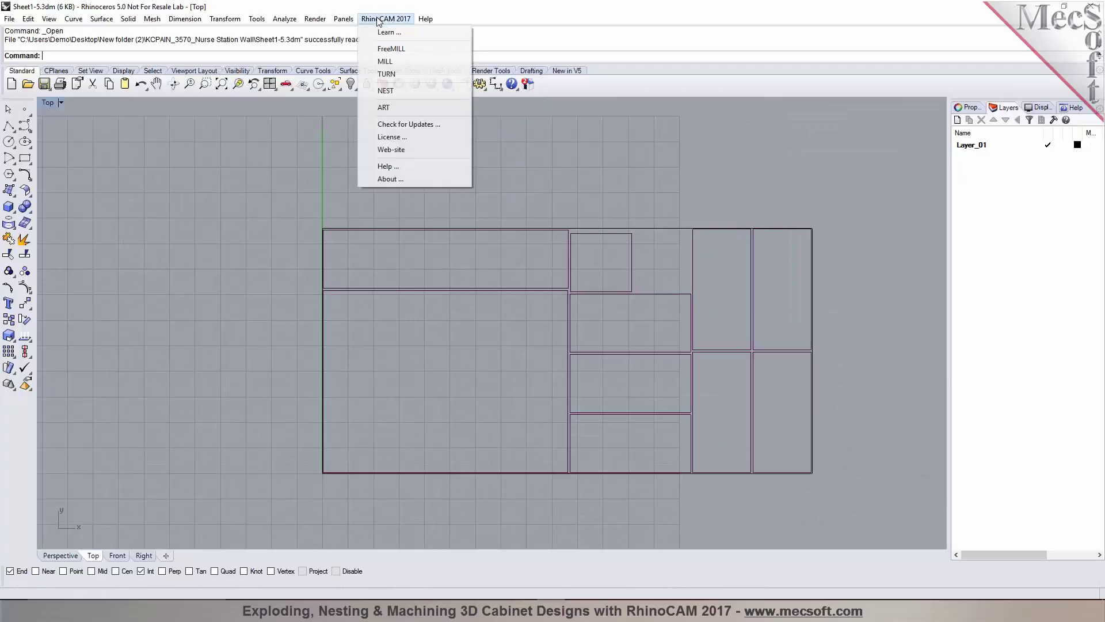
pyautogui.click(385, 61)
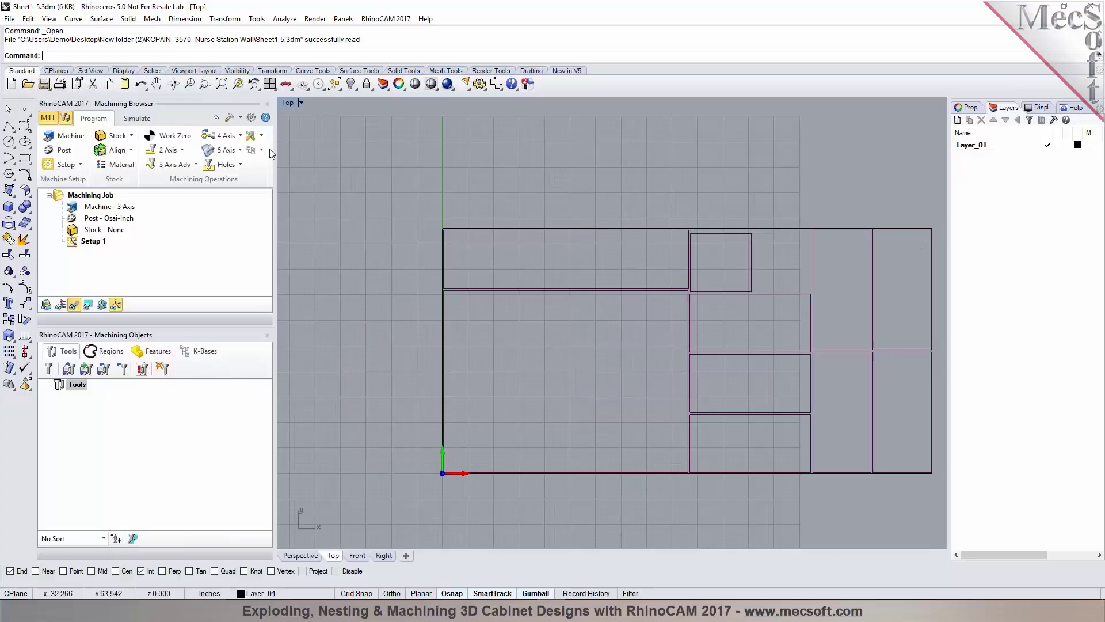
pyautogui.click(260, 136)
pyautogui.click(263, 175)
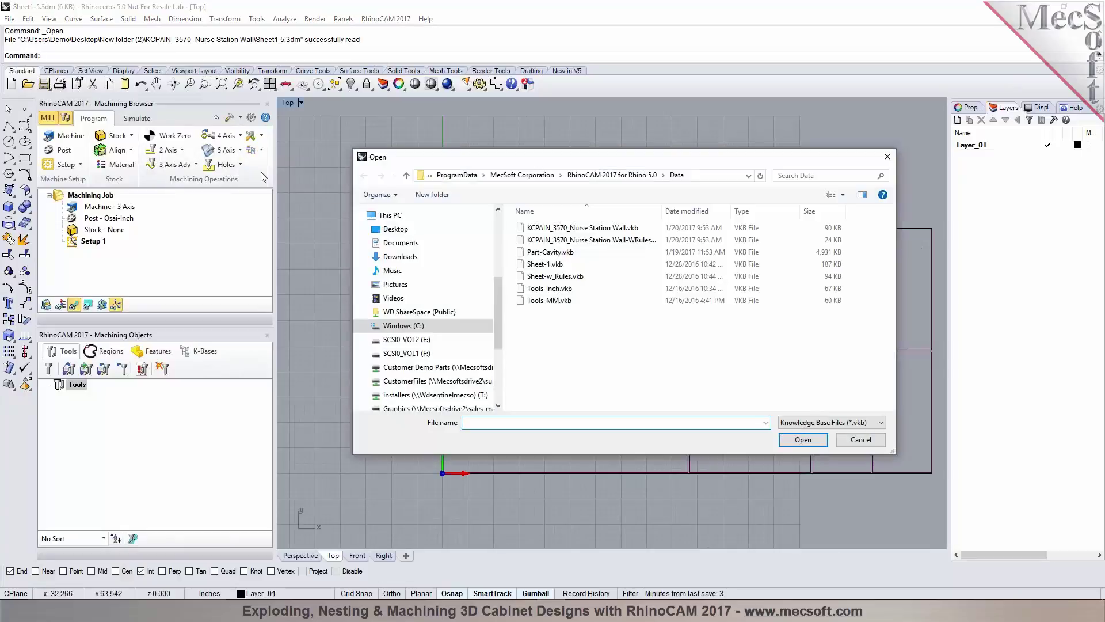
pyautogui.click(639, 240)
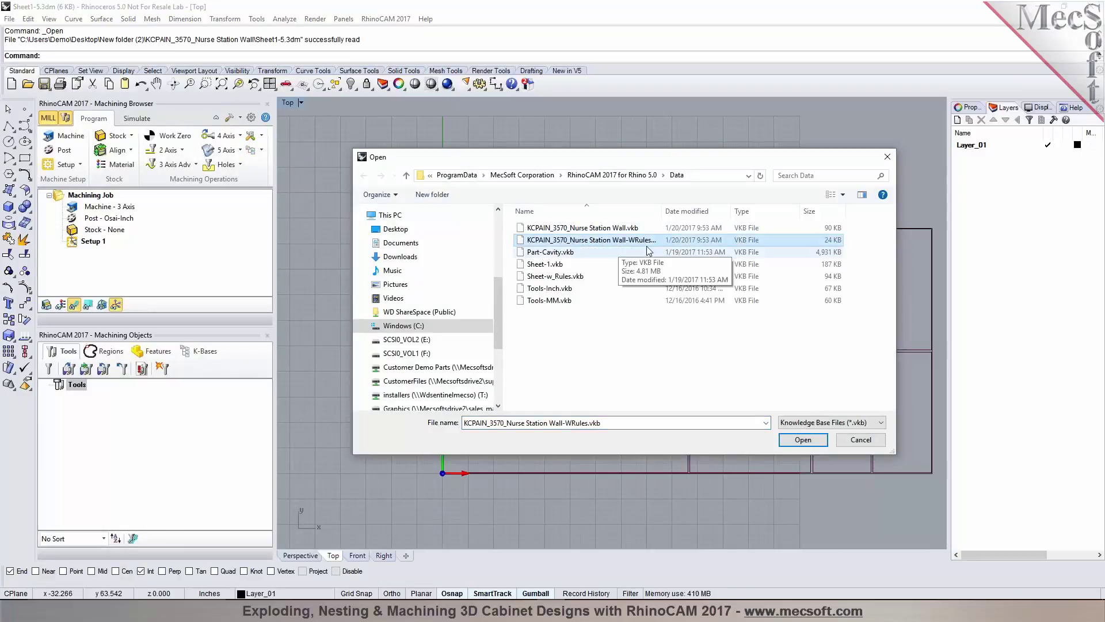
pyautogui.click(803, 439)
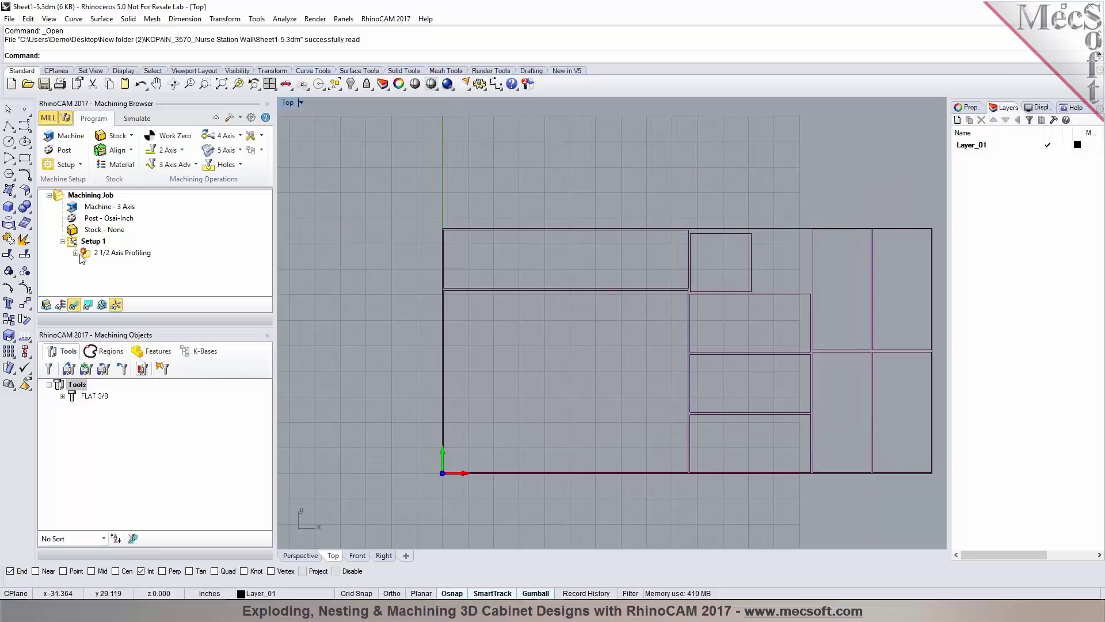
# Regenerate the 2 1/2 Axis Profiling toolpaths and zoom out to view them
pyautogui.rightClick(83, 252)
pyautogui.click(122, 249)
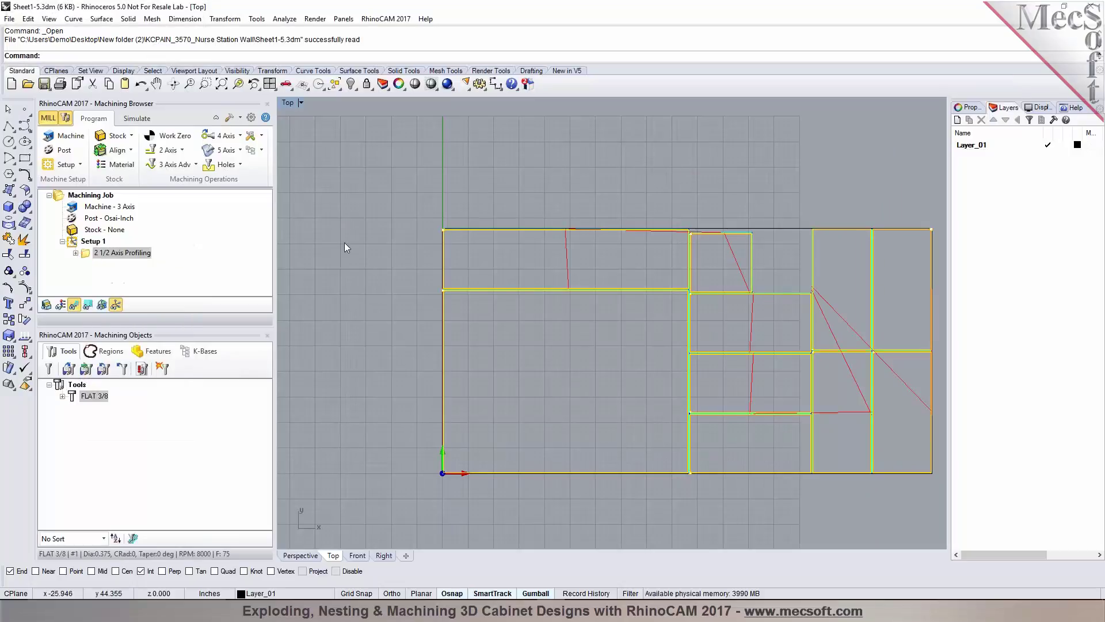
pyautogui.scroll(-2, 378, 233)
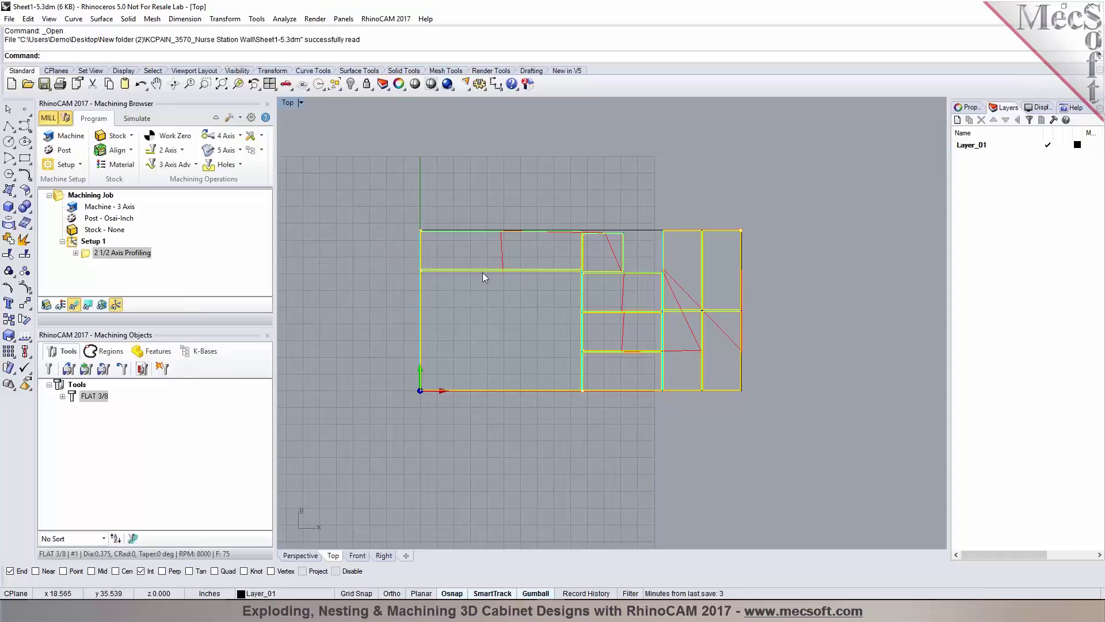
# Define a Box Stock for the job with the default settings
pyautogui.click(110, 230)
pyautogui.rightClick(111, 232)
pyautogui.click(122, 236)
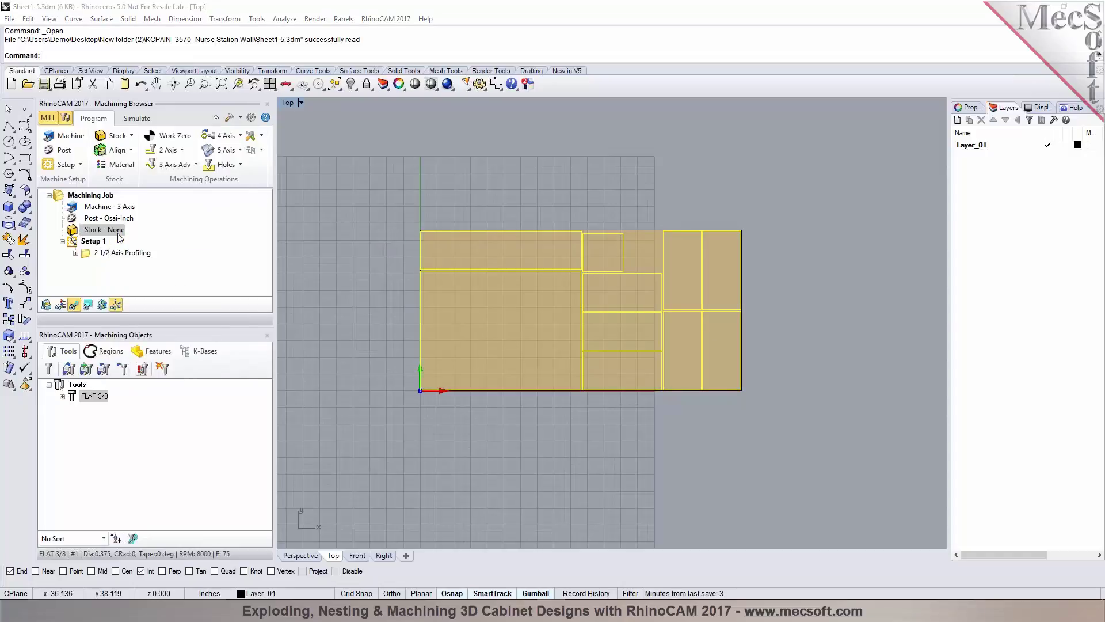
pyautogui.click(126, 392)
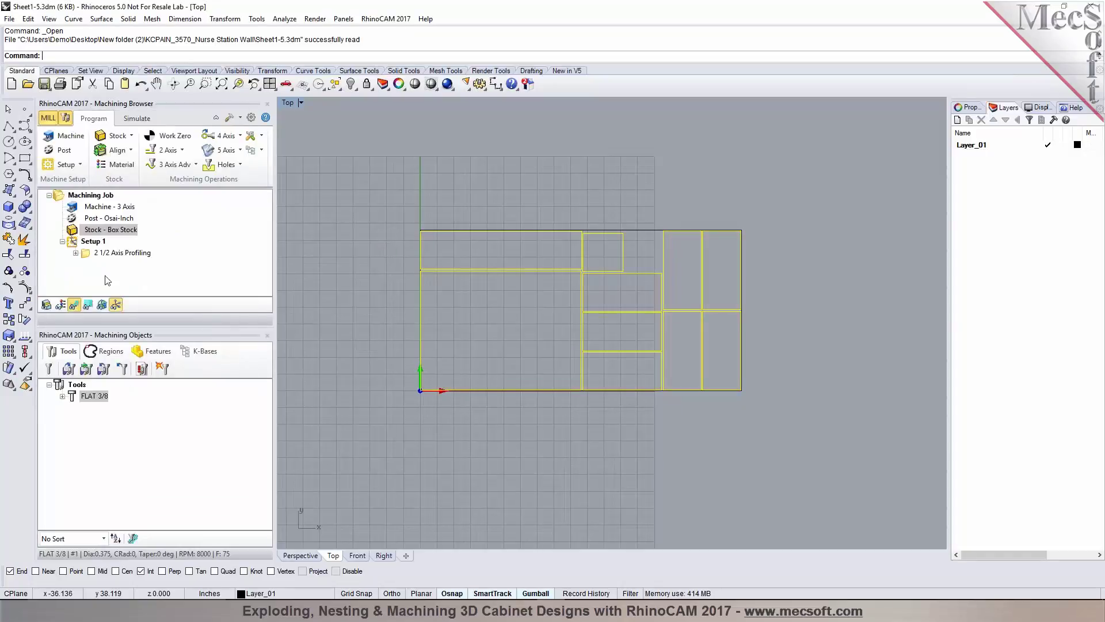
# Simulate the profiling toolpath cutting the panels, watching it in the perspective view
pyautogui.click(137, 118)
pyautogui.click(138, 150)
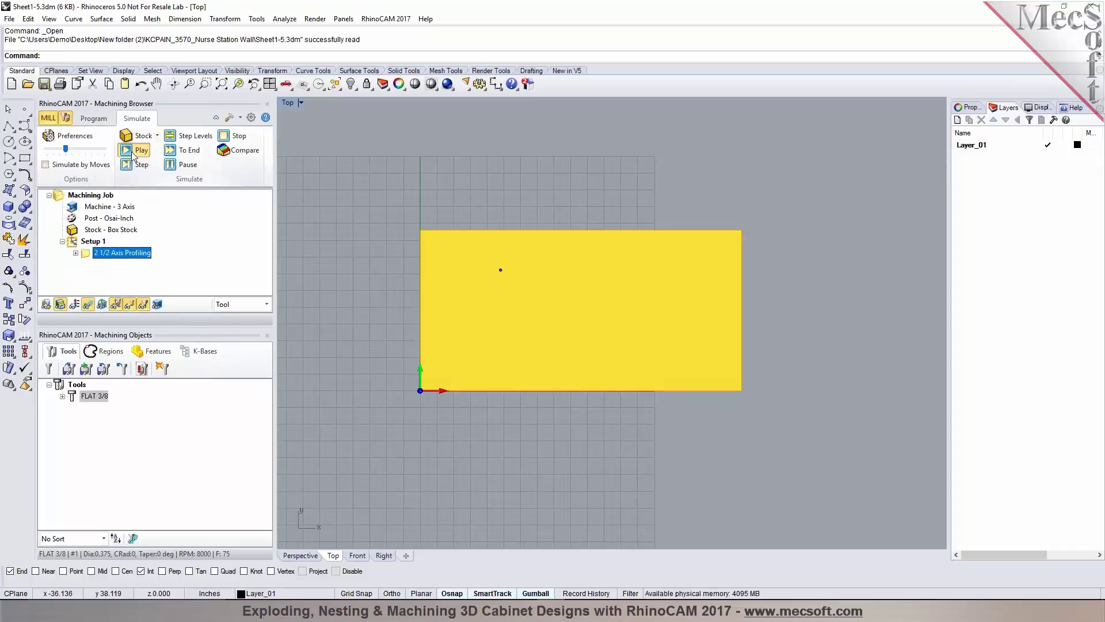
pyautogui.click(300, 555)
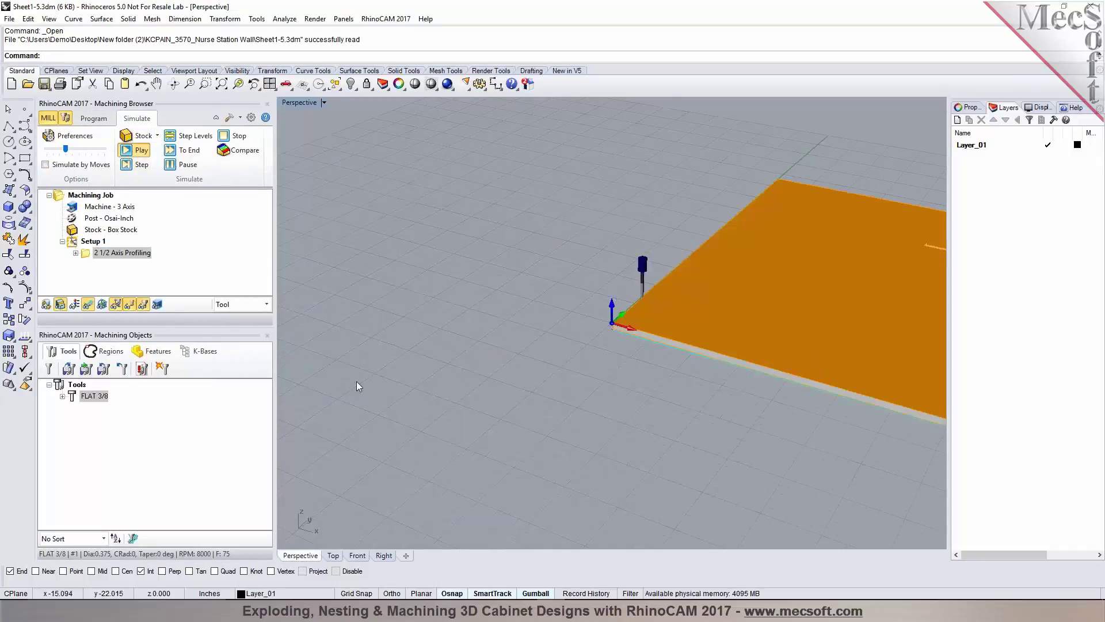
pyautogui.scroll(2, 544, 347)
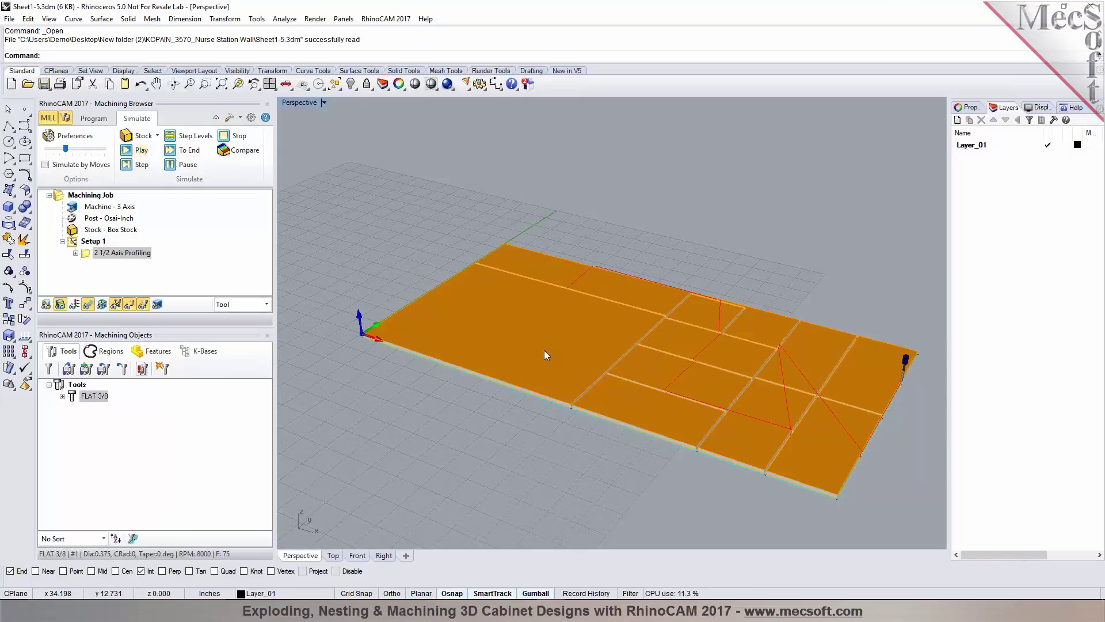
pyautogui.scroll(3, 360, 338)
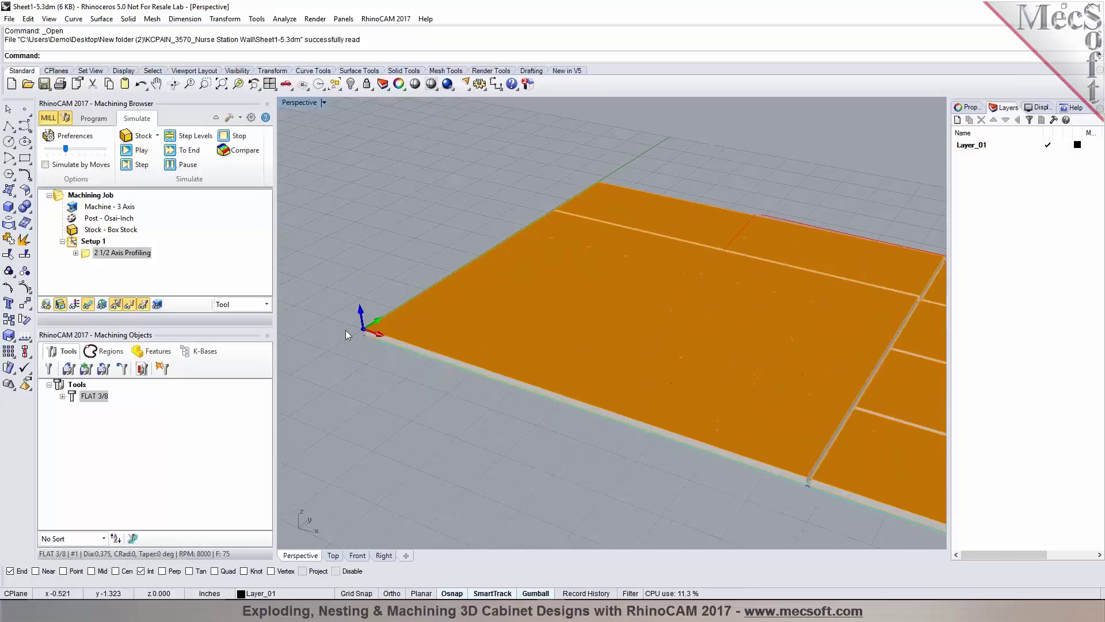
pyautogui.scroll(-4, 345, 330)
# Return to the Program tab, checking the stock alignment options without changing them
pyautogui.click(93, 118)
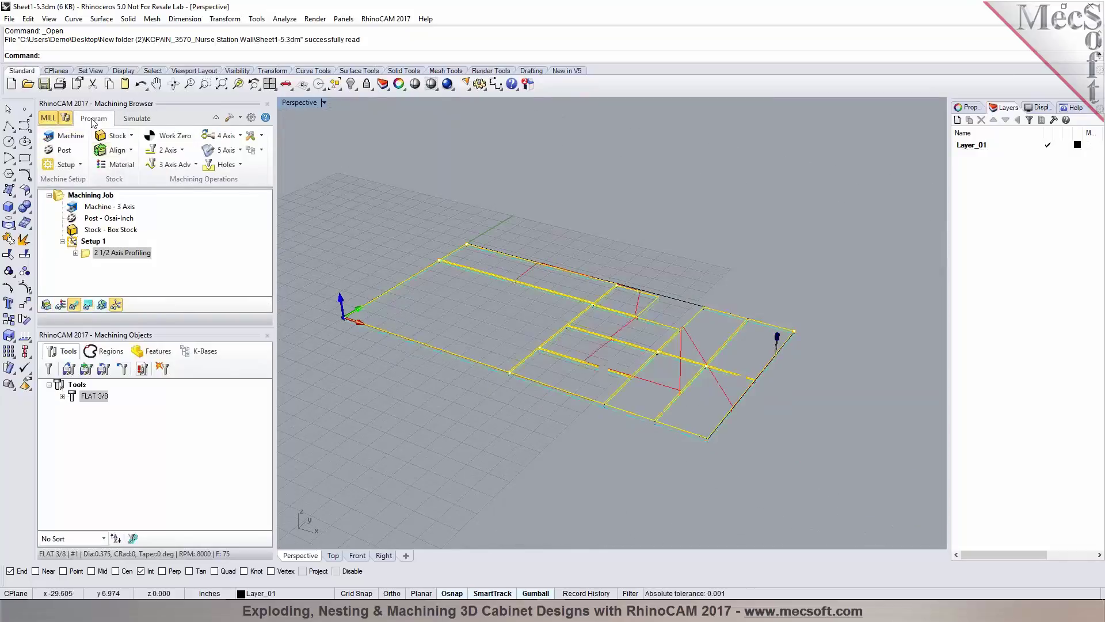
pyautogui.click(131, 150)
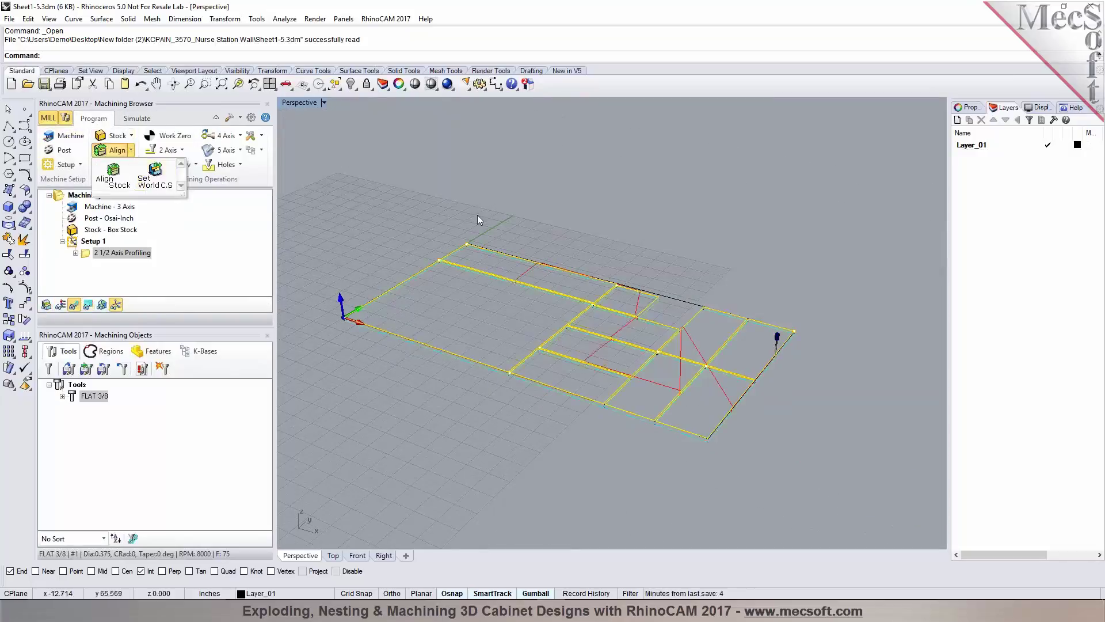
pyautogui.click(400, 371)
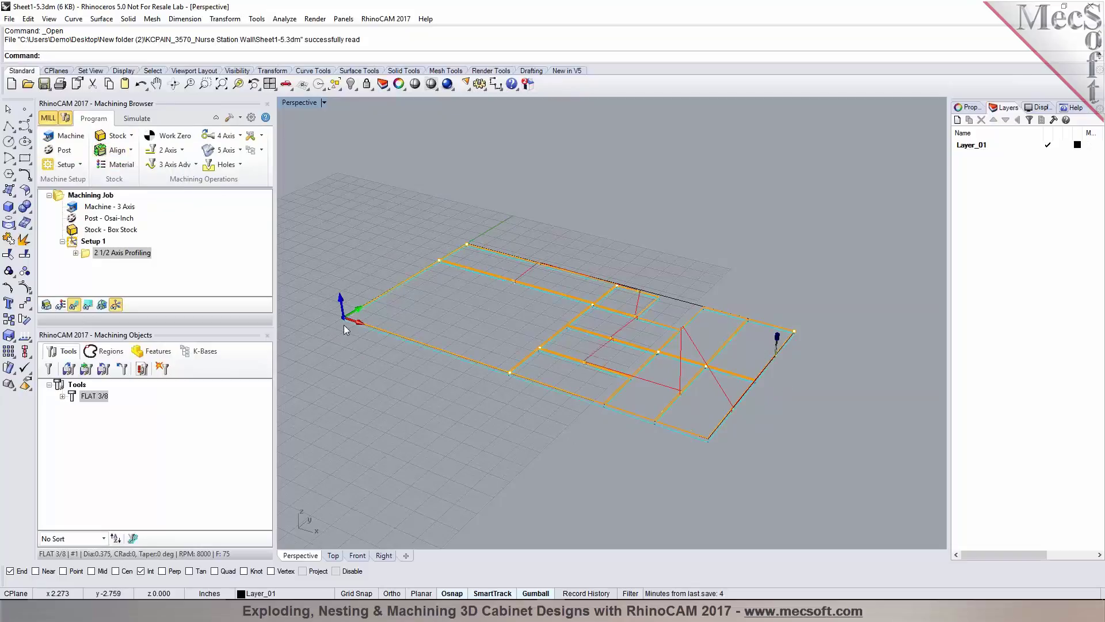
pyautogui.scroll(3, 352, 325)
pyautogui.scroll(-1, 357, 322)
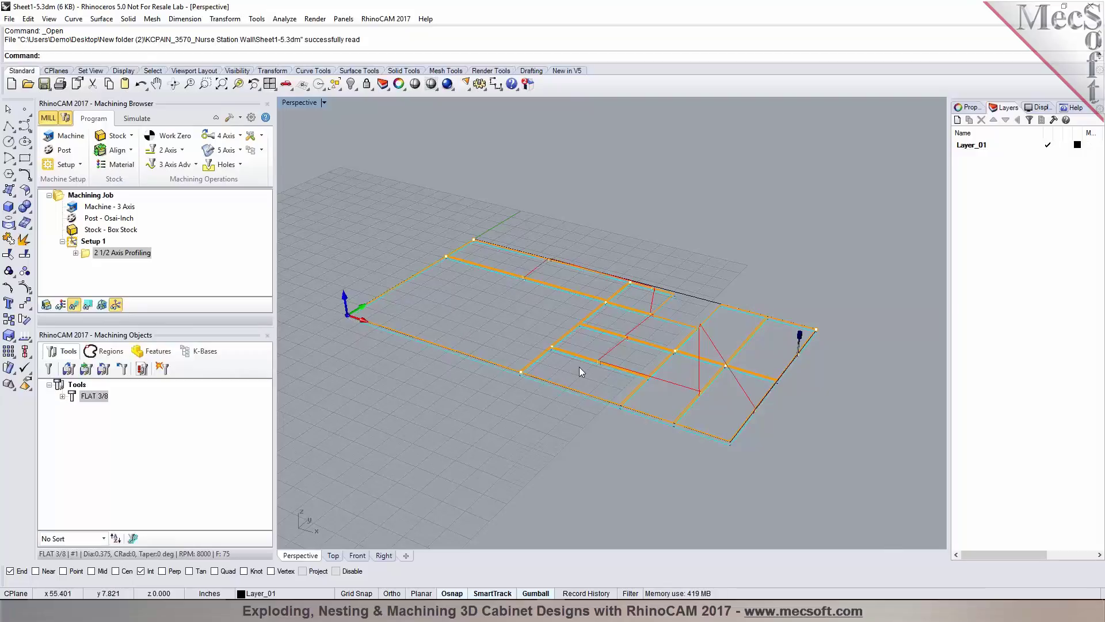
pyautogui.scroll(3, 581, 367)
pyautogui.scroll(-4, 586, 365)
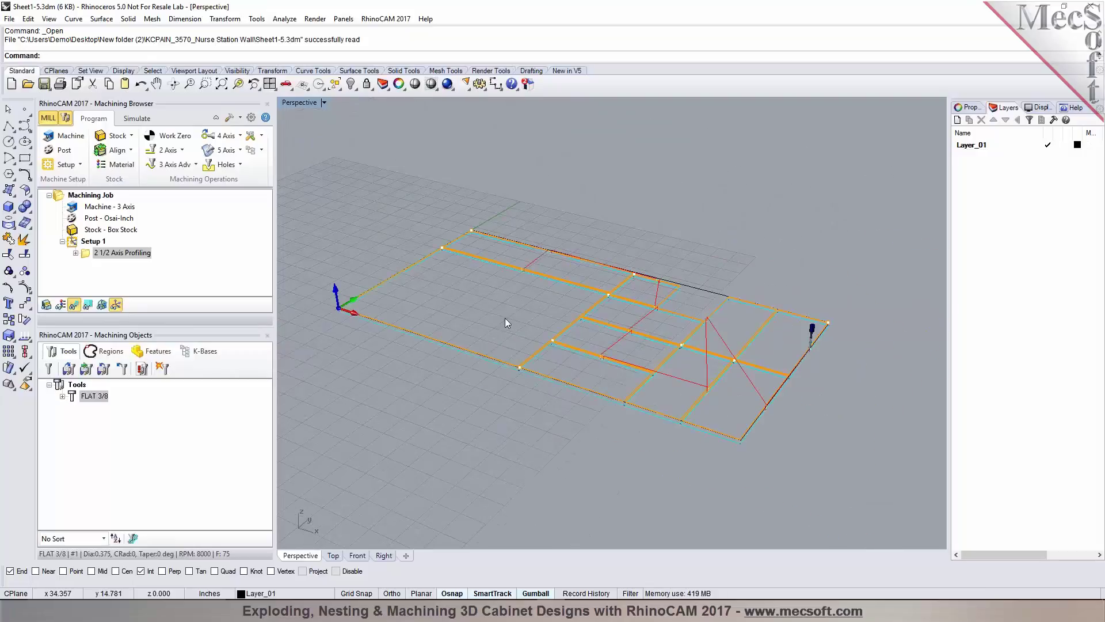
pyautogui.scroll(3, 368, 311)
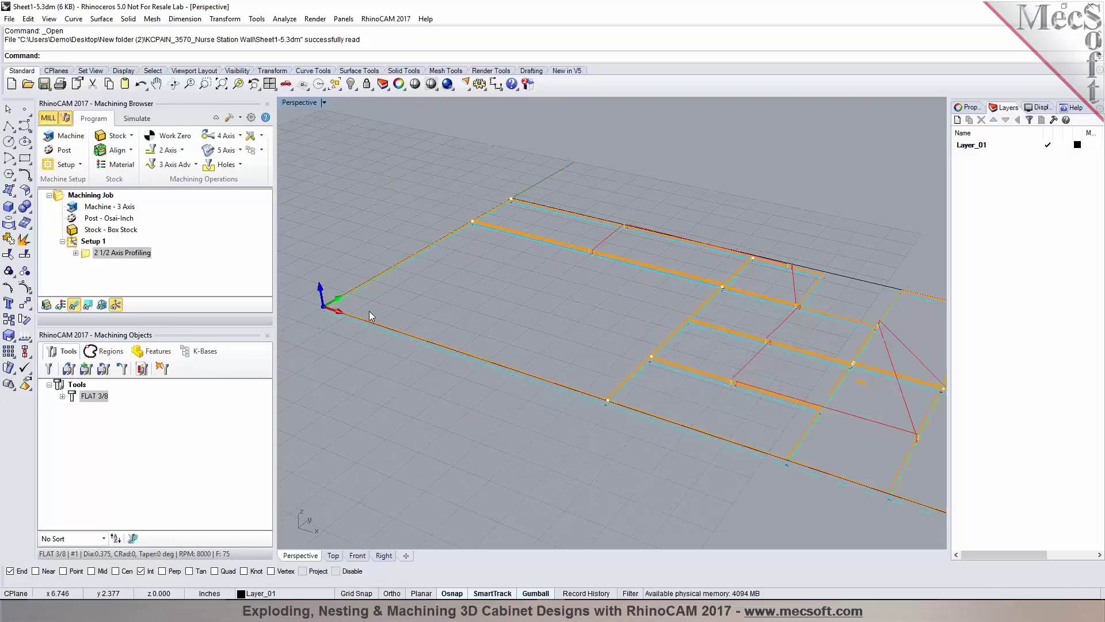
# Post the profiling operation to Sheet1-5_2_1_2 Axis Profiling.nc on the Desktop, then close the NC file
pyautogui.click(332, 556)
pyautogui.scroll(5, 607, 265)
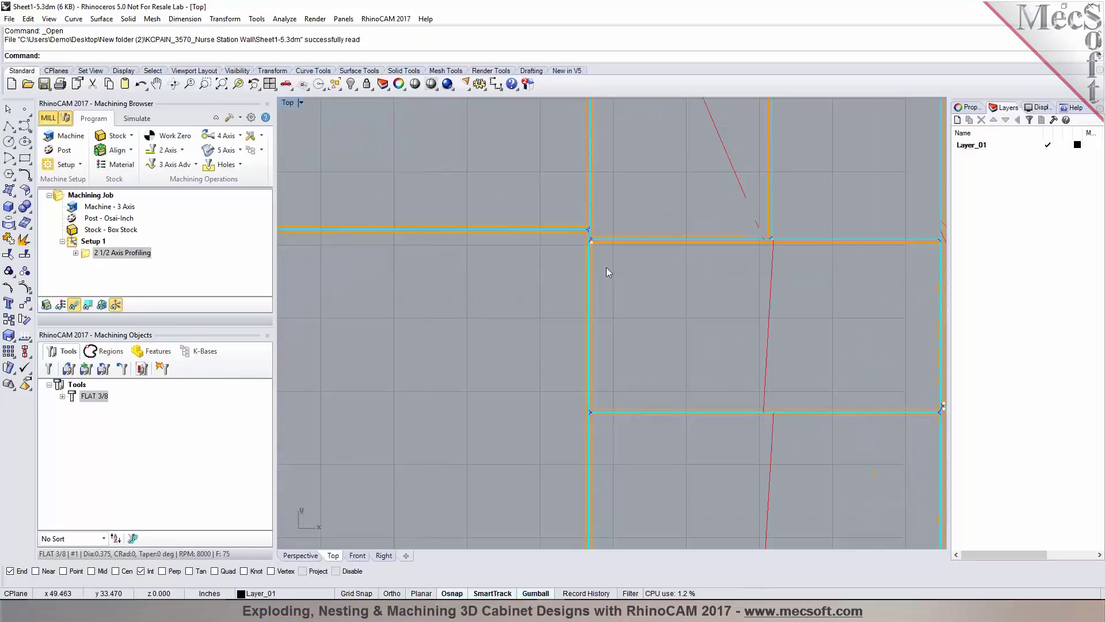
pyautogui.rightClick(105, 257)
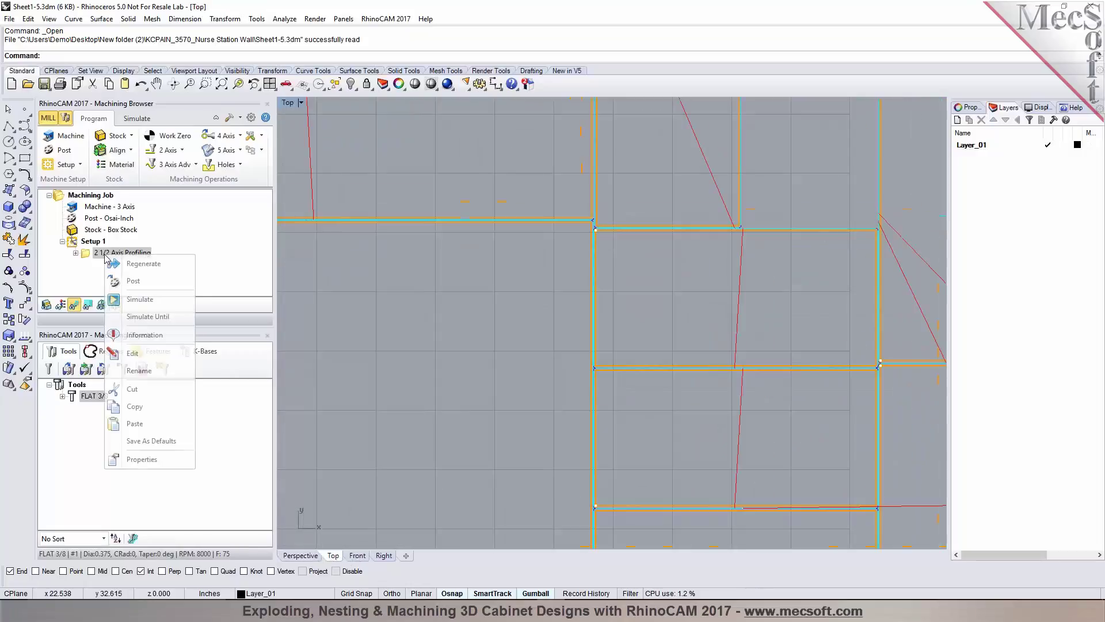
pyautogui.click(132, 281)
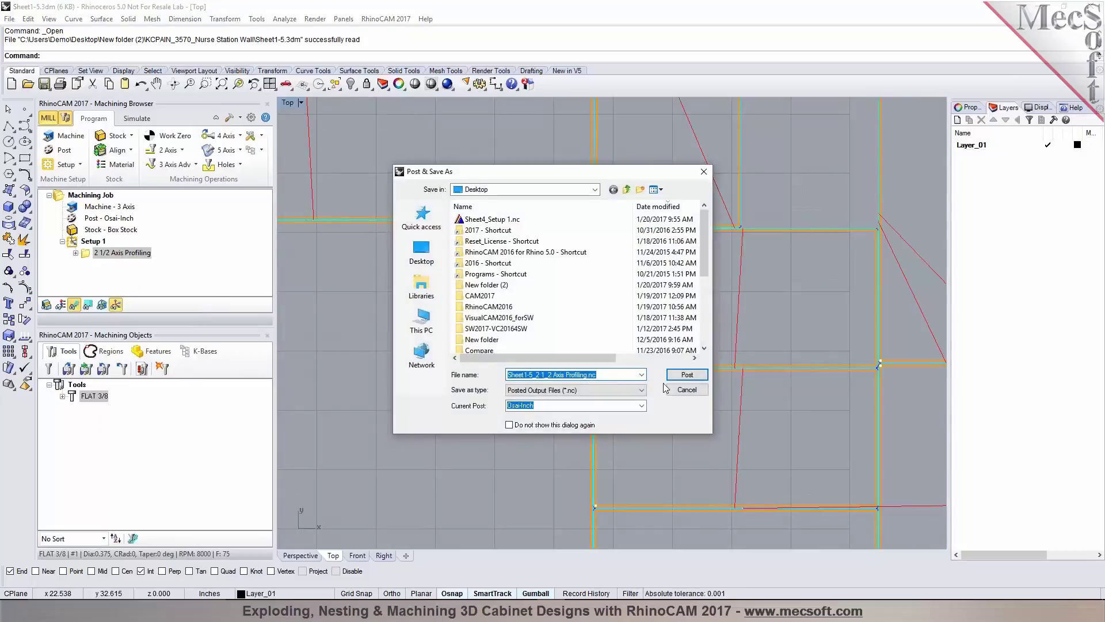
pyautogui.click(687, 374)
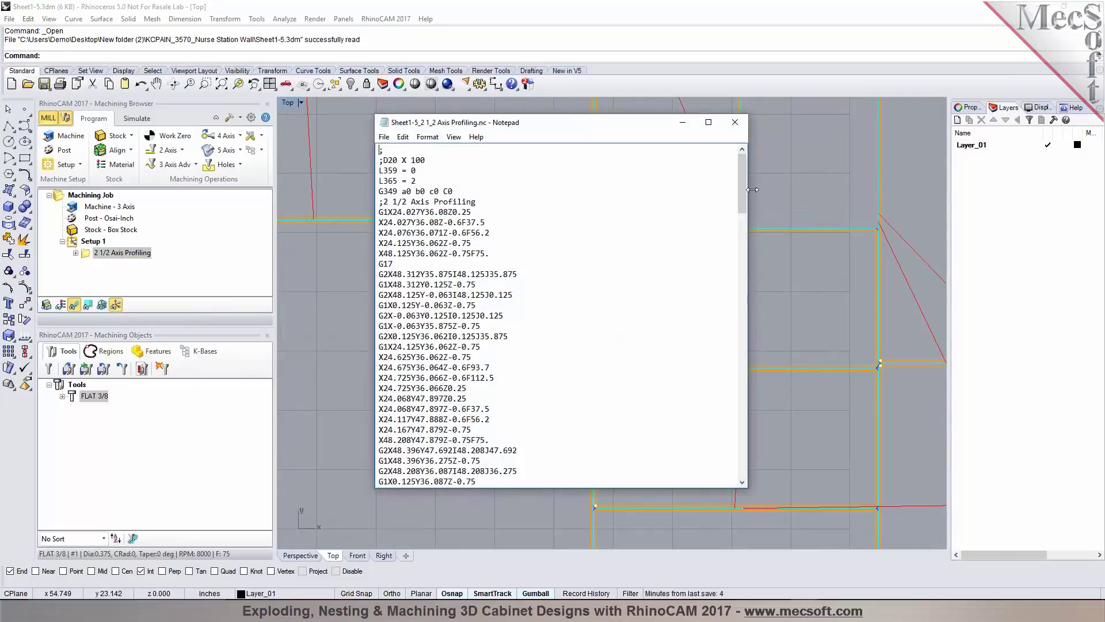
pyautogui.moveTo(743, 190); pyautogui.dragTo(743, 151)
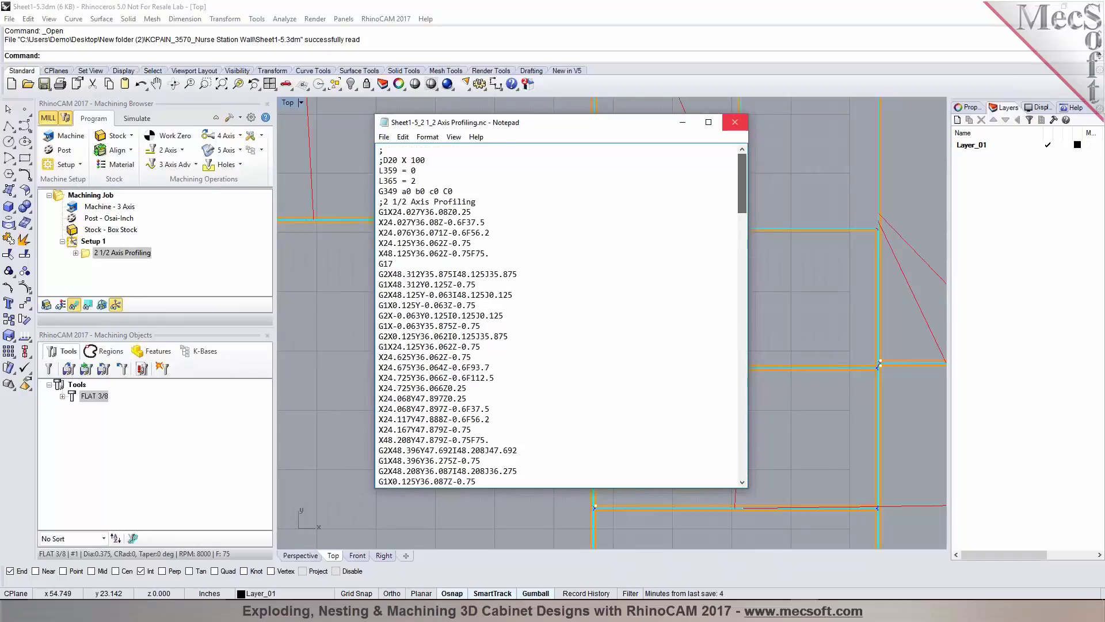
pyautogui.click(735, 122)
pyautogui.scroll(-4, 581, 336)
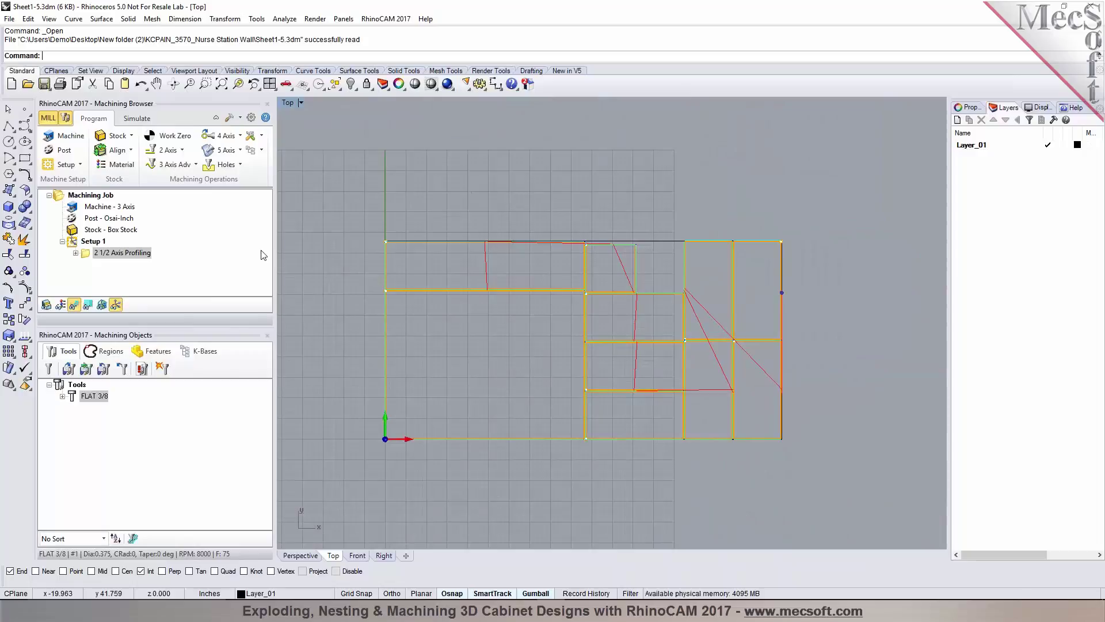
# Open Sheet1-6.3dm without saving changes to Sheet1-5
pyautogui.click(28, 84)
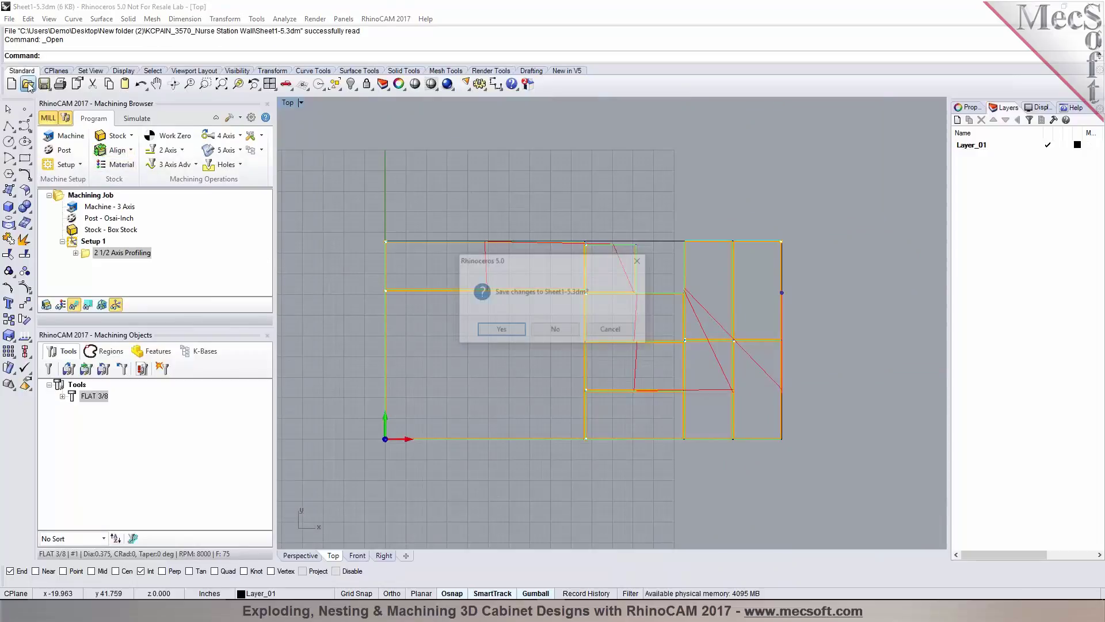
pyautogui.click(555, 328)
pyautogui.click(548, 287)
pyautogui.click(805, 439)
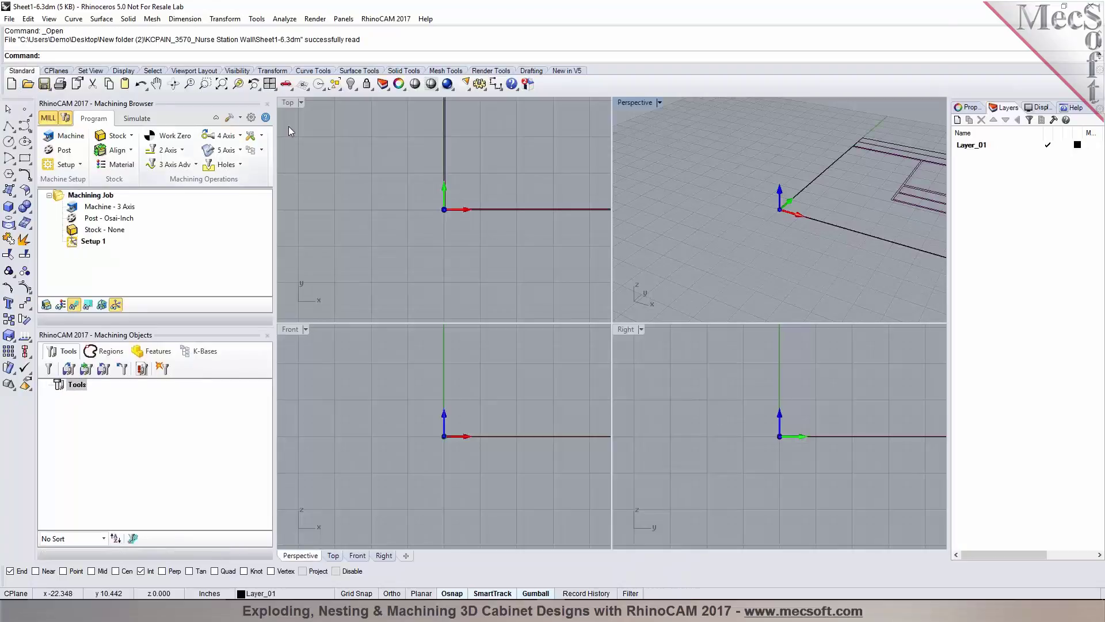
# Zoom to extents and load the Nurse Station Wall WRules .vkb knowledge base
pyautogui.rightClick(239, 84)
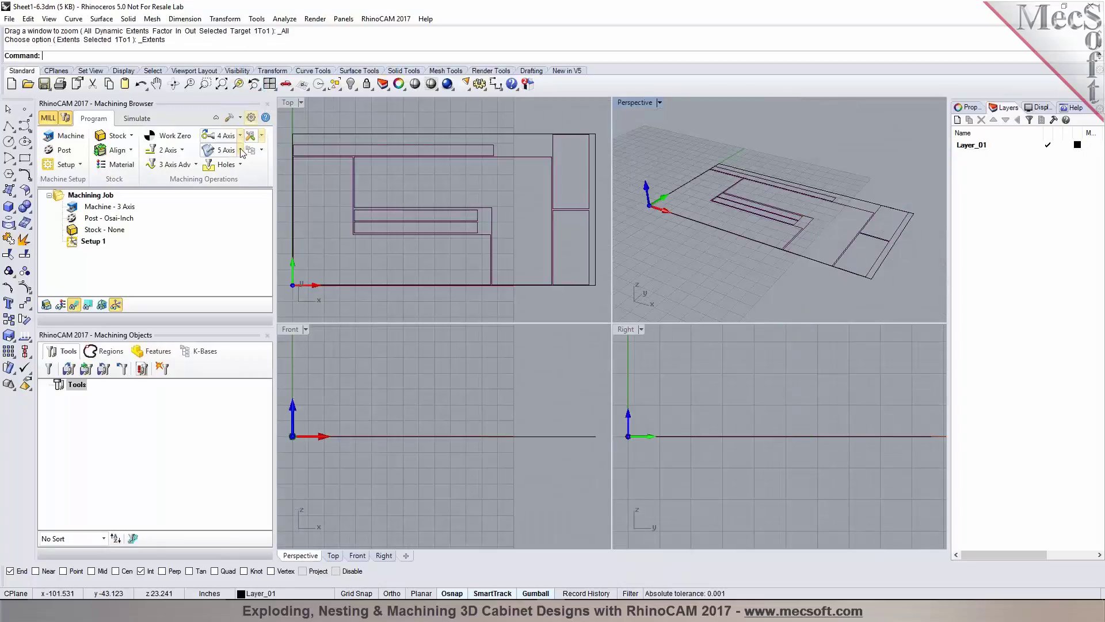
pyautogui.click(261, 149)
pyautogui.click(277, 172)
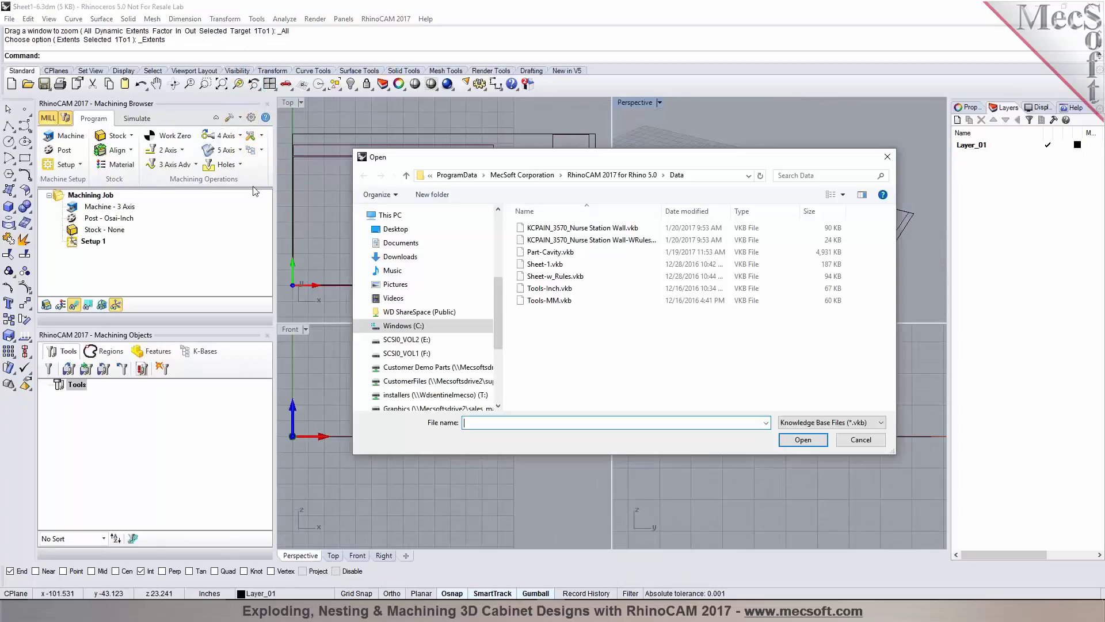
pyautogui.click(577, 240)
pyautogui.click(786, 439)
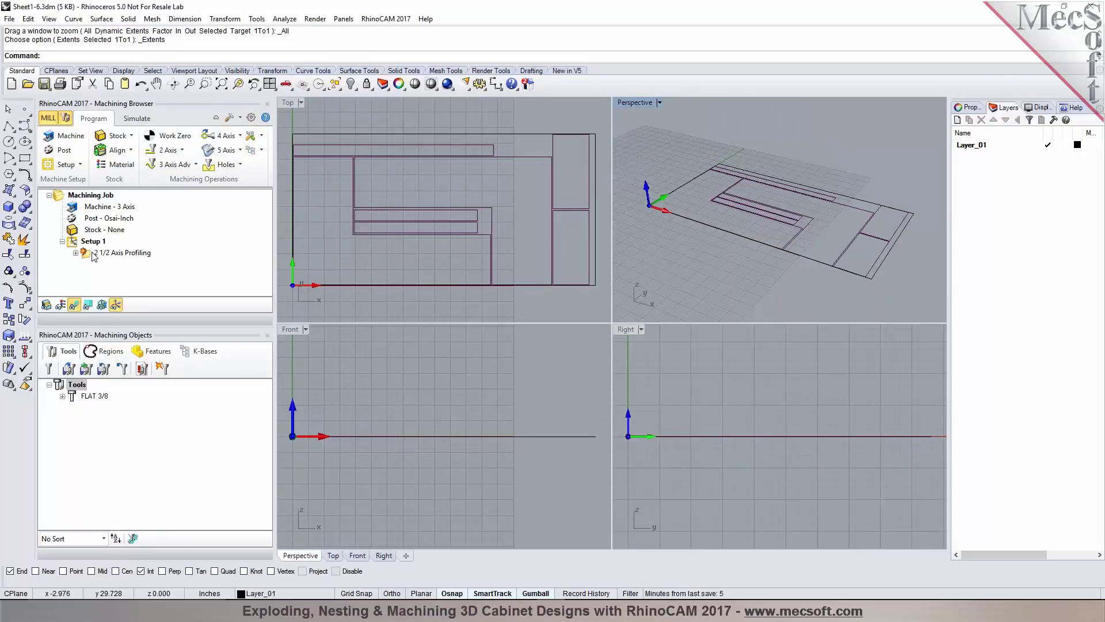
# Regenerate the 2 1/2 Axis Profiling toolpaths for Sheet1-6's panels
pyautogui.rightClick(88, 250)
pyautogui.click(89, 252)
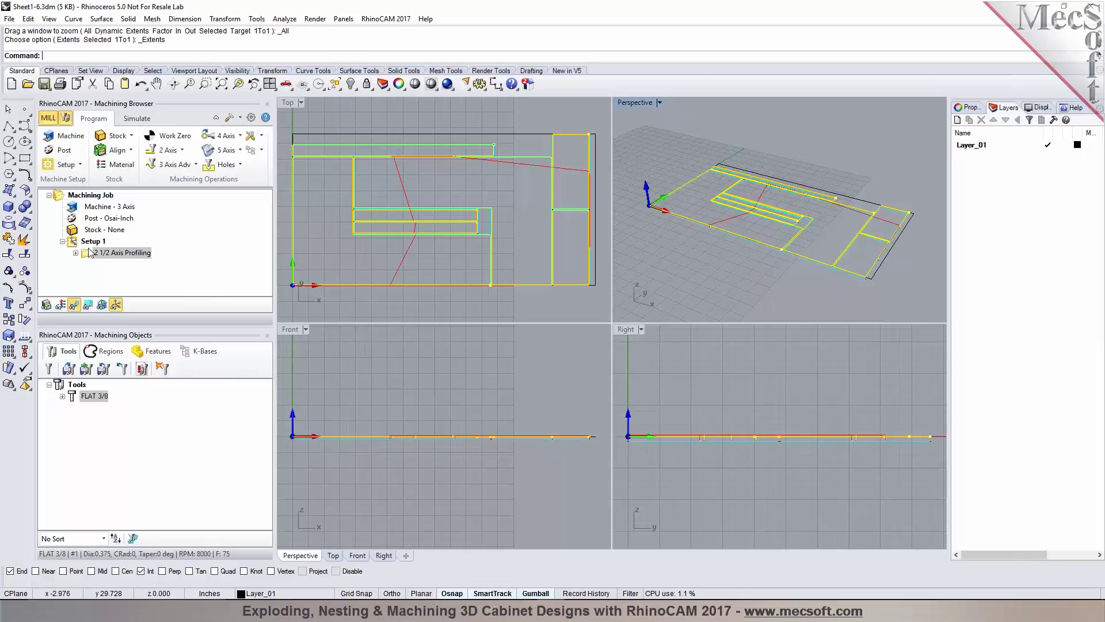
pyautogui.rightClick(91, 253)
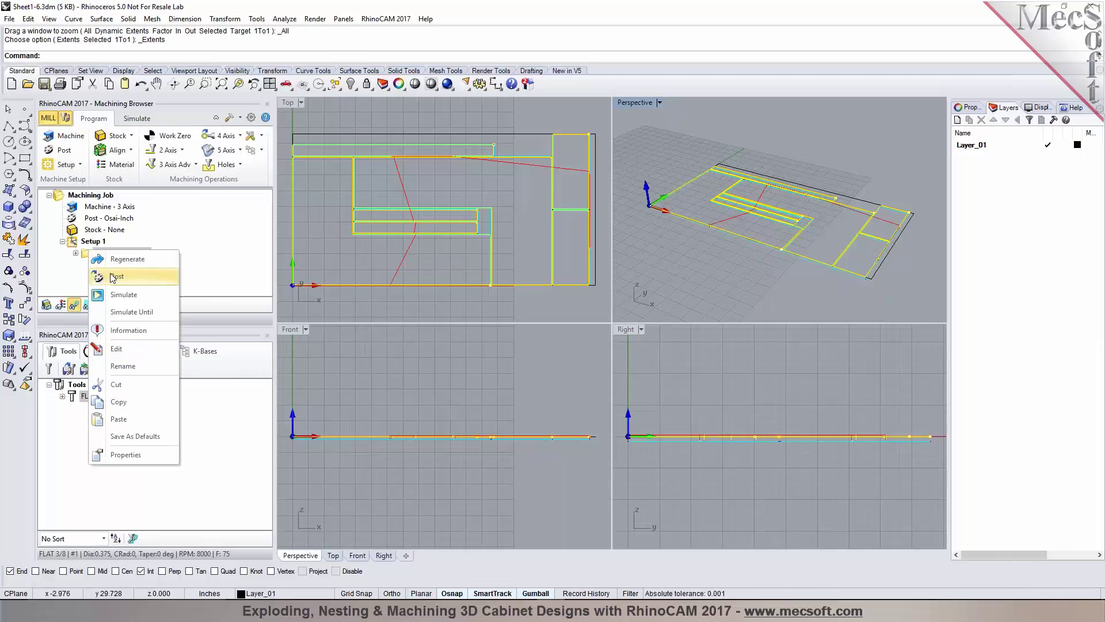
pyautogui.click(285, 299)
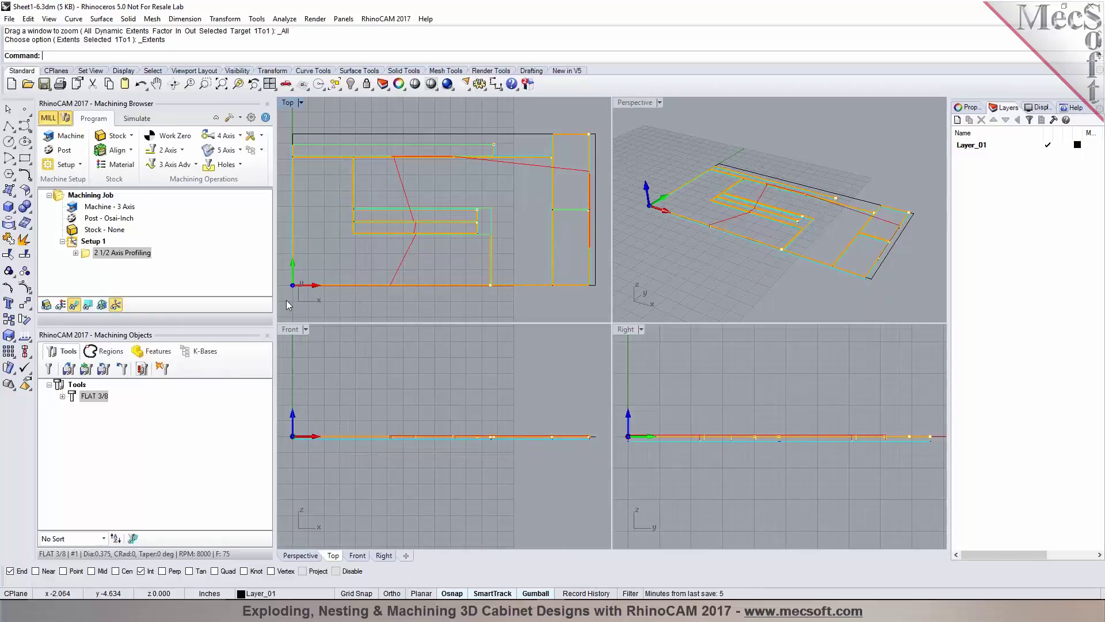